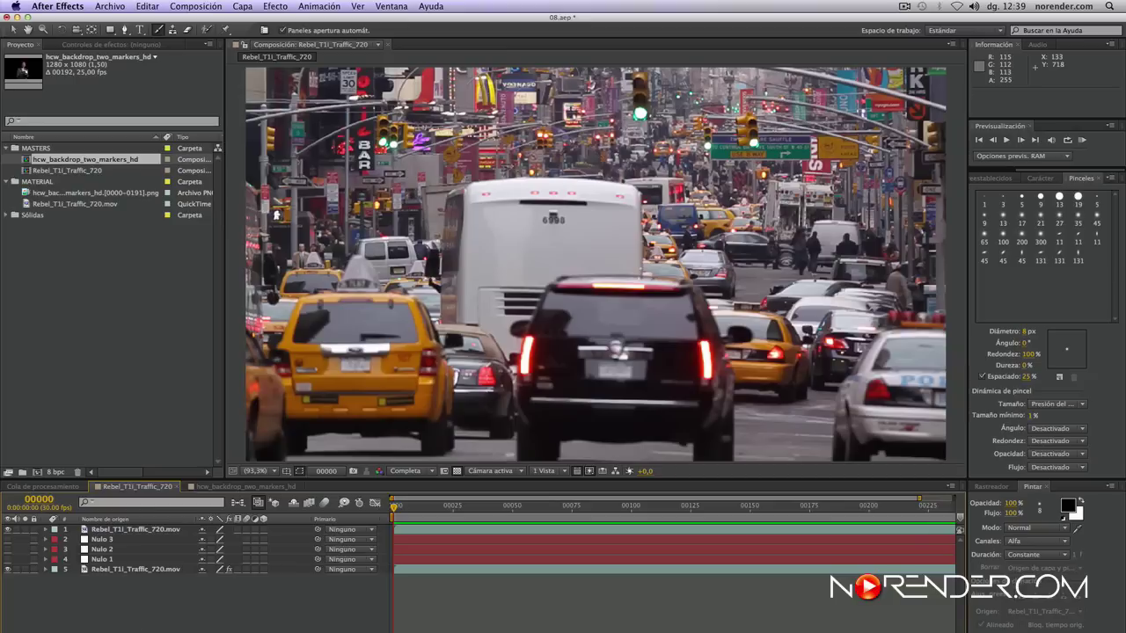
Step: Preview the Rebel_T1i_Traffic_720 composition to examine the lights on the back of the bus
{"action": "key", "text": "KP_0"}
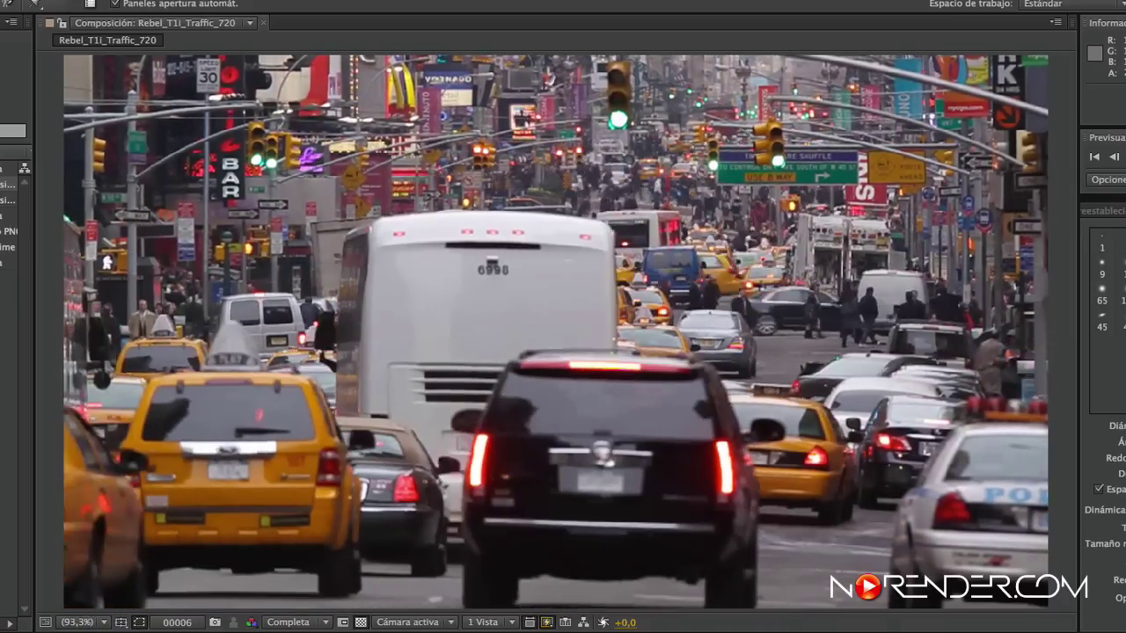
{"action": "left_click", "coordinate": [405, 390]}
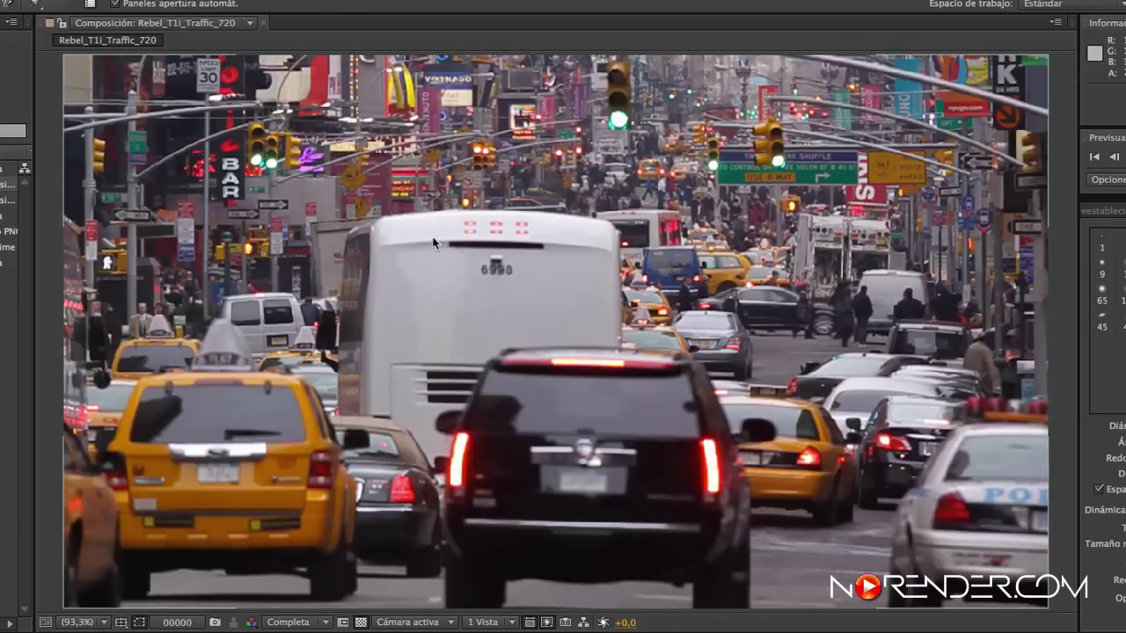
{"action": "key", "text": "space"}
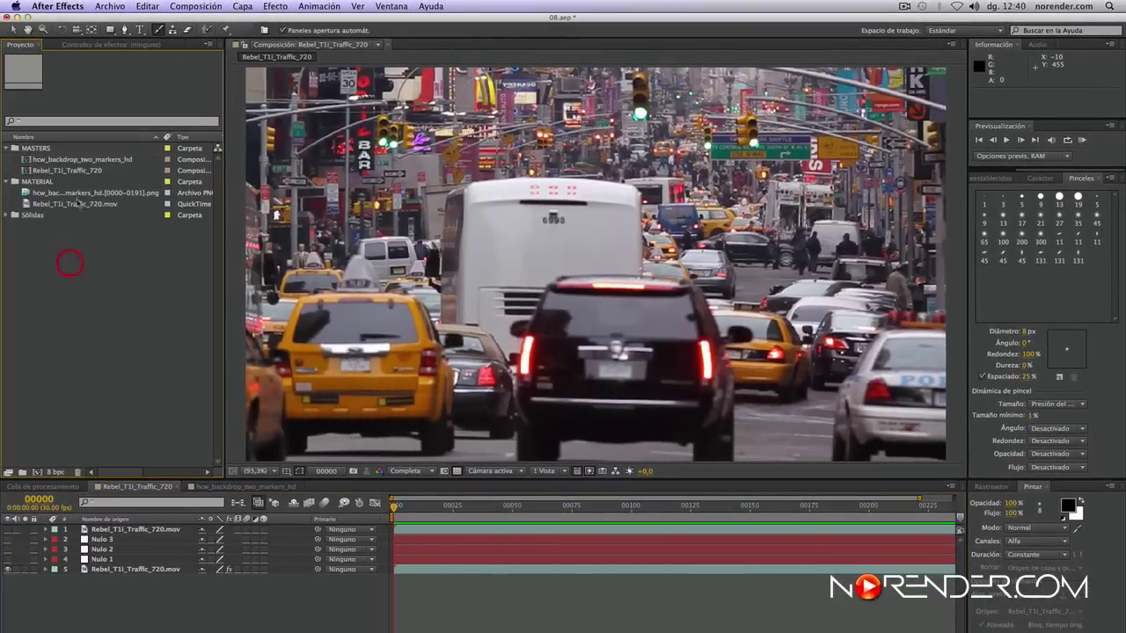
Step: Create a new composition from the Rebel_T1i_Traffic_720.mov footage and mute the layer's audio
{"action": "left_click", "coordinate": [77, 193]}
{"action": "left_click", "coordinate": [77, 204]}
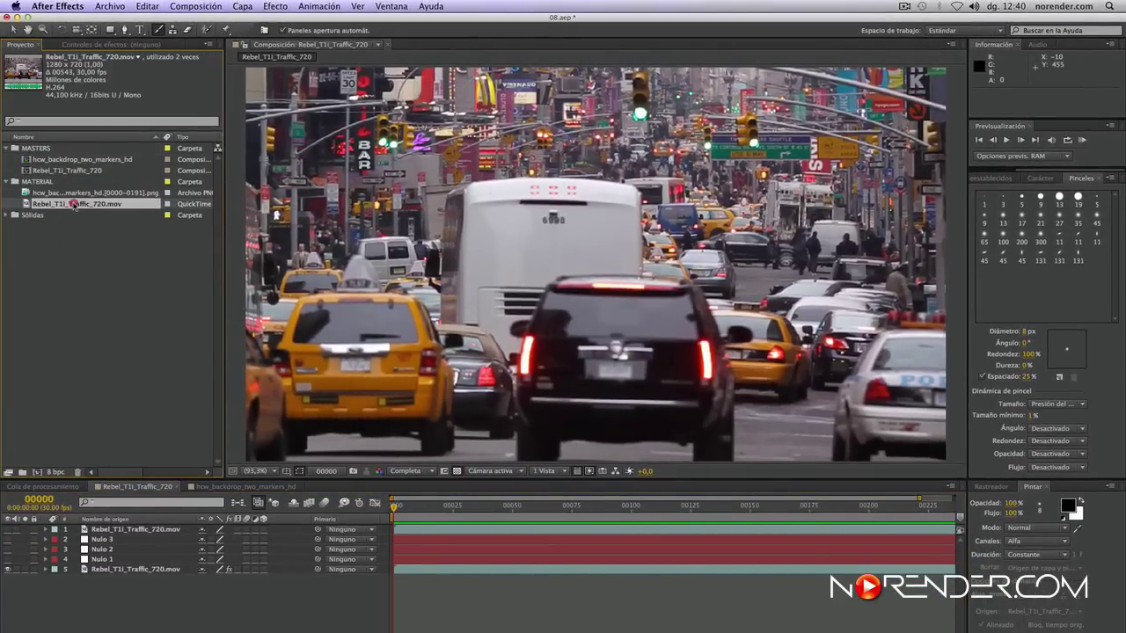
{"action": "left_click", "coordinate": [40, 476]}
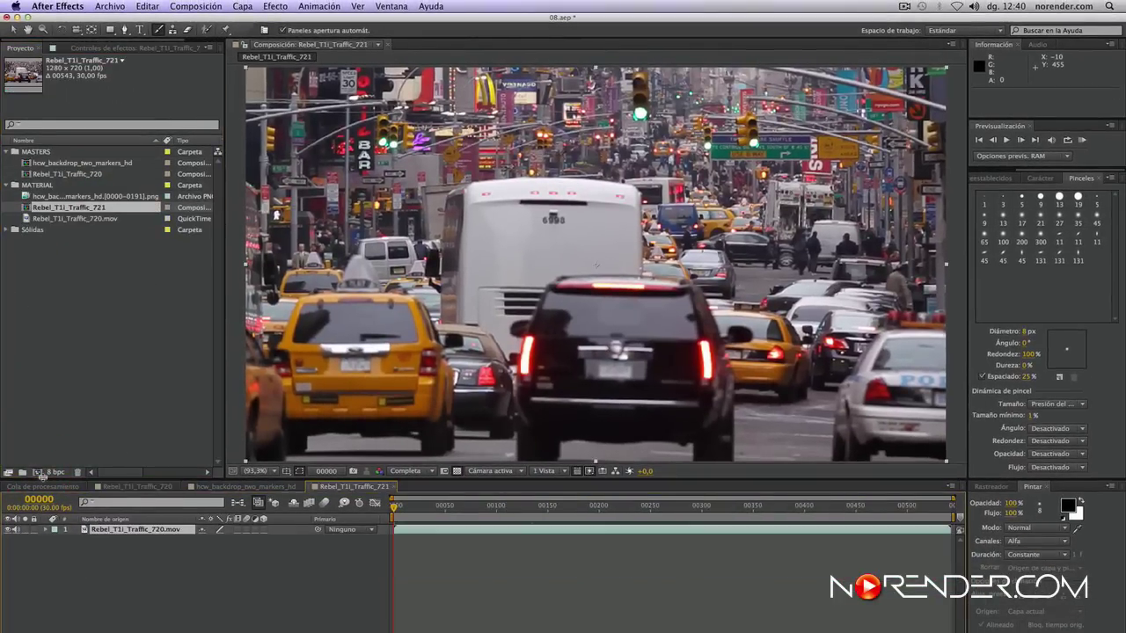
{"action": "left_click", "coordinate": [15, 530]}
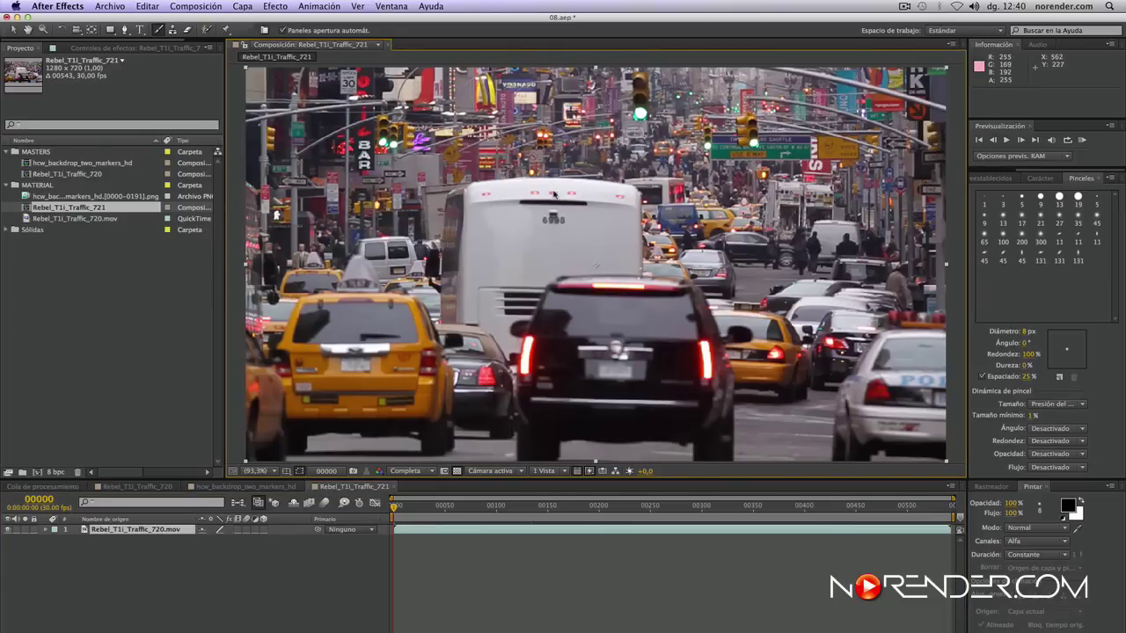
Step: Add a new null object to the Rebel_T1i_Traffic_721 composition
{"action": "left_click", "coordinate": [129, 592]}
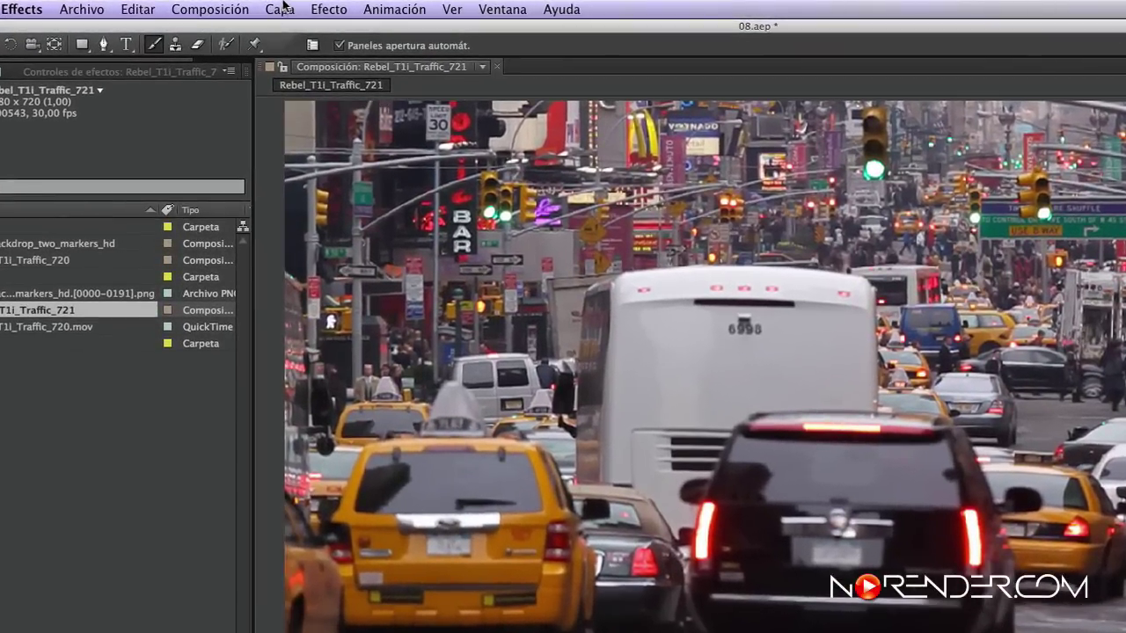
{"action": "left_click", "coordinate": [280, 9]}
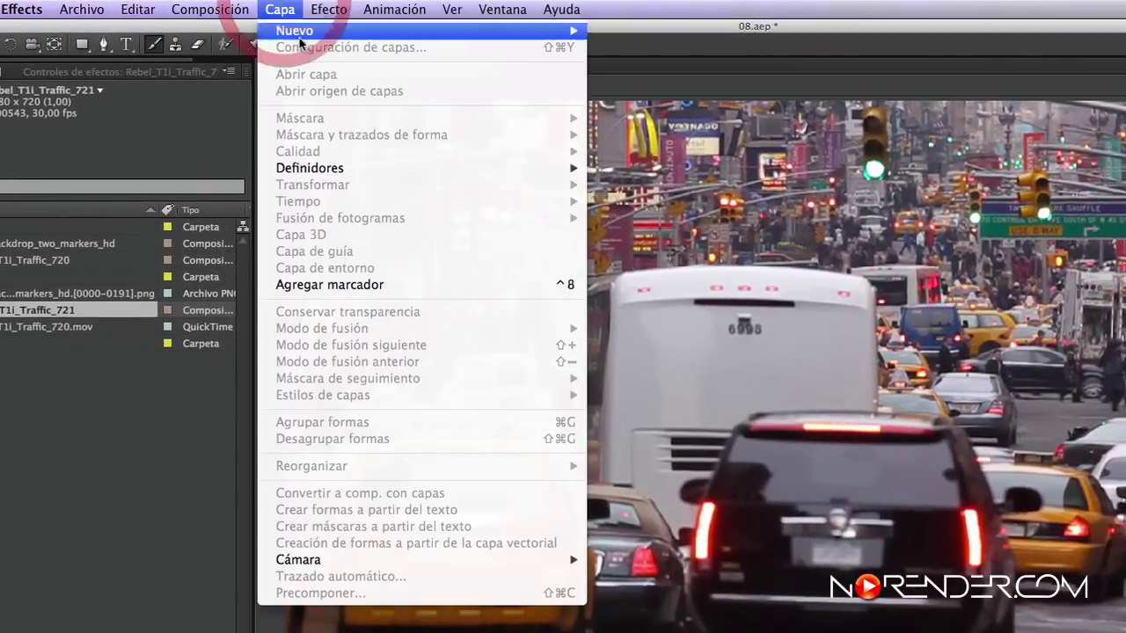
{"action": "mouse_move", "coordinate": [493, 31]}
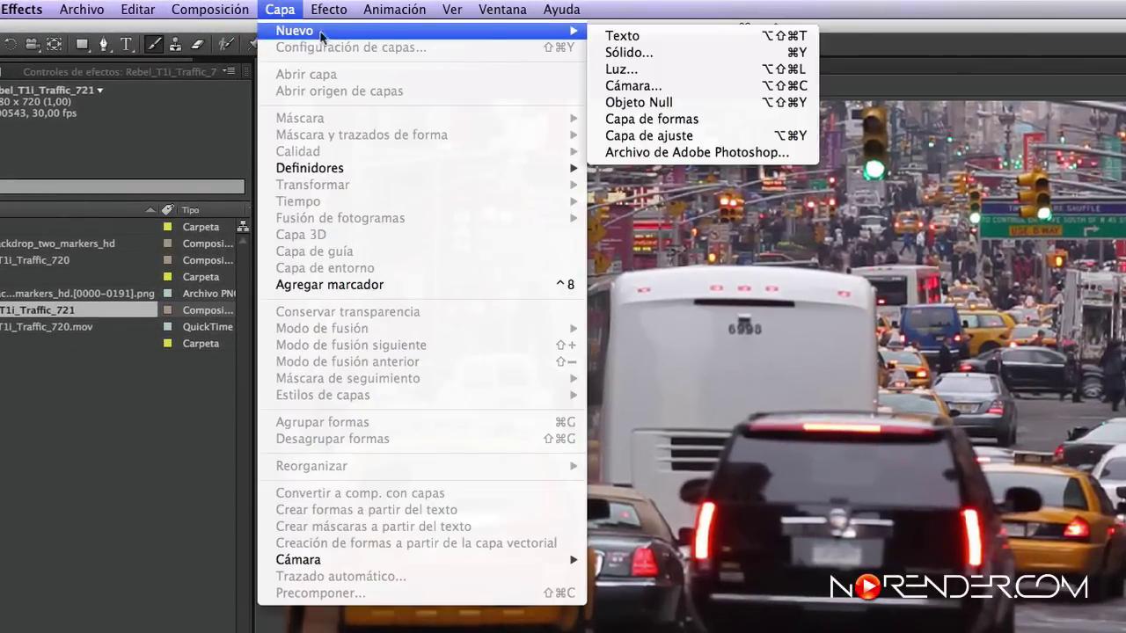
{"action": "left_click", "coordinate": [740, 104]}
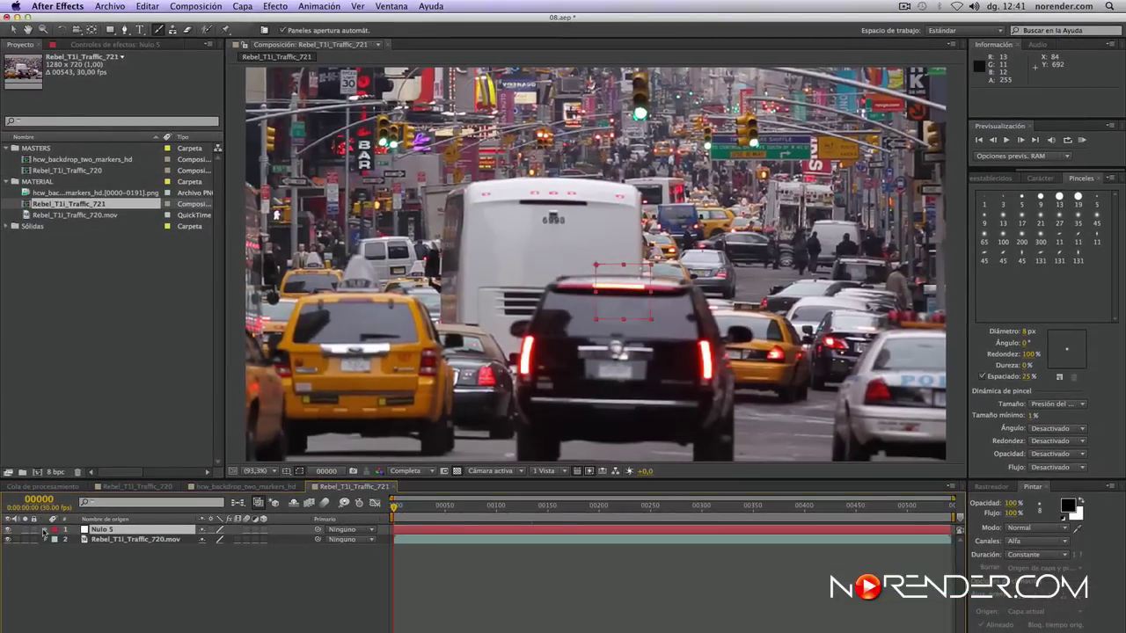
Step: Set the null's anchor point to 50, 50 in its transform properties
{"action": "left_click", "coordinate": [45, 529]}
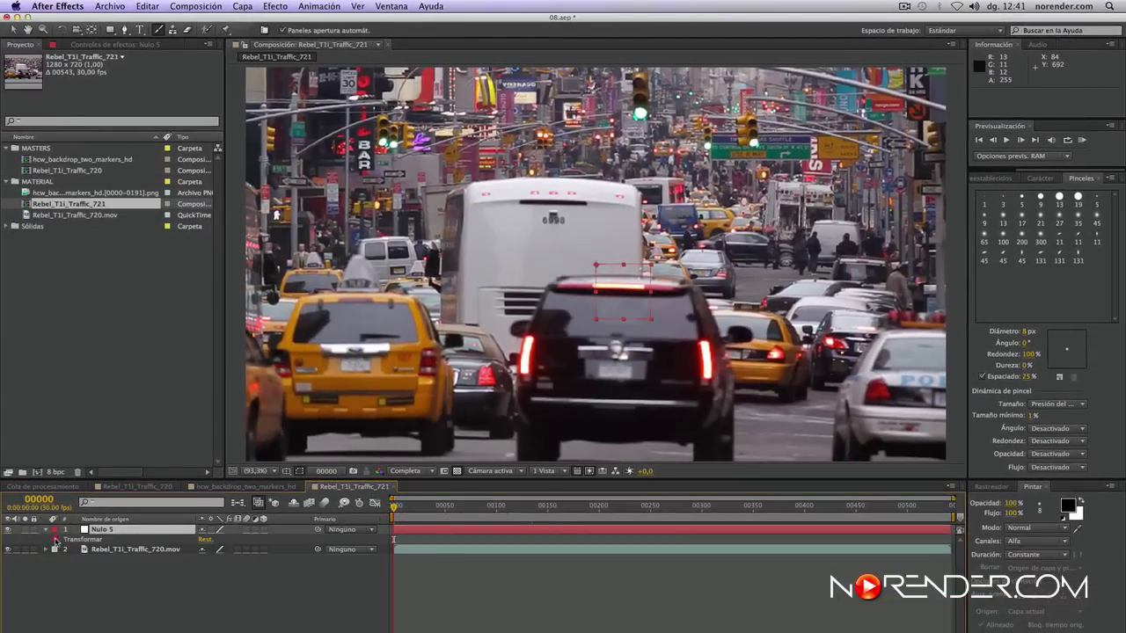
{"action": "left_click", "coordinate": [56, 539]}
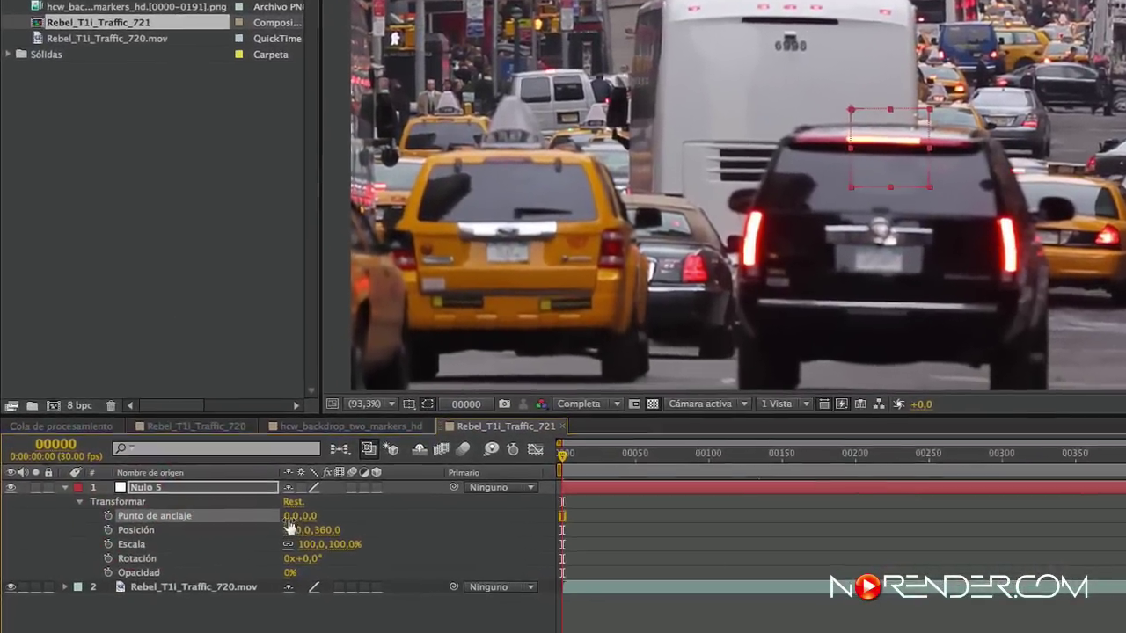
{"action": "left_click", "coordinate": [203, 550]}
{"action": "type", "text": "50"}
{"action": "key", "text": "Tab"}
{"action": "type", "text": "5"}
{"action": "key", "text": "Return"}
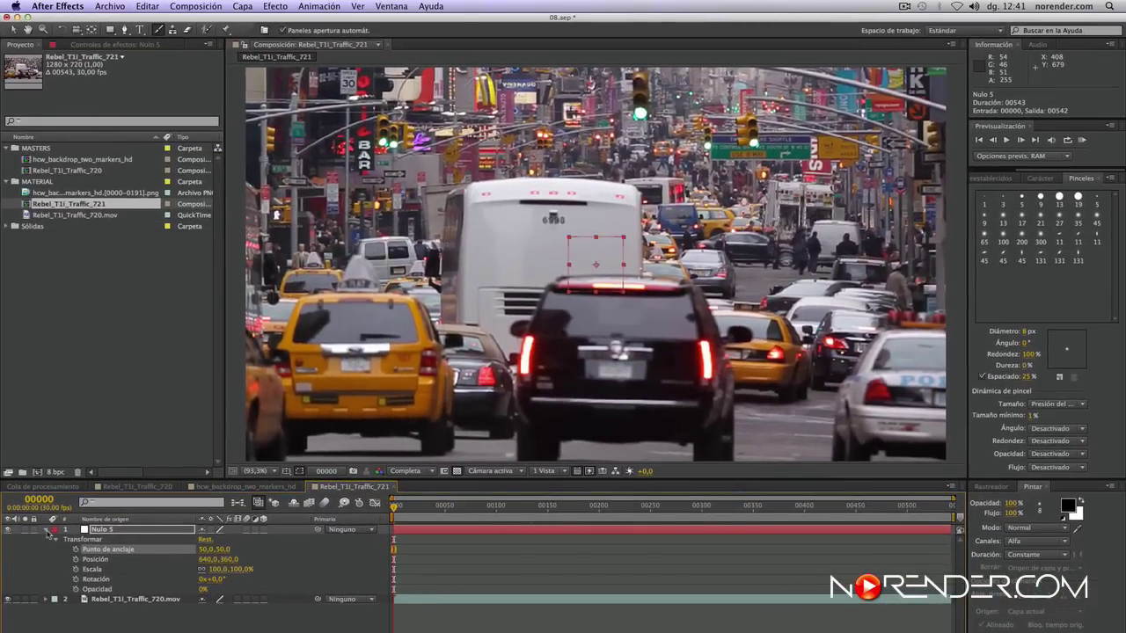
Step: Collapse the null's properties and rename the layer to Nulo 1
{"action": "left_click", "coordinate": [46, 530]}
{"action": "left_click", "coordinate": [93, 584]}
{"action": "left_click", "coordinate": [109, 529]}
{"action": "left_click", "coordinate": [91, 520]}
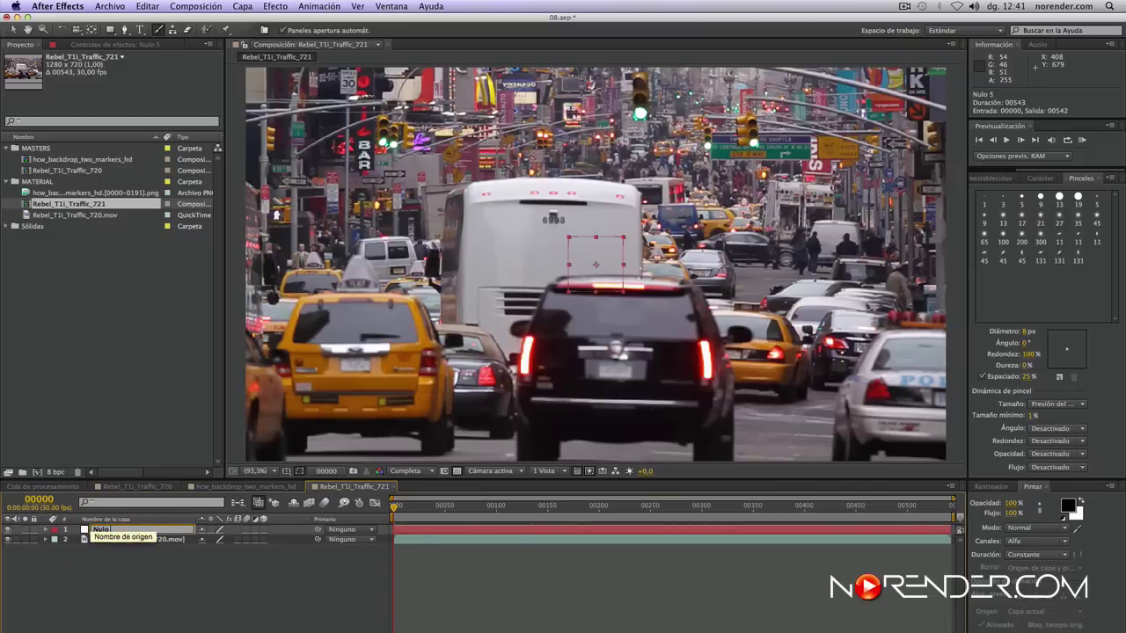
{"action": "key", "text": "Return"}
{"action": "left_click", "coordinate": [156, 590]}
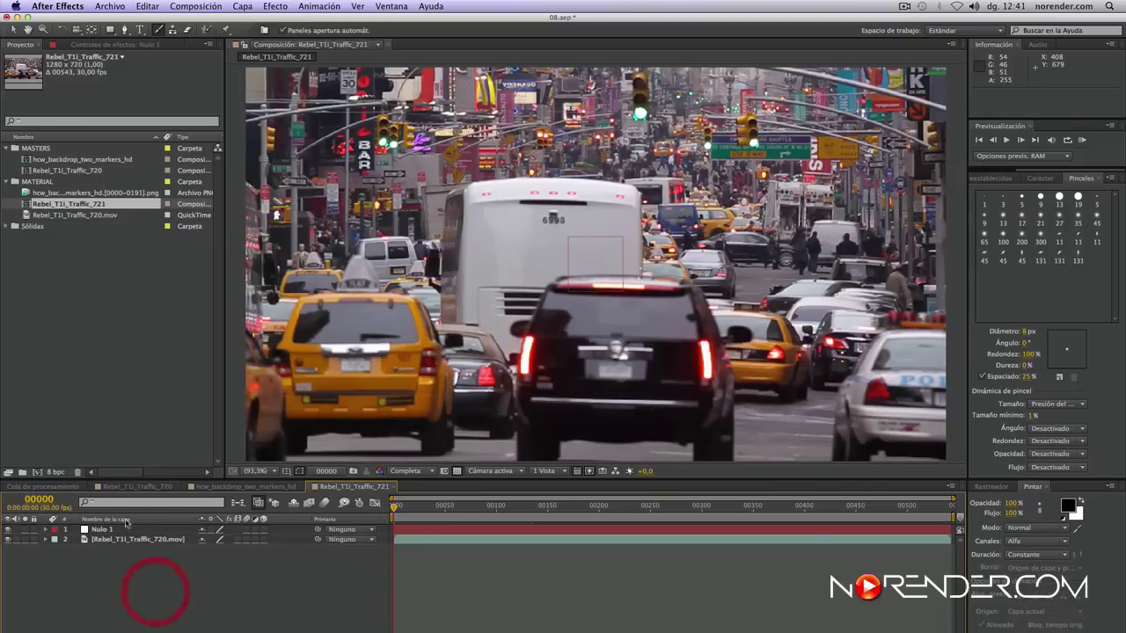
Step: Duplicate the Nulo 1 layer twice to get Nulo 2 and Nulo 3
{"action": "left_click", "coordinate": [131, 531]}
{"action": "key", "text": "super+d"}
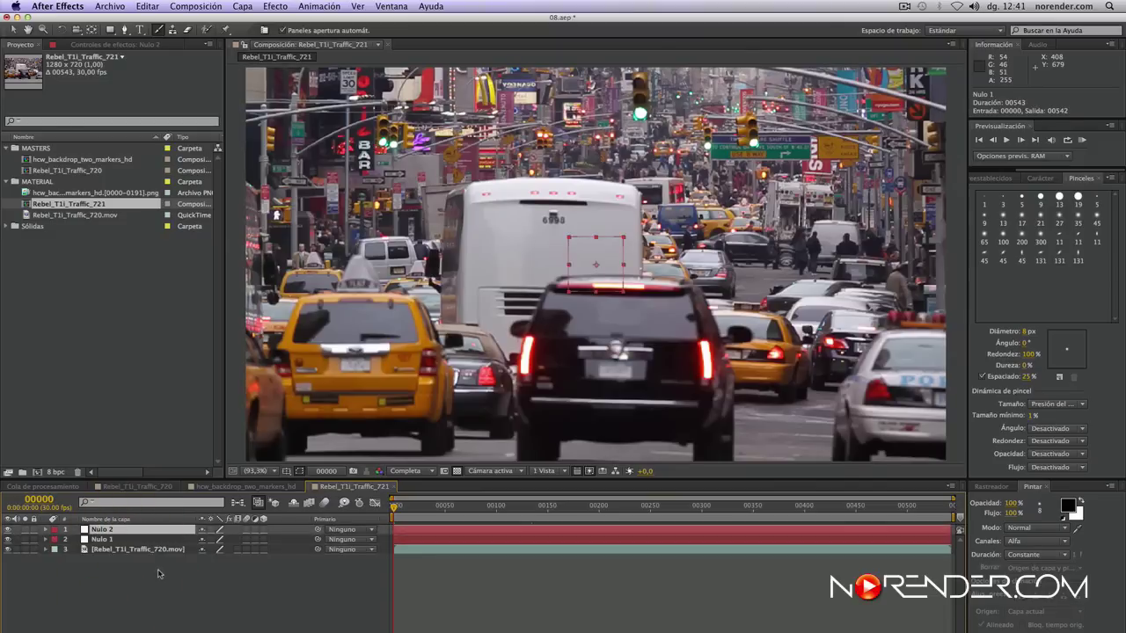
{"action": "key", "text": "super+d"}
{"action": "left_click", "coordinate": [150, 603]}
{"action": "left_click", "coordinate": [128, 549]}
{"action": "left_click", "coordinate": [131, 539]}
{"action": "left_click", "coordinate": [134, 529]}
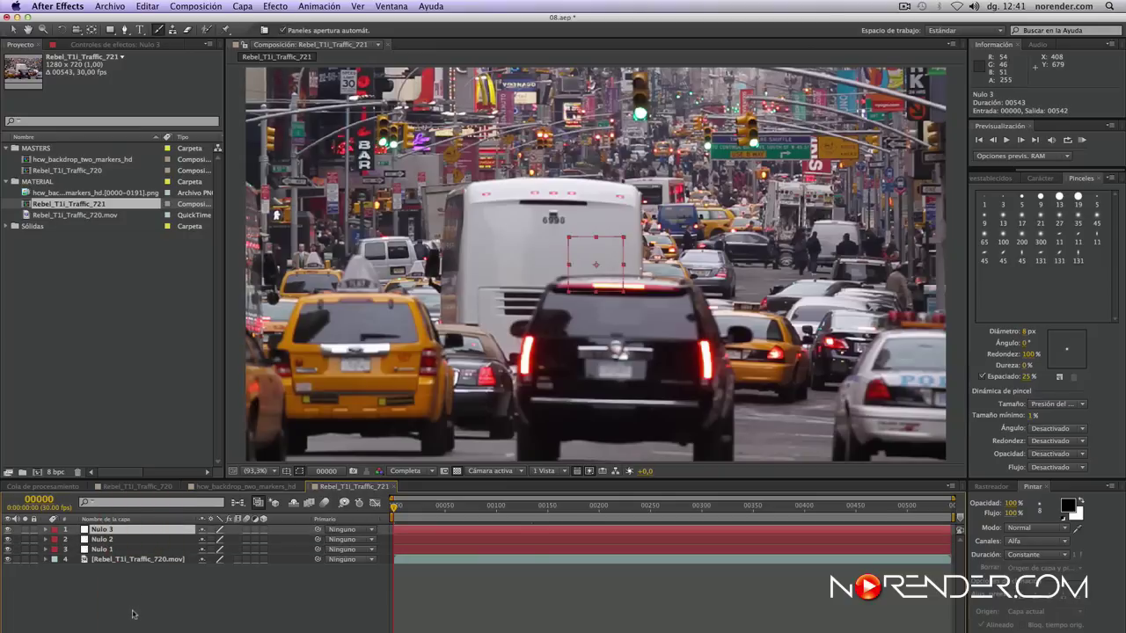
{"action": "left_click", "coordinate": [133, 613]}
{"action": "left_click", "coordinate": [132, 549]}
{"action": "left_click", "coordinate": [132, 539]}
{"action": "left_click", "coordinate": [135, 529]}
{"action": "left_click", "coordinate": [132, 549]}
Step: Start motion tracking on the Rebel_T1i_Traffic_720.mov layer
{"action": "left_click", "coordinate": [132, 560]}
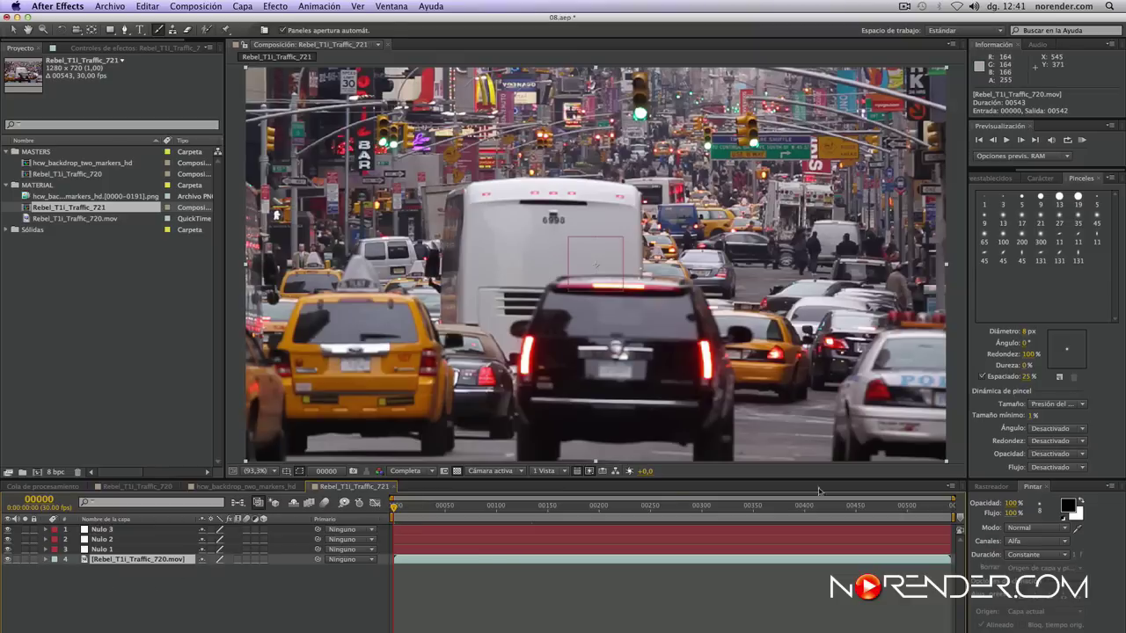
{"action": "left_click", "coordinate": [992, 486]}
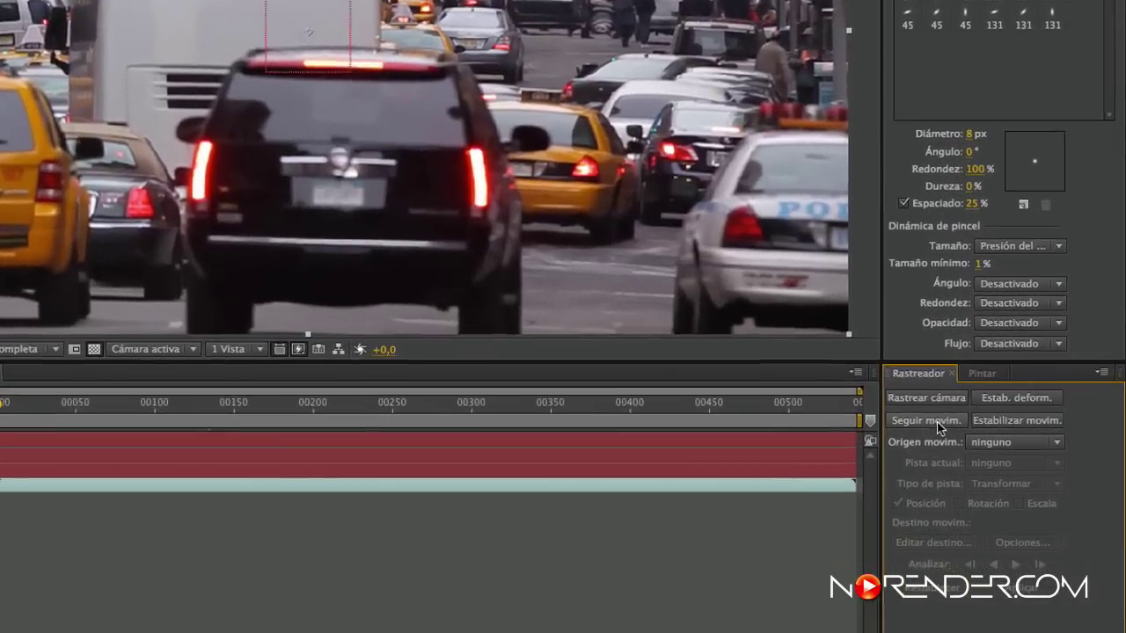
{"action": "left_click", "coordinate": [1008, 520]}
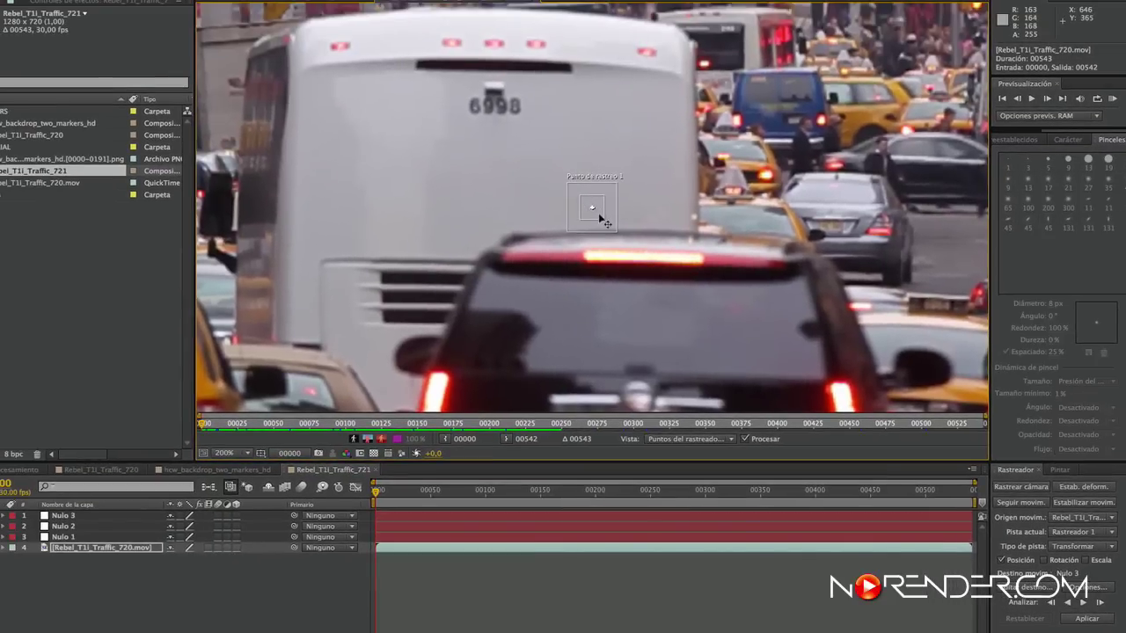
Step: Fit the track point around the bus's upper-left red light and analyze the motion forward
{"action": "left_click_drag", "start_coordinate": [492, 119], "coordinate": [332, 41]}
{"action": "left_click_drag", "start_coordinate": [461, 148], "coordinate": [359, 64]}
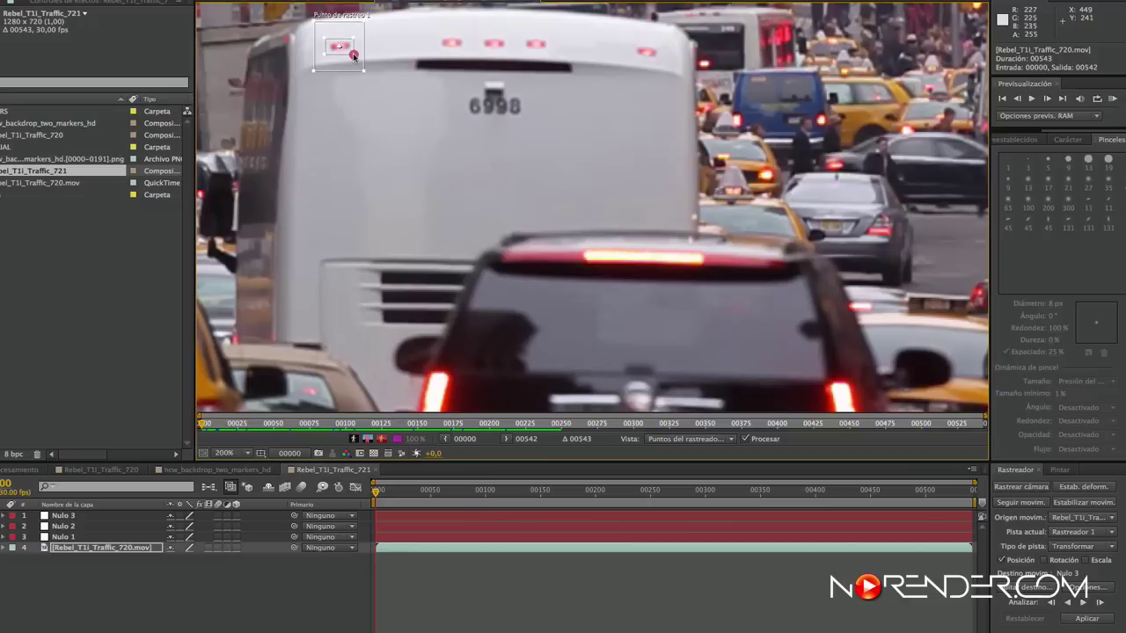
{"action": "left_click", "coordinate": [353, 56]}
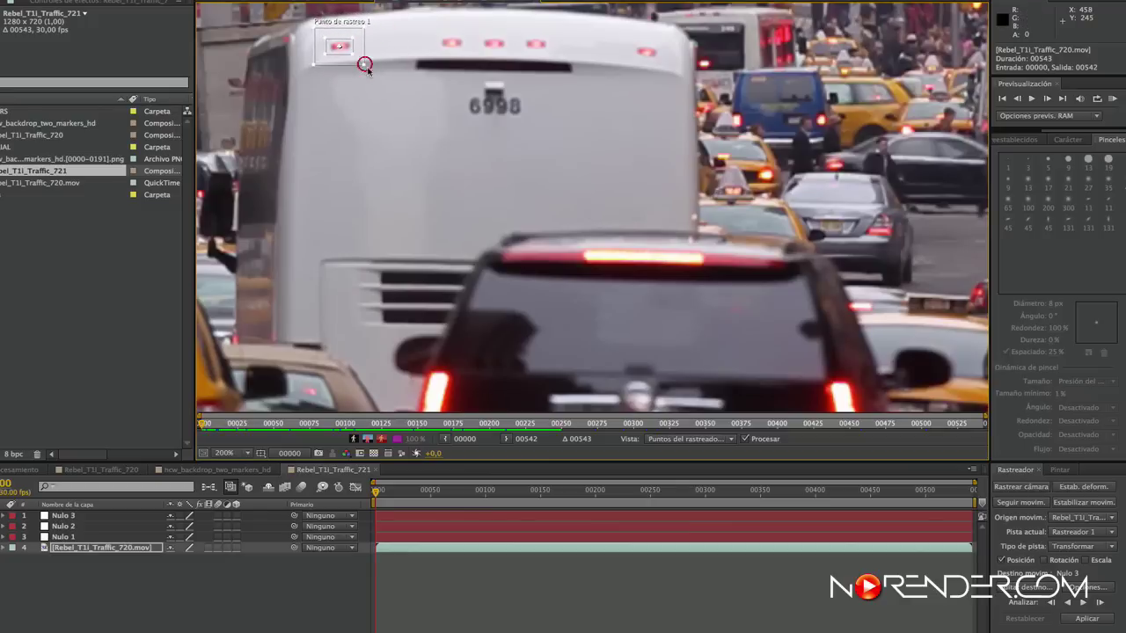
{"action": "left_click", "coordinate": [1085, 603]}
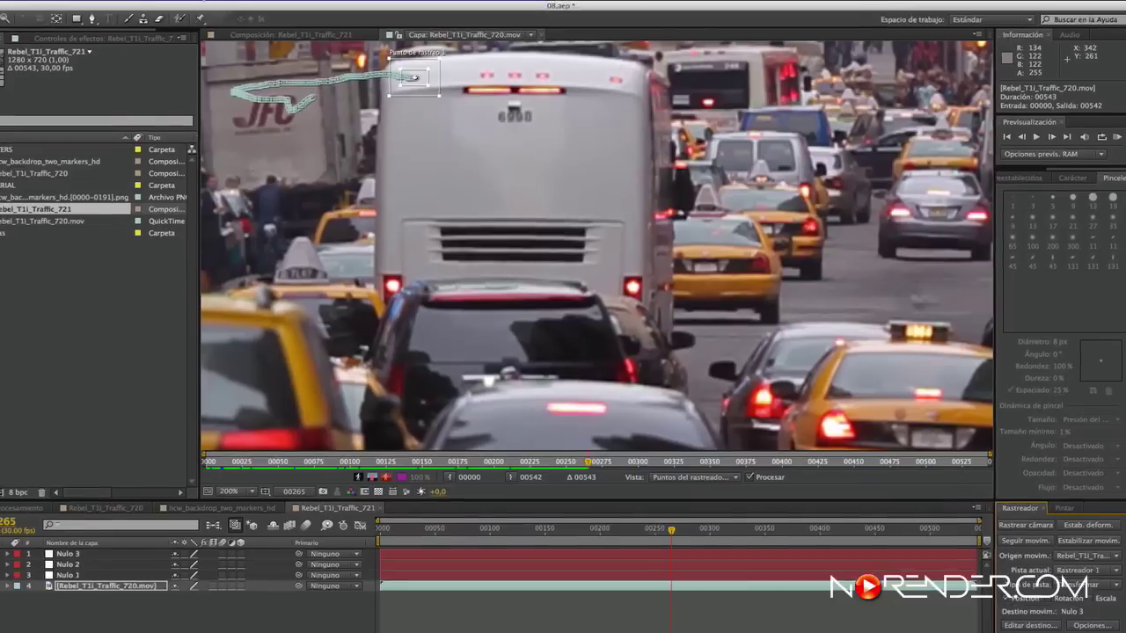
Step: Set the composition's duration to 250 frames and return to frame 0
{"action": "left_click", "coordinate": [170, 6]}
{"action": "left_click", "coordinate": [209, 41]}
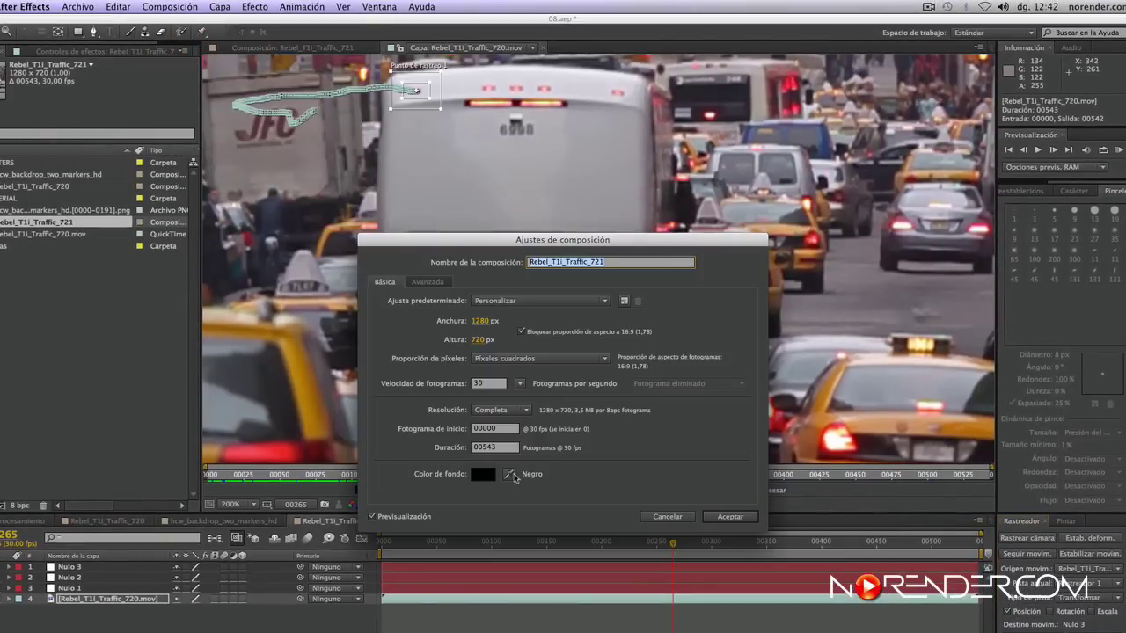
{"action": "left_click", "coordinate": [505, 450]}
{"action": "type", "text": "250"}
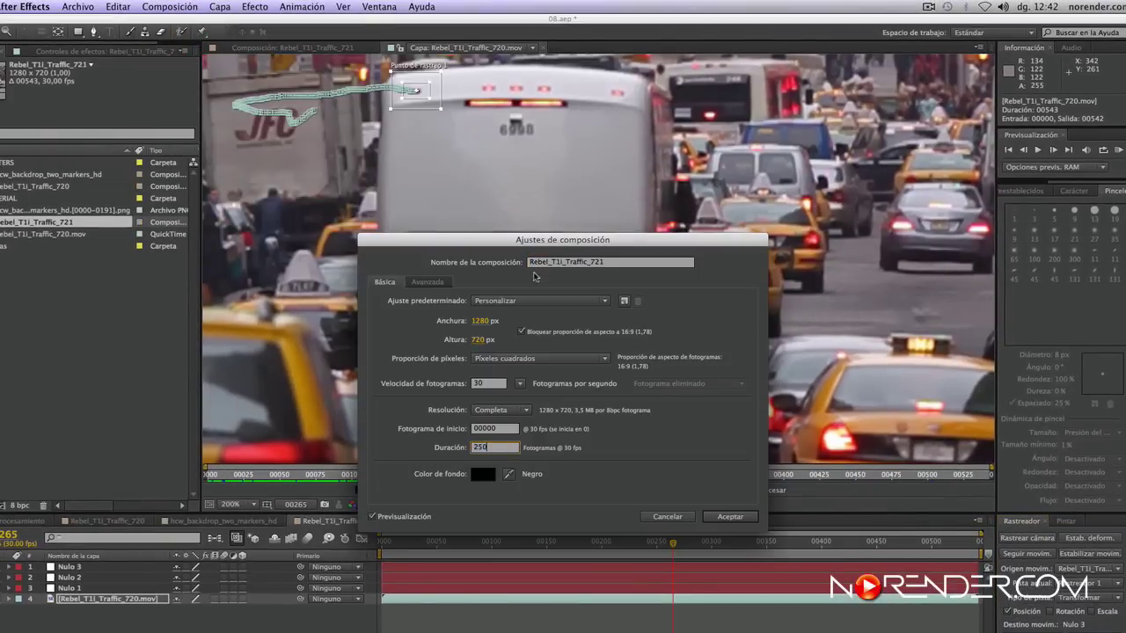
{"action": "left_click", "coordinate": [729, 518]}
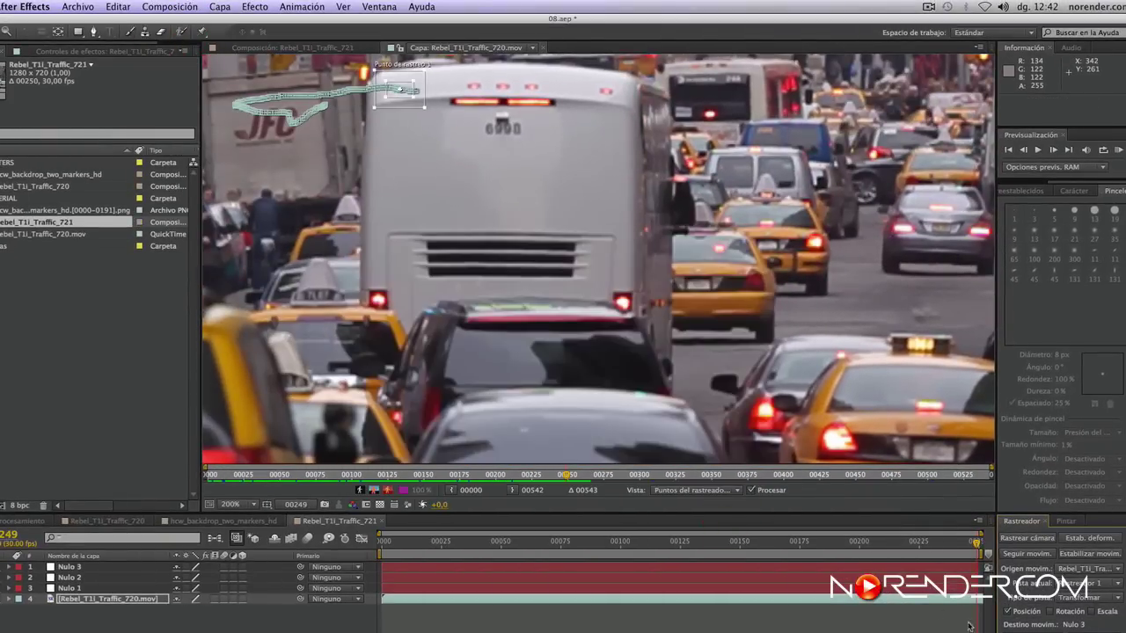
{"action": "left_click_drag", "start_coordinate": [958, 540], "coordinate": [164, 546]}
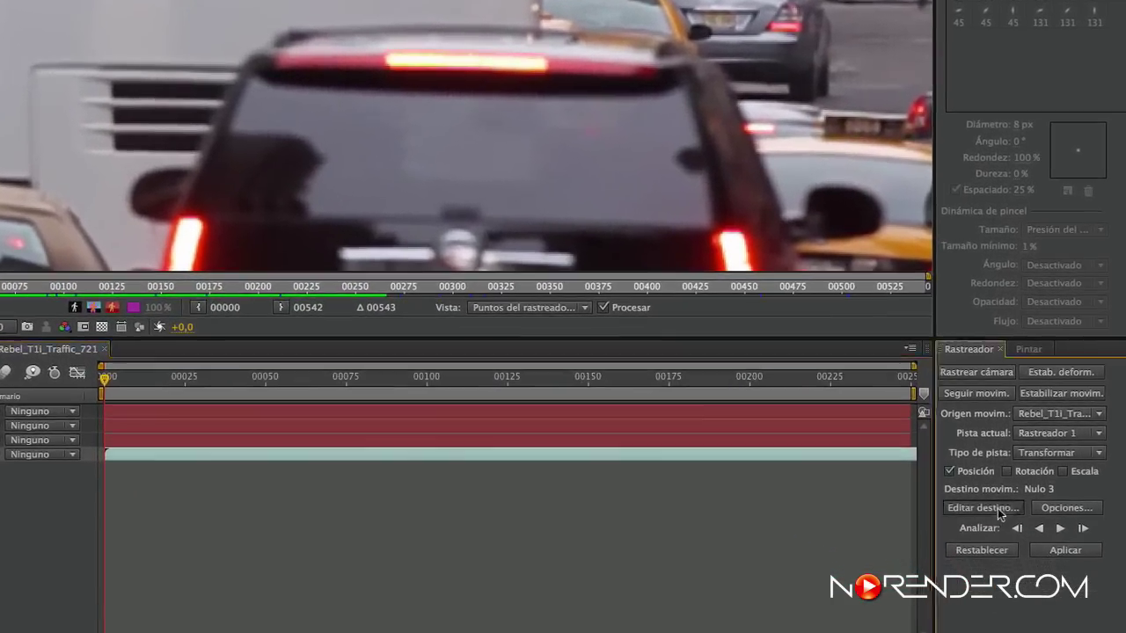
Step: Set Nulo 1 as the motion target and apply the tracking data to it
{"action": "left_click", "coordinate": [1026, 627]}
{"action": "left_click", "coordinate": [401, 144]}
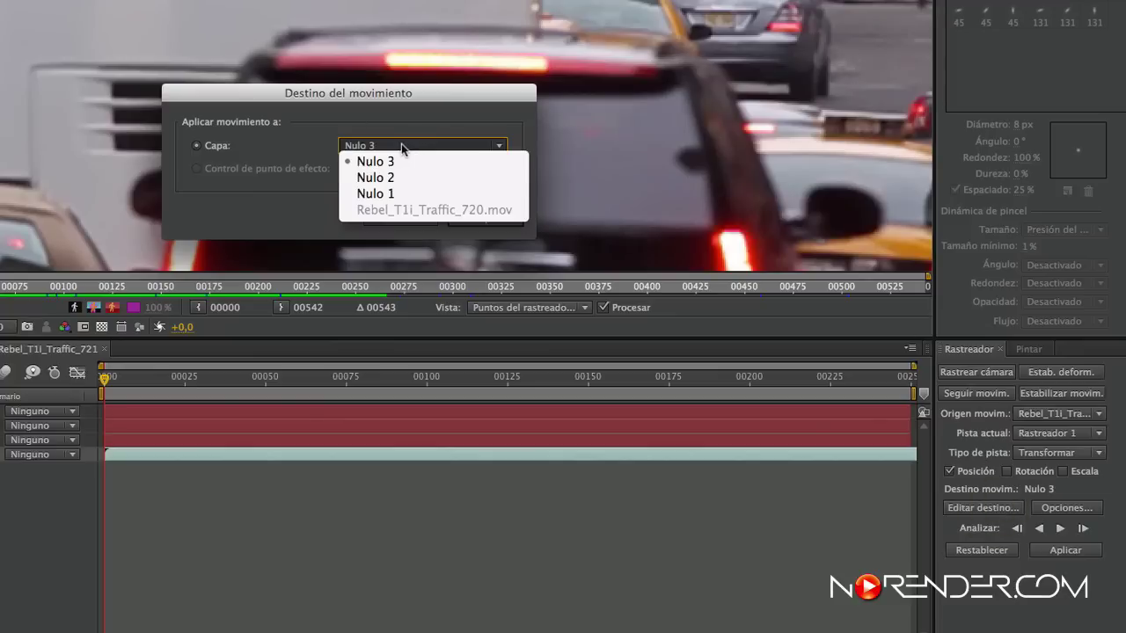
{"action": "left_click", "coordinate": [388, 193]}
{"action": "left_click", "coordinate": [485, 216]}
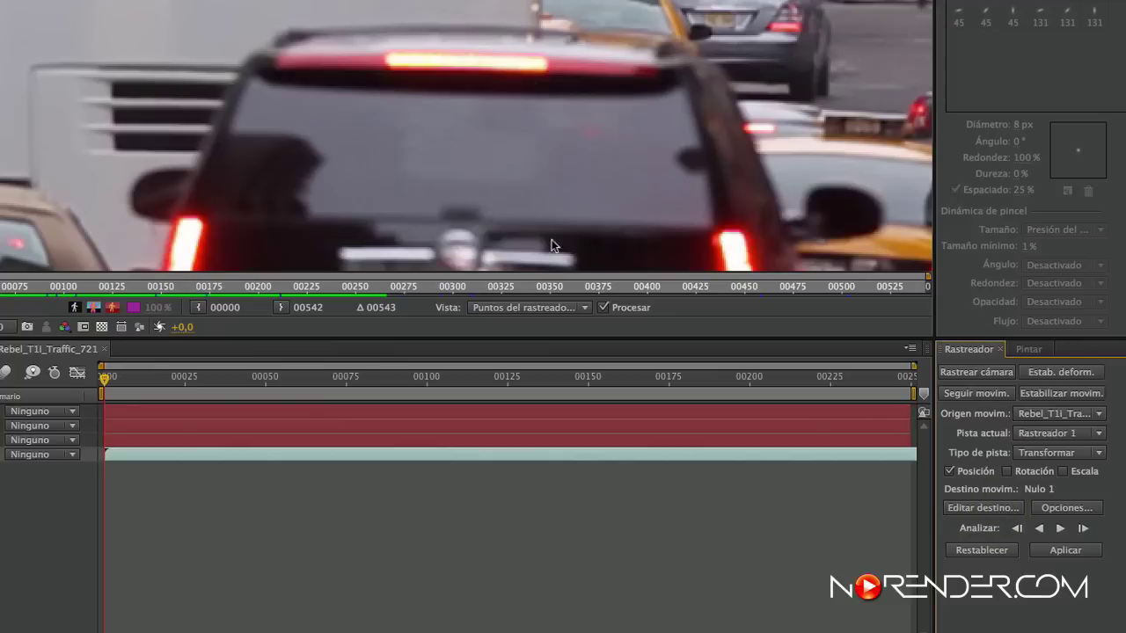
{"action": "left_click", "coordinate": [1071, 553]}
{"action": "left_click", "coordinate": [418, 188]}
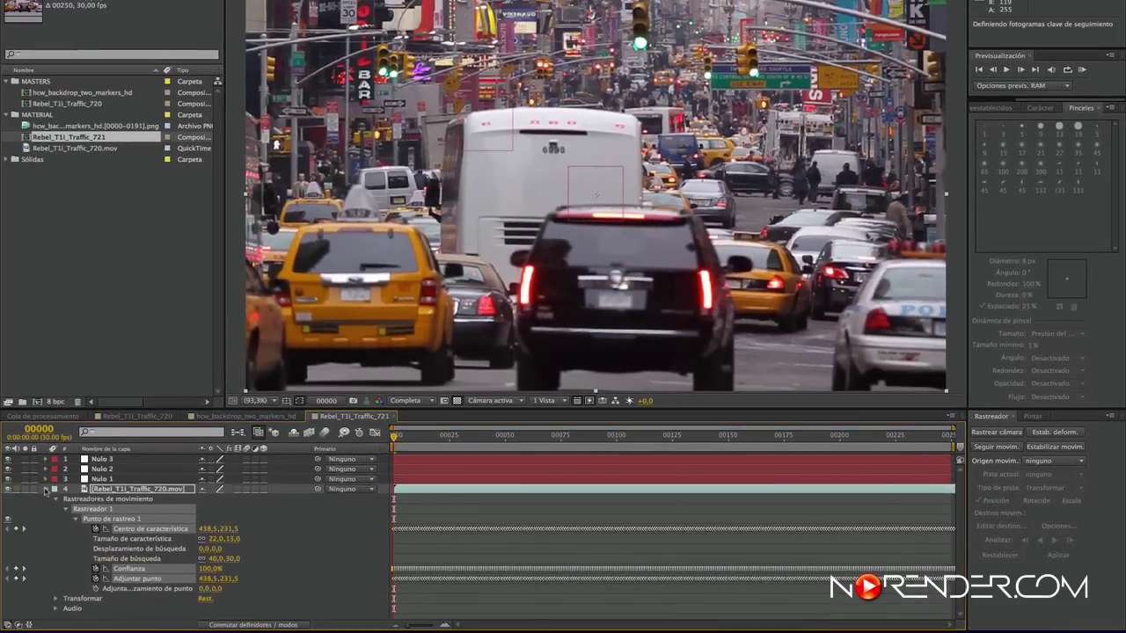
Step: Collapse the footage layer's properties and scrub the timeline to check that the null follows the bus light
{"action": "left_click", "coordinate": [45, 489]}
{"action": "left_click_drag", "start_coordinate": [425, 438], "coordinate": [627, 436]}
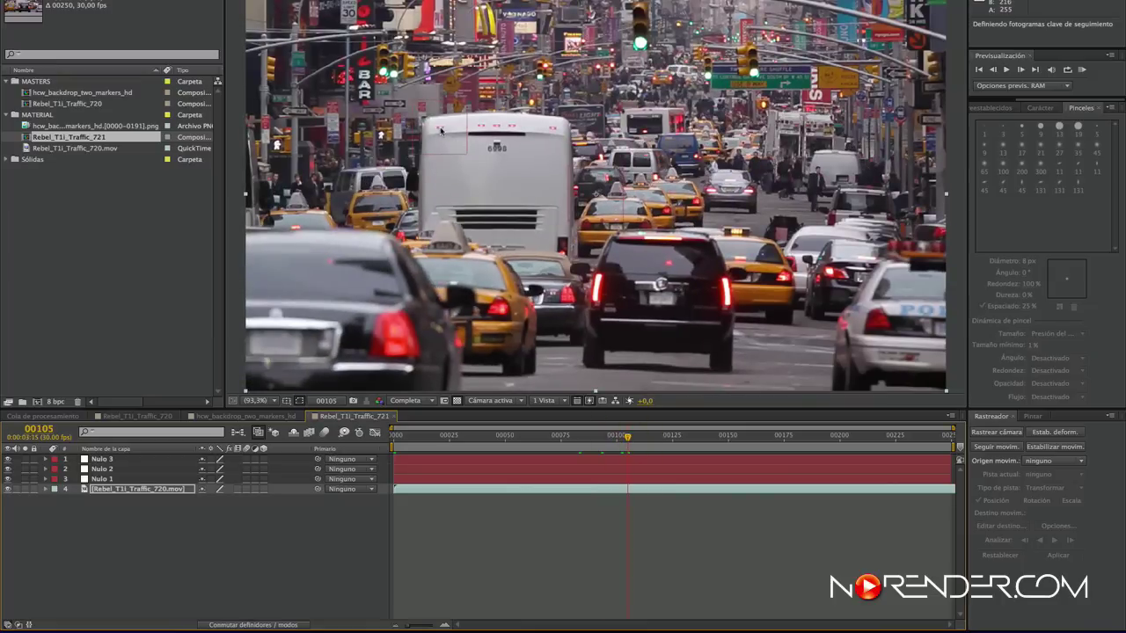
{"action": "left_click_drag", "start_coordinate": [673, 446], "coordinate": [306, 443]}
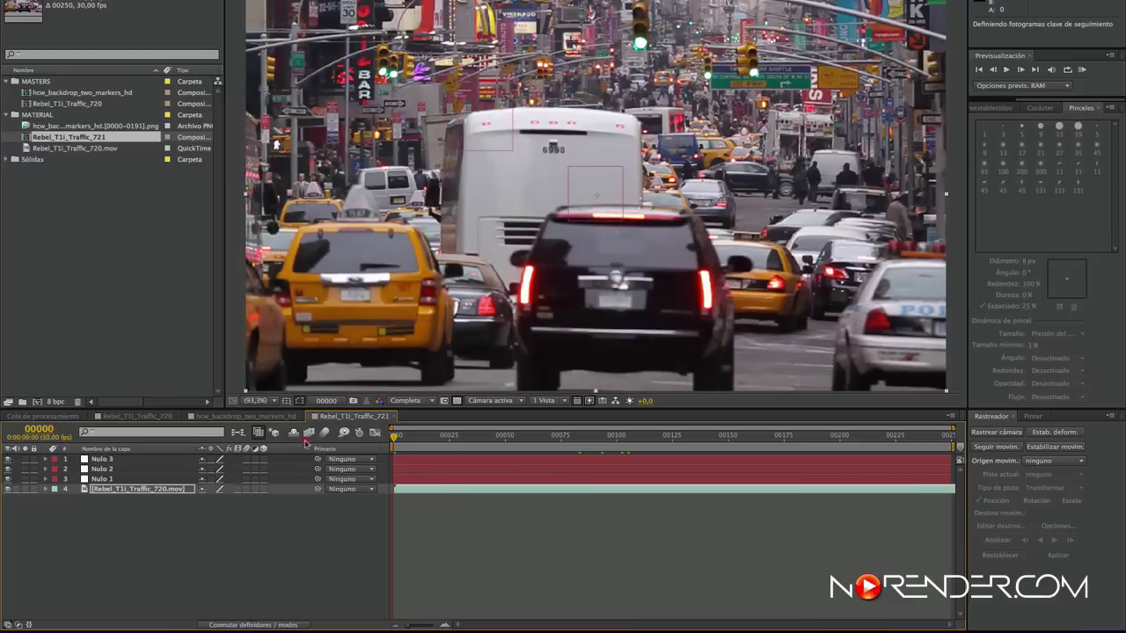
Step: Start a new motion track on the traffic footage, fit its track point around the bus's upper-right red light, and analyze forward
{"action": "left_click", "coordinate": [101, 491]}
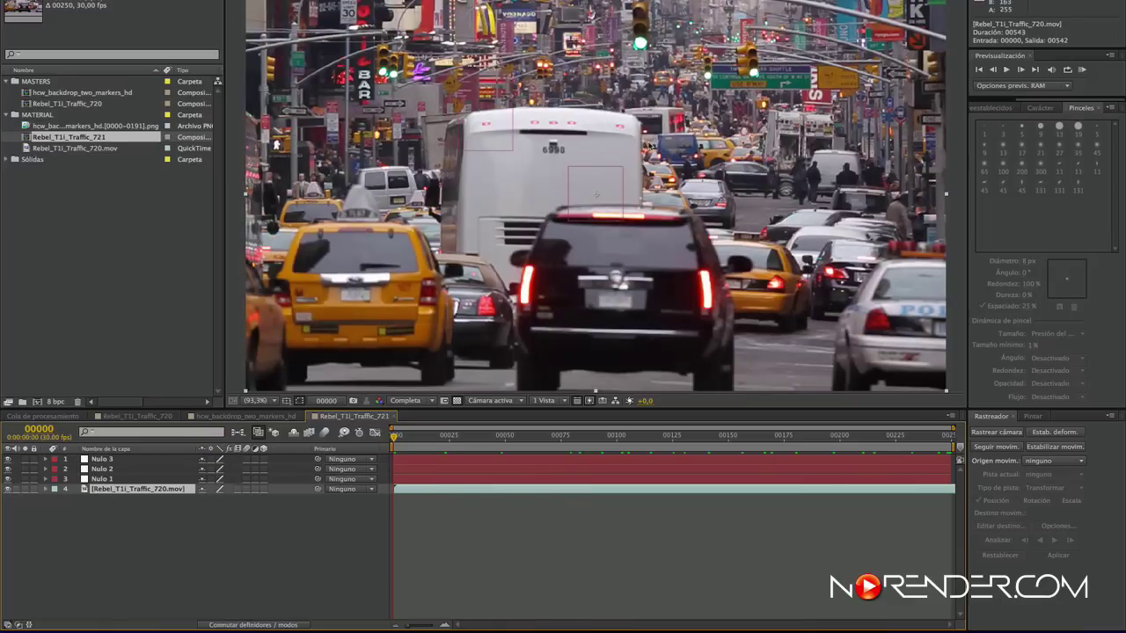
{"action": "left_click", "coordinate": [996, 447]}
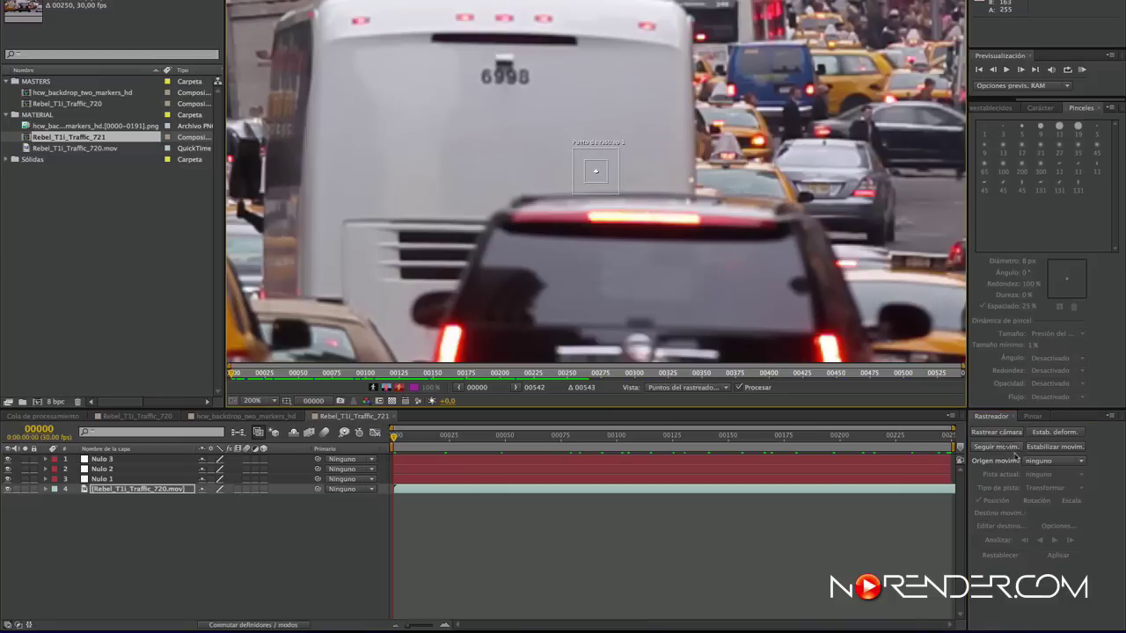
{"action": "left_click_drag", "start_coordinate": [600, 178], "coordinate": [666, 45]}
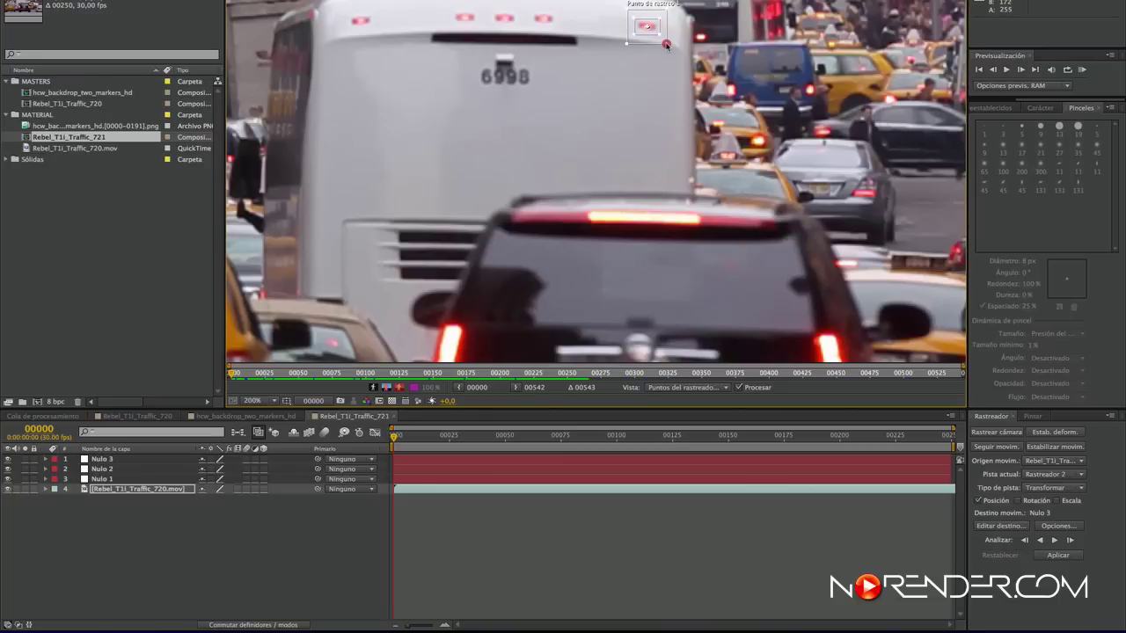
{"action": "left_click", "coordinate": [1054, 540]}
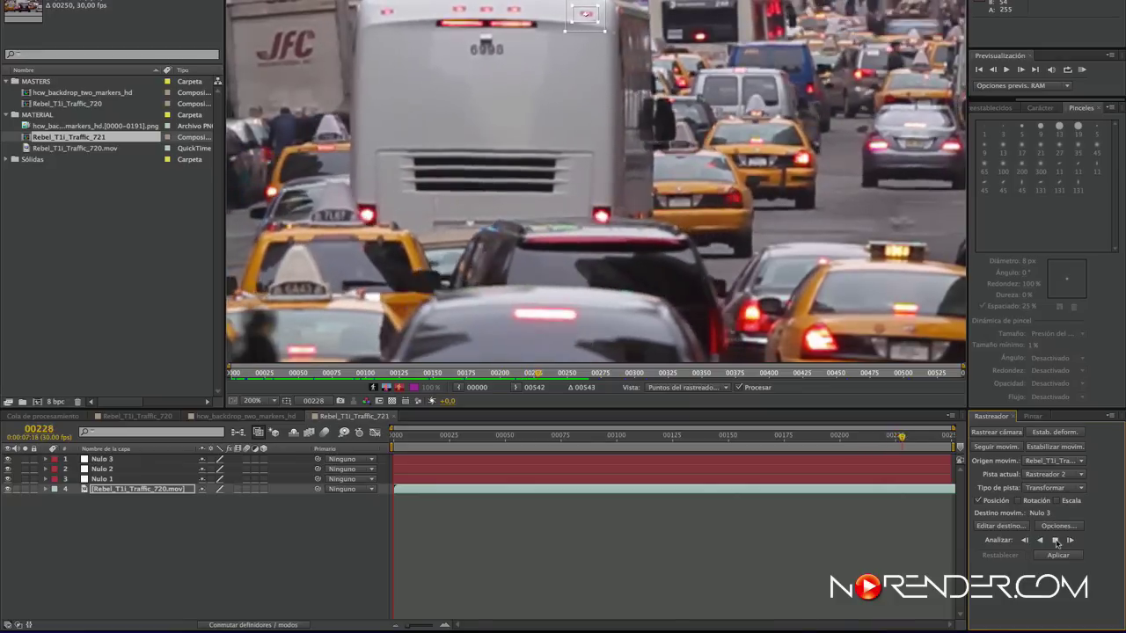
{"action": "left_click", "coordinate": [1056, 540]}
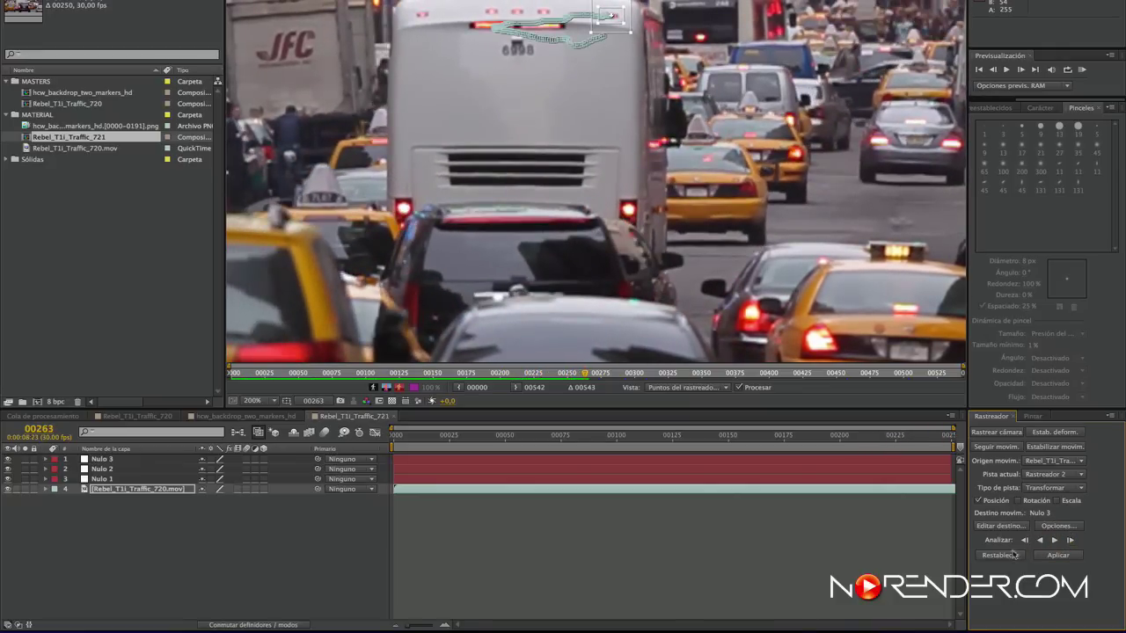
Step: Set Nulo 2 as the motion target and apply the second tracker's data to it
{"action": "left_click", "coordinate": [1000, 526]}
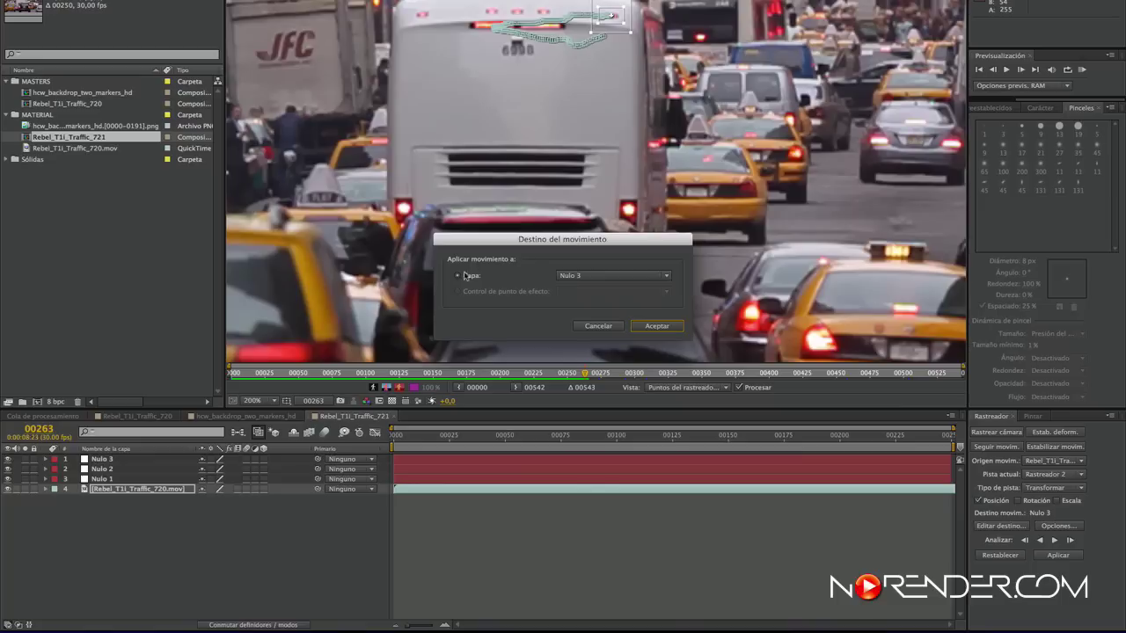
{"action": "left_click", "coordinate": [596, 278]}
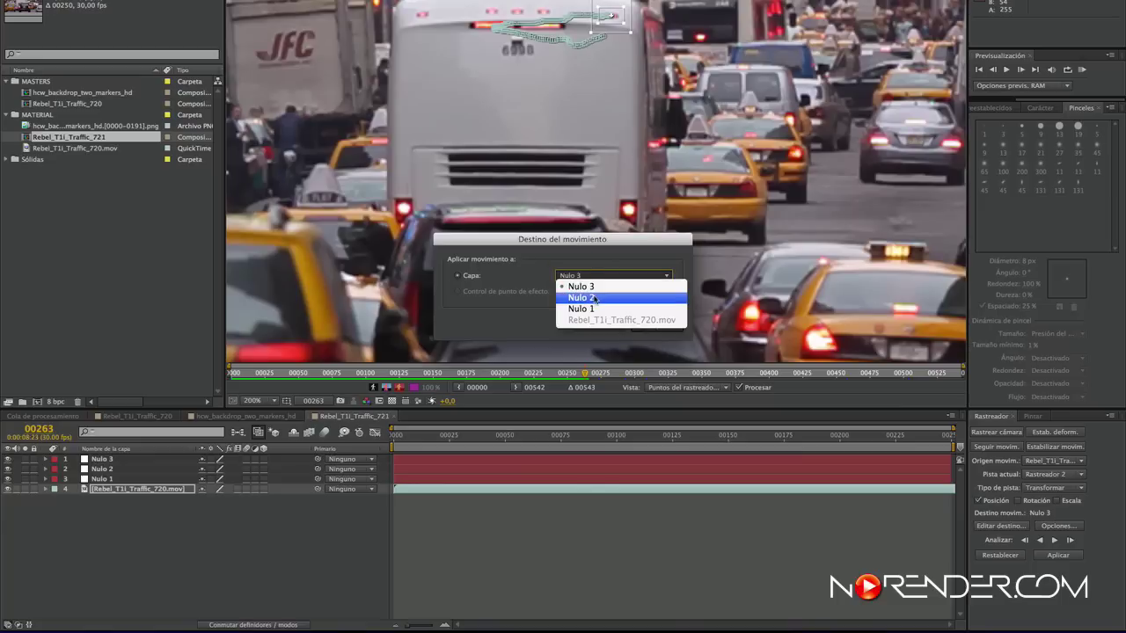
{"action": "left_click", "coordinate": [595, 299]}
{"action": "left_click", "coordinate": [666, 327]}
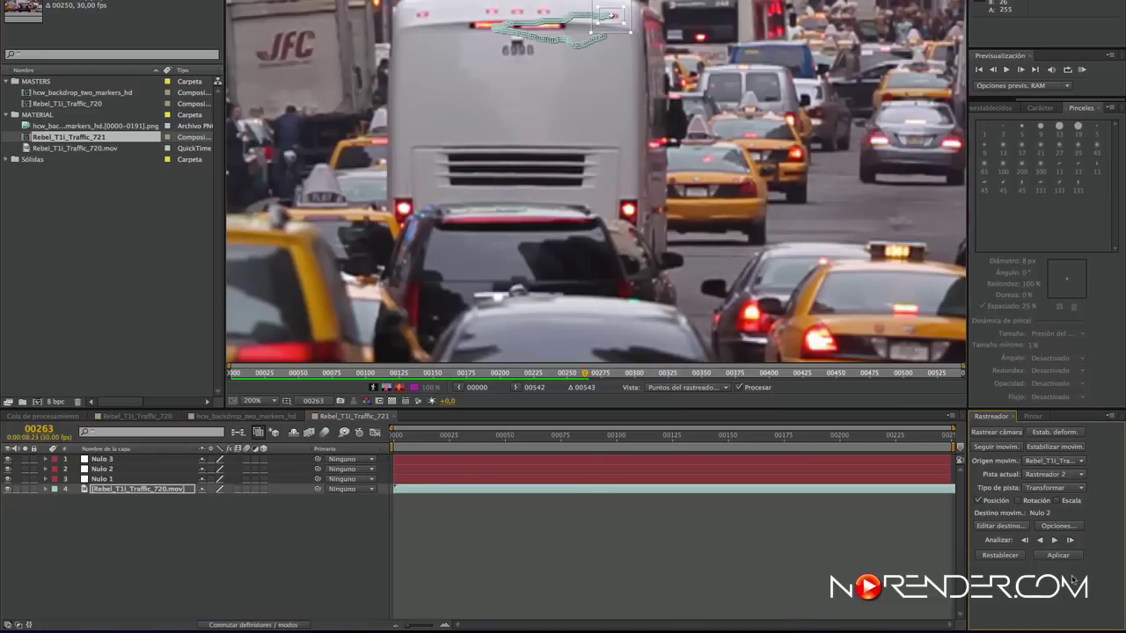
{"action": "left_click", "coordinate": [1000, 526]}
{"action": "left_click", "coordinate": [601, 277]}
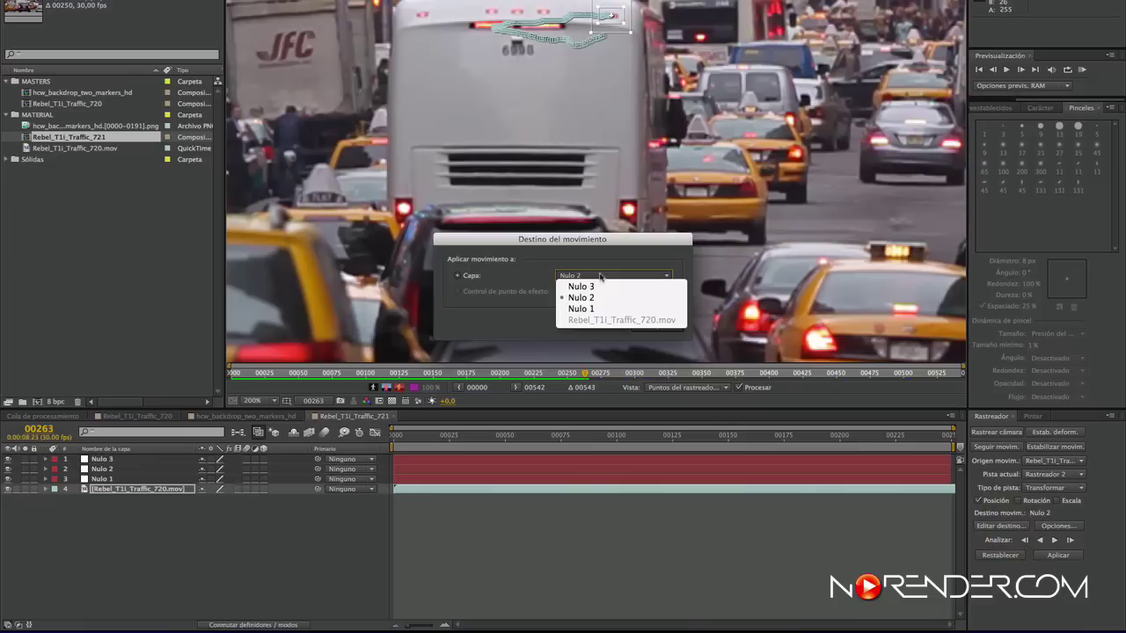
{"action": "left_click", "coordinate": [607, 298]}
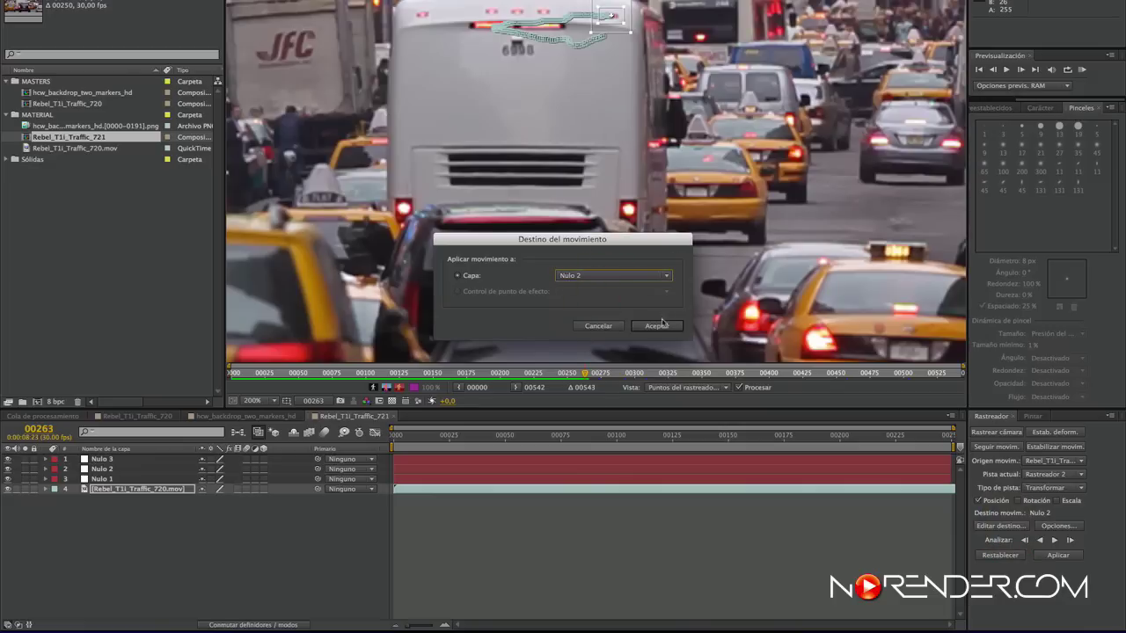
{"action": "left_click", "coordinate": [666, 328]}
{"action": "left_click", "coordinate": [1058, 556]}
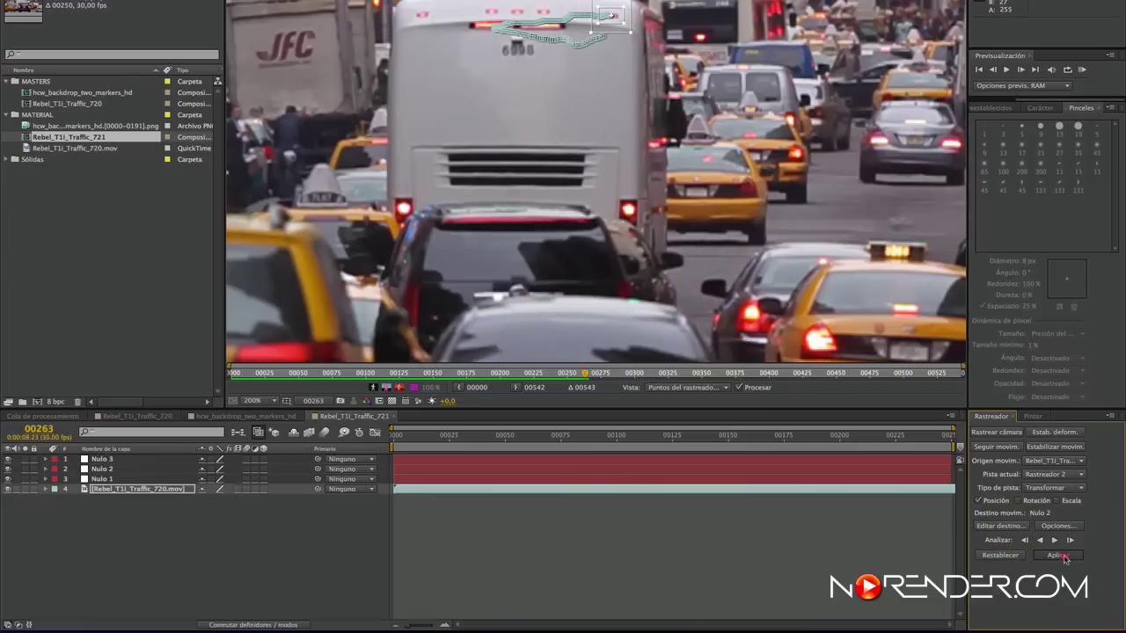
{"action": "left_click", "coordinate": [610, 306]}
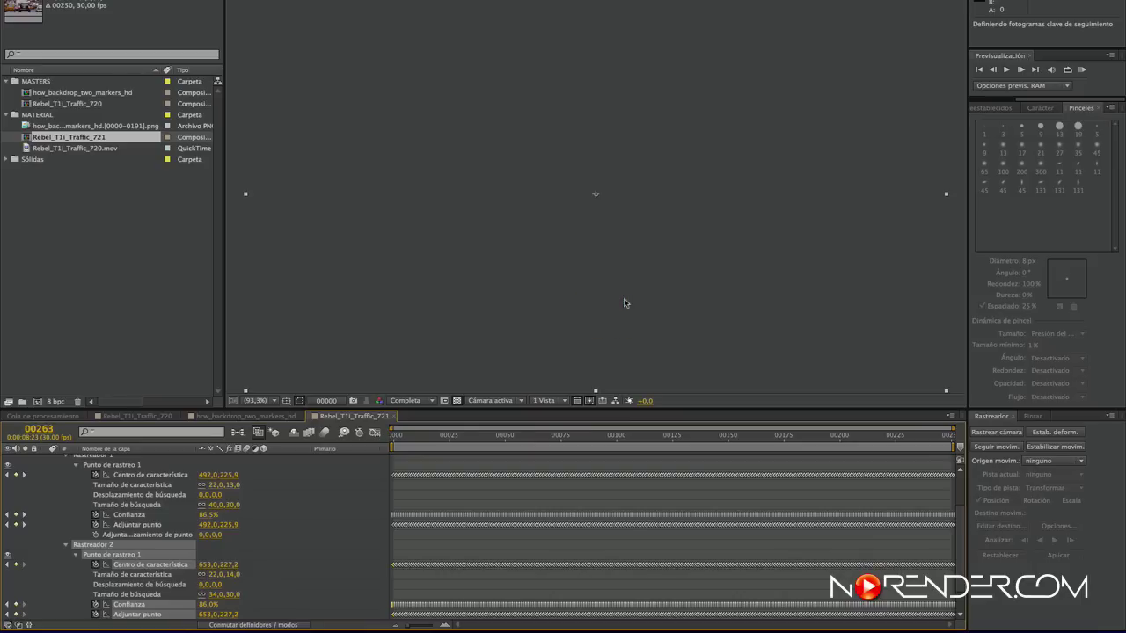
Step: Return to frame 0 and collapse the footage layer's tracker properties
{"action": "left_click_drag", "start_coordinate": [457, 436], "coordinate": [160, 445]}
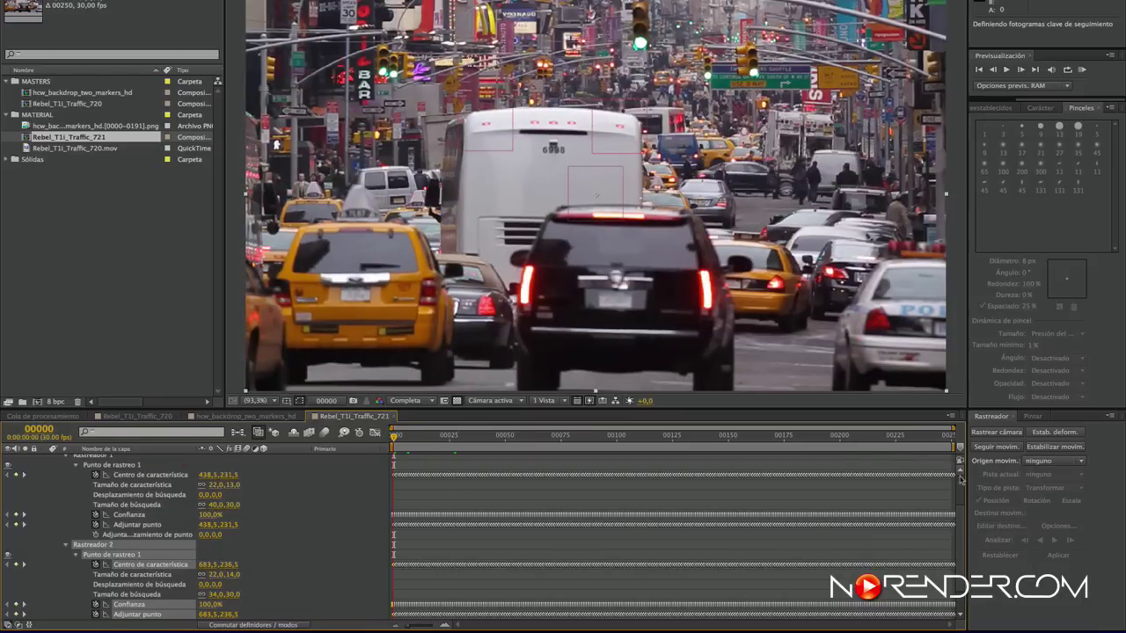
{"action": "left_click", "coordinate": [958, 487]}
{"action": "left_click", "coordinate": [44, 490]}
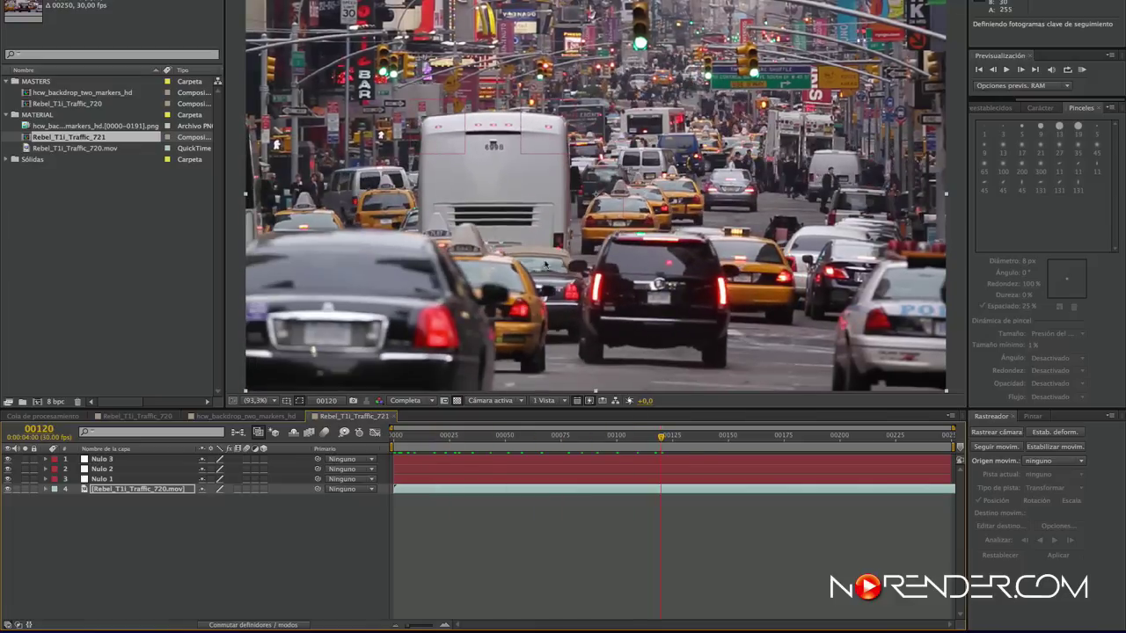
Step: Select Nulo 1 and Nulo 2 and scrub the timeline to check that they follow the bus's outer lights
{"action": "left_click", "coordinate": [109, 478]}
{"action": "left_click", "coordinate": [110, 468], "text": "shift"}
{"action": "left_click", "coordinate": [558, 436]}
{"action": "left_click_drag", "start_coordinate": [547, 440], "coordinate": [939, 470]}
{"action": "key", "text": "Home"}
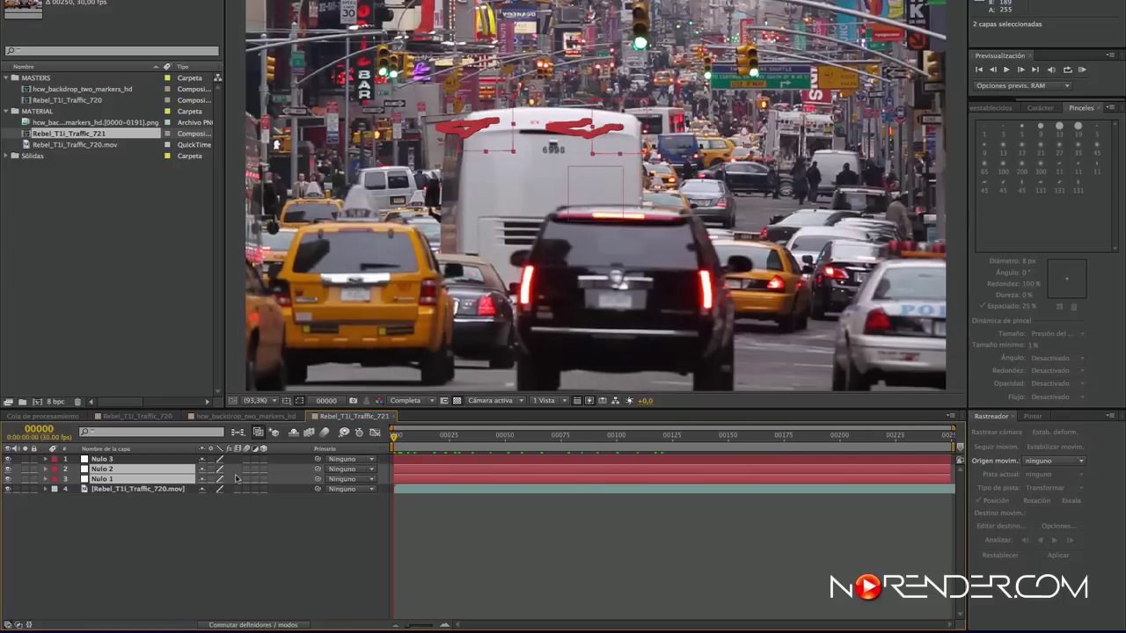
{"action": "left_click", "coordinate": [141, 527]}
Step: Start a third motion track on the footage, fit its track point around the bus's middle red light, and analyze forward
{"action": "left_click", "coordinate": [120, 488]}
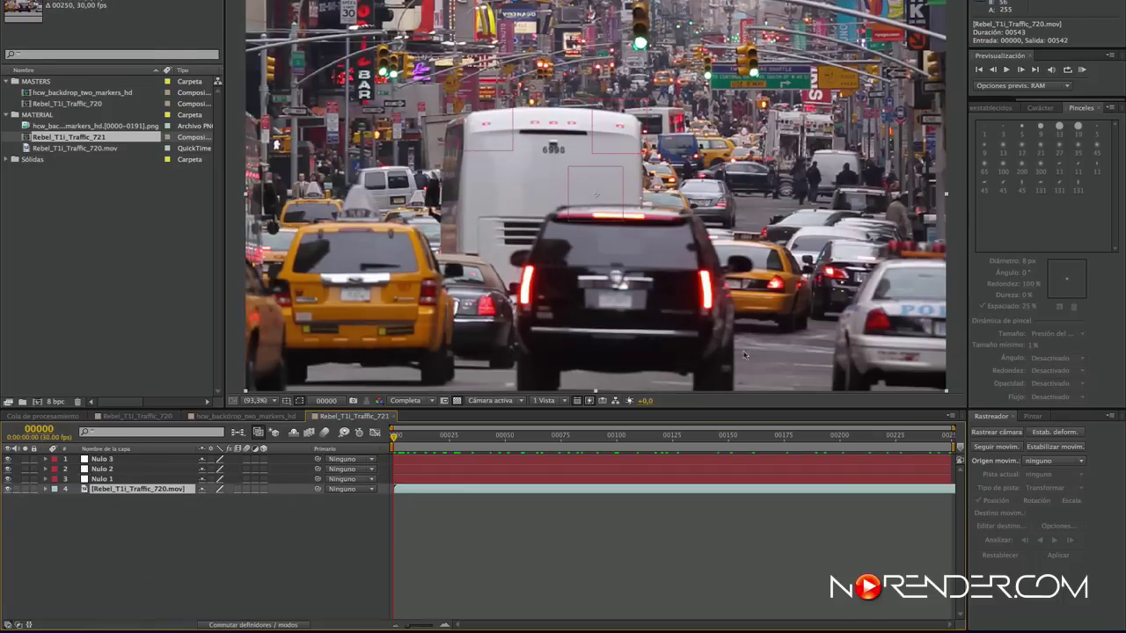
{"action": "left_click", "coordinate": [1006, 448]}
{"action": "left_click_drag", "start_coordinate": [591, 182], "coordinate": [520, 29]}
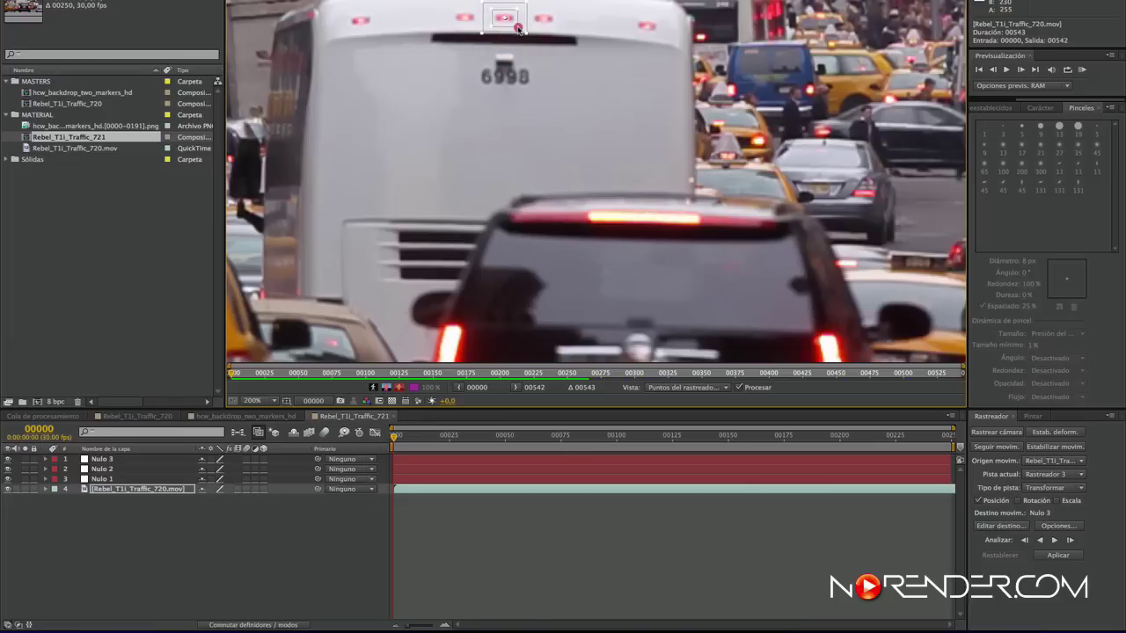
{"action": "left_click", "coordinate": [1055, 540]}
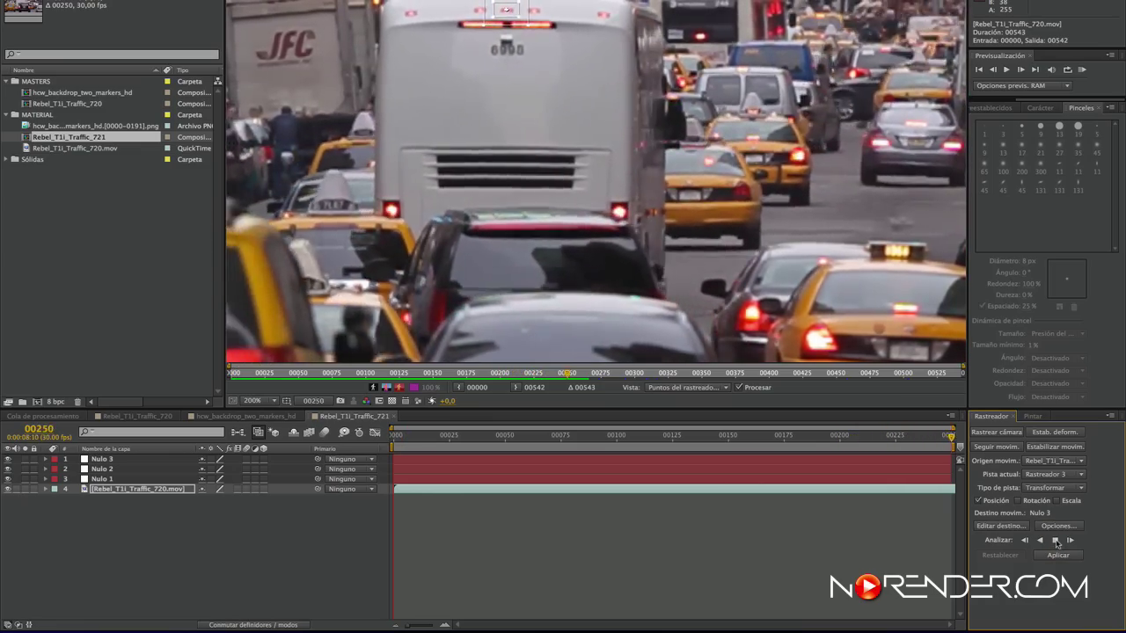
{"action": "left_click", "coordinate": [1056, 540]}
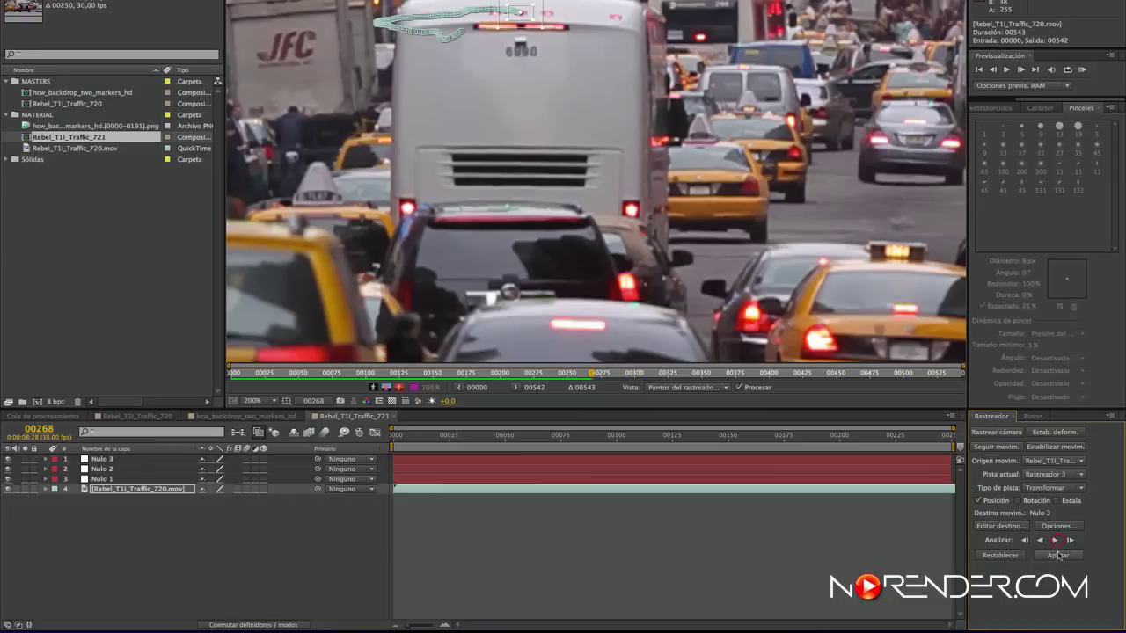
Step: Set Nulo 3 as the motion target and apply the third tracker's data in X and Y
{"action": "left_click", "coordinate": [997, 528]}
{"action": "left_click", "coordinate": [592, 283]}
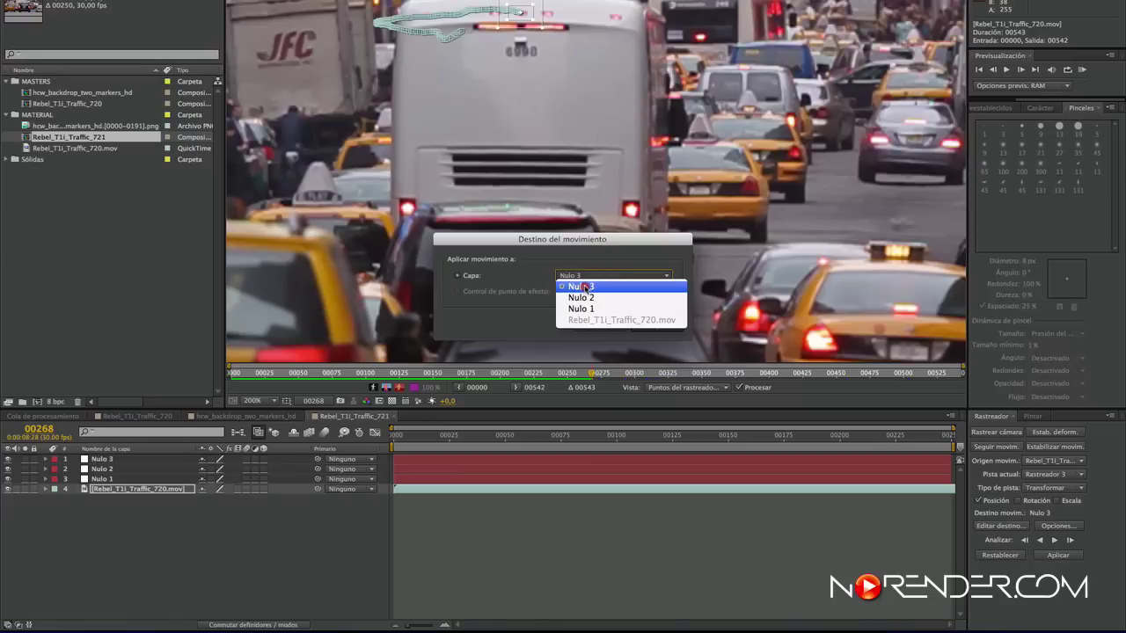
{"action": "left_click", "coordinate": [583, 287]}
{"action": "left_click", "coordinate": [655, 327]}
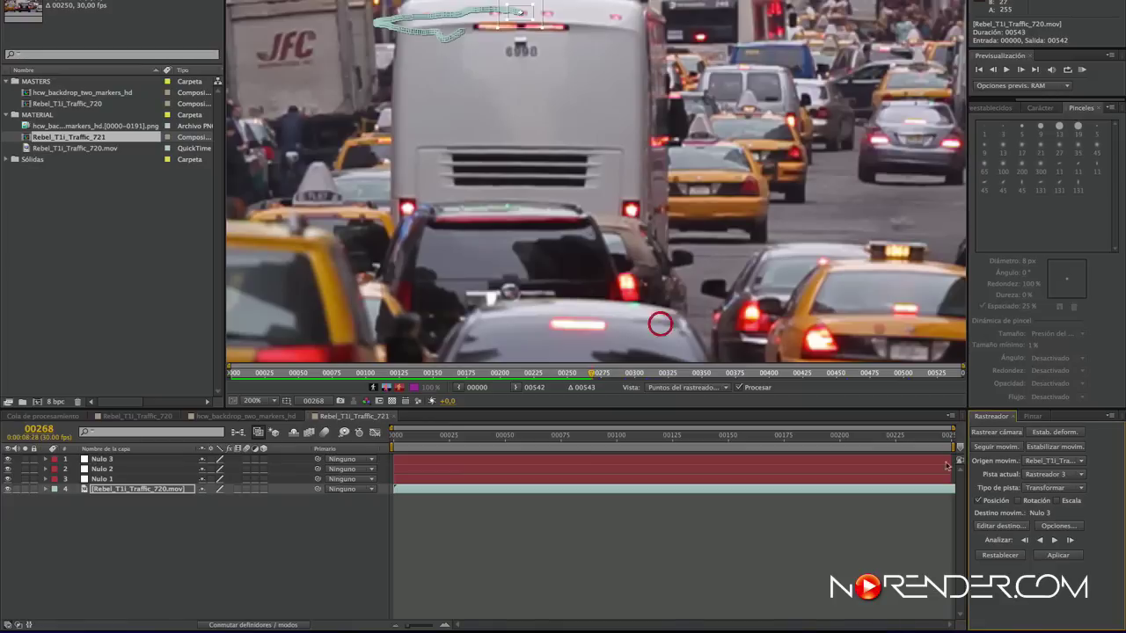
{"action": "left_click", "coordinate": [1058, 555]}
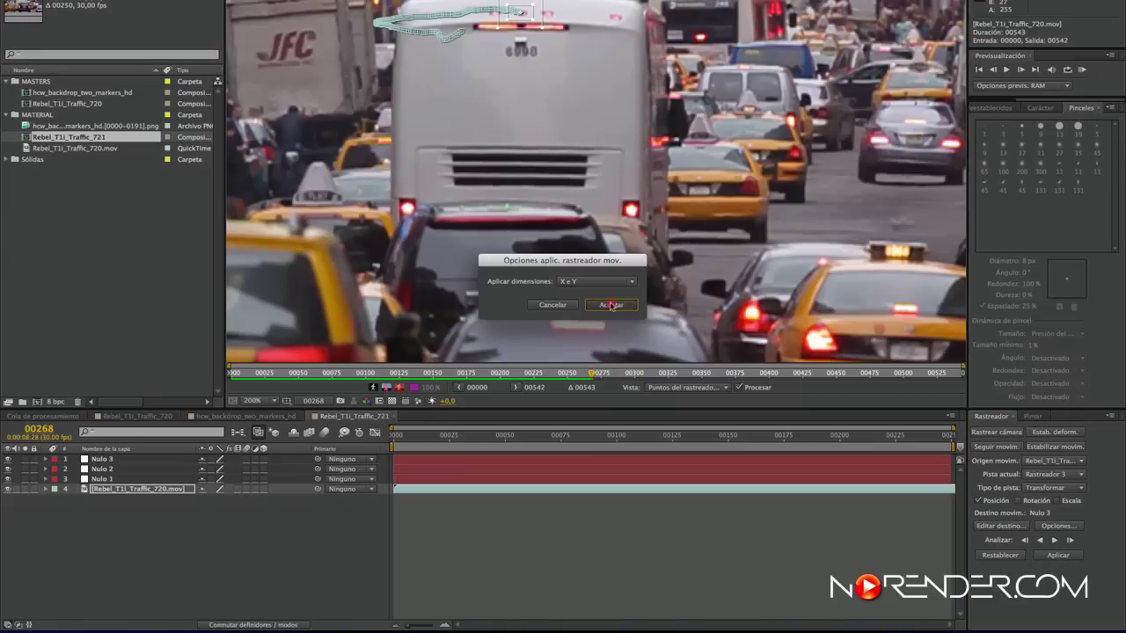
{"action": "left_click", "coordinate": [609, 303]}
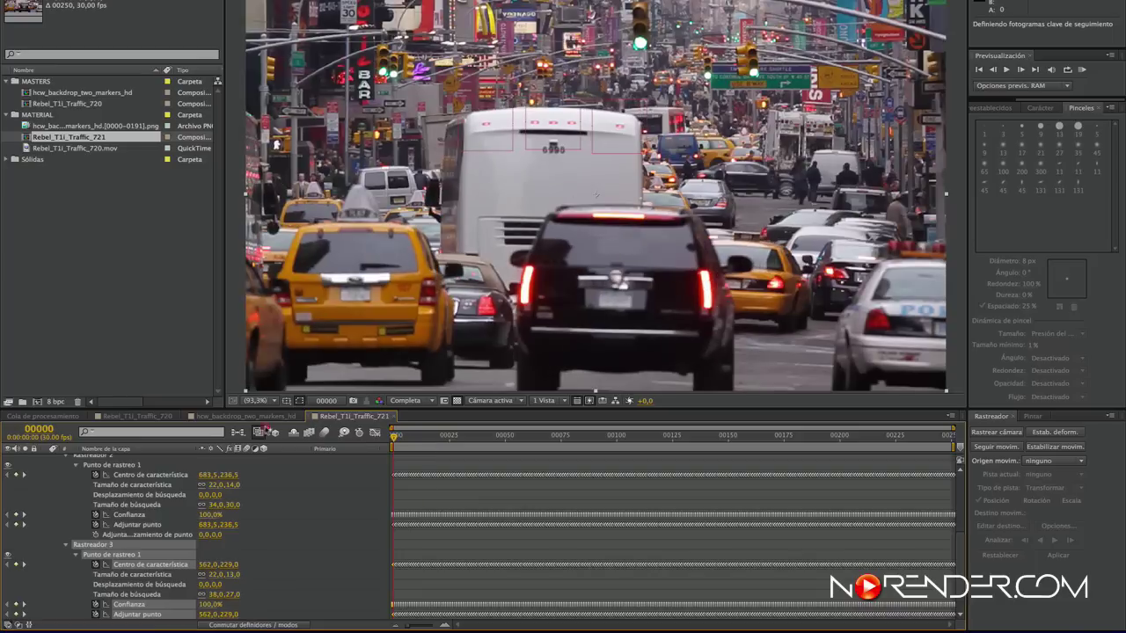
Step: Go back to the first frame and collapse the footage layer's three trackers in the timeline
{"action": "key", "text": "Home"}
{"action": "left_click", "coordinate": [259, 431]}
{"action": "scroll", "coordinate": [962, 486], "scroll_direction": "up", "scroll_amount": 5}
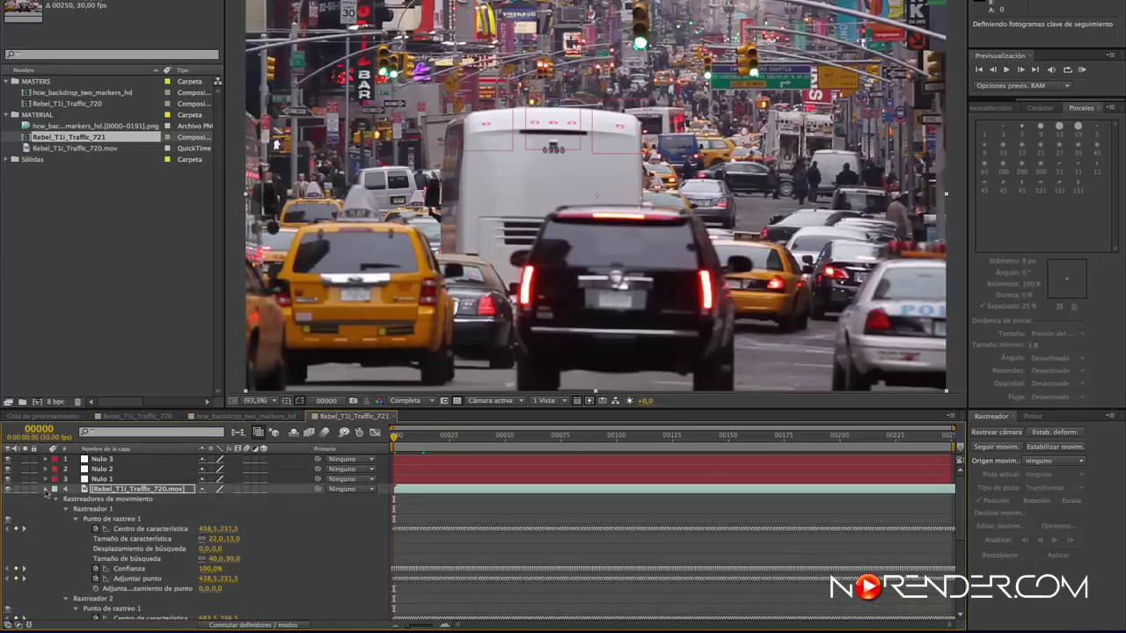
{"action": "left_click", "coordinate": [45, 490]}
Step: Select all three nulls and preview the composition to check that they follow the bus lights
{"action": "right_click", "coordinate": [118, 459]}
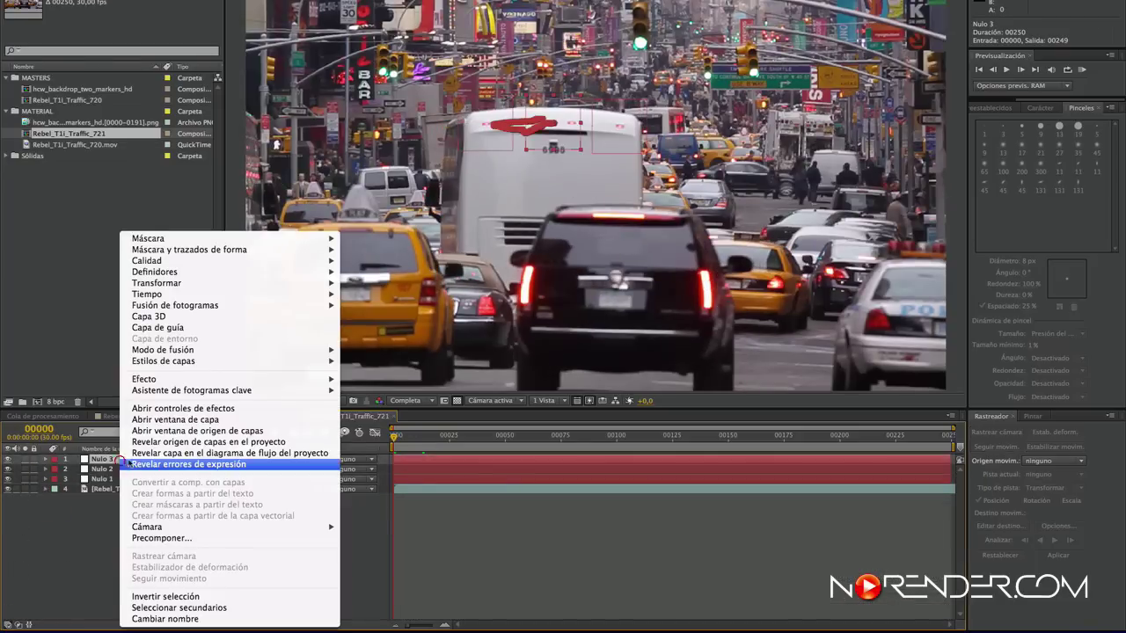
{"action": "left_click", "coordinate": [72, 536]}
{"action": "left_click", "coordinate": [102, 479]}
{"action": "left_click", "coordinate": [106, 459], "text": "shift"}
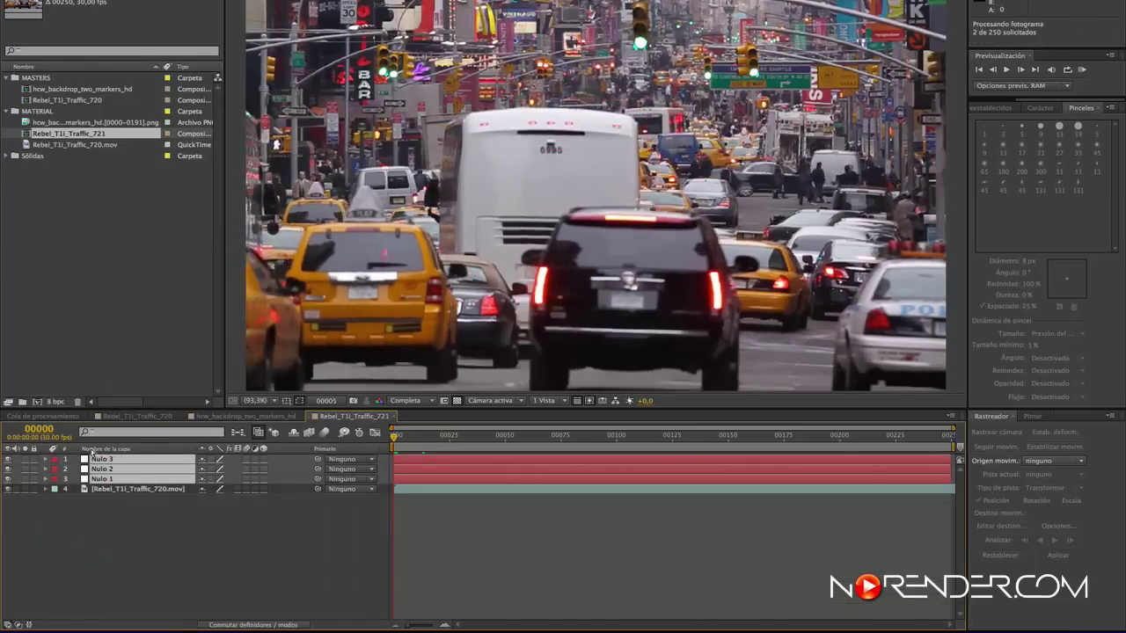
{"action": "left_click", "coordinate": [150, 535]}
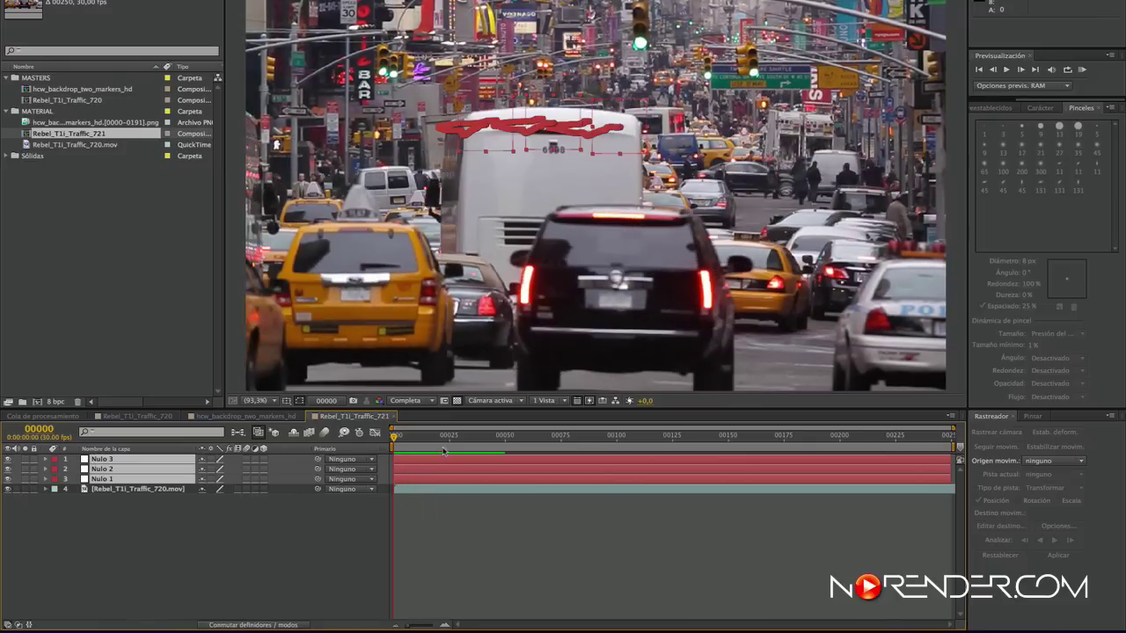
{"action": "left_click_drag", "start_coordinate": [443, 451], "coordinate": [703, 460]}
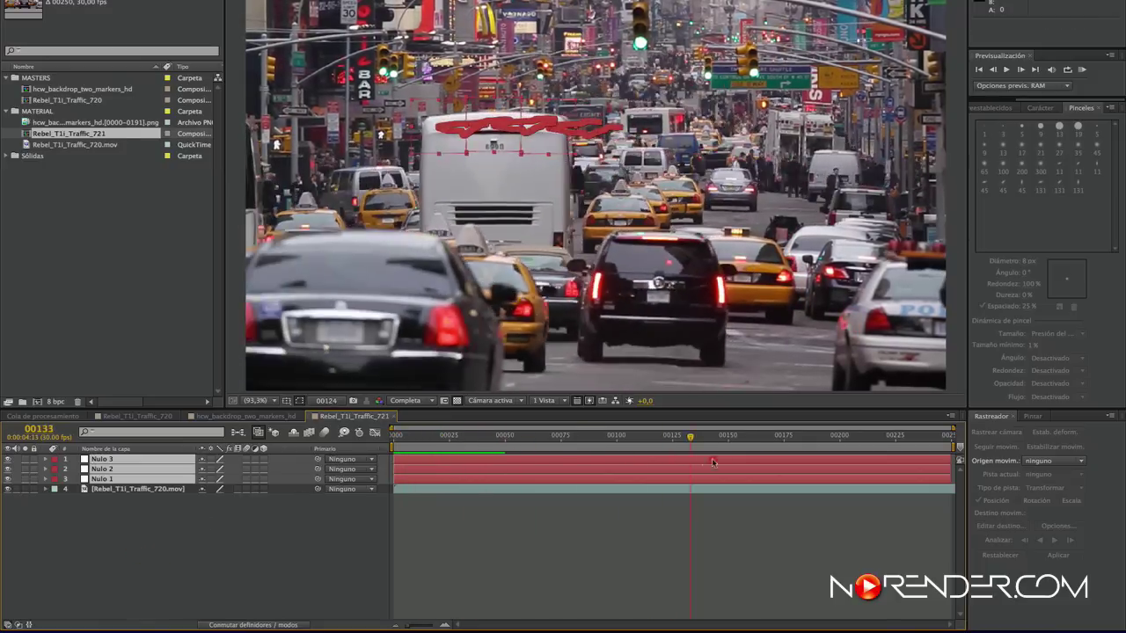
{"action": "key", "text": "space"}
{"action": "left_click", "coordinate": [51, 559]}
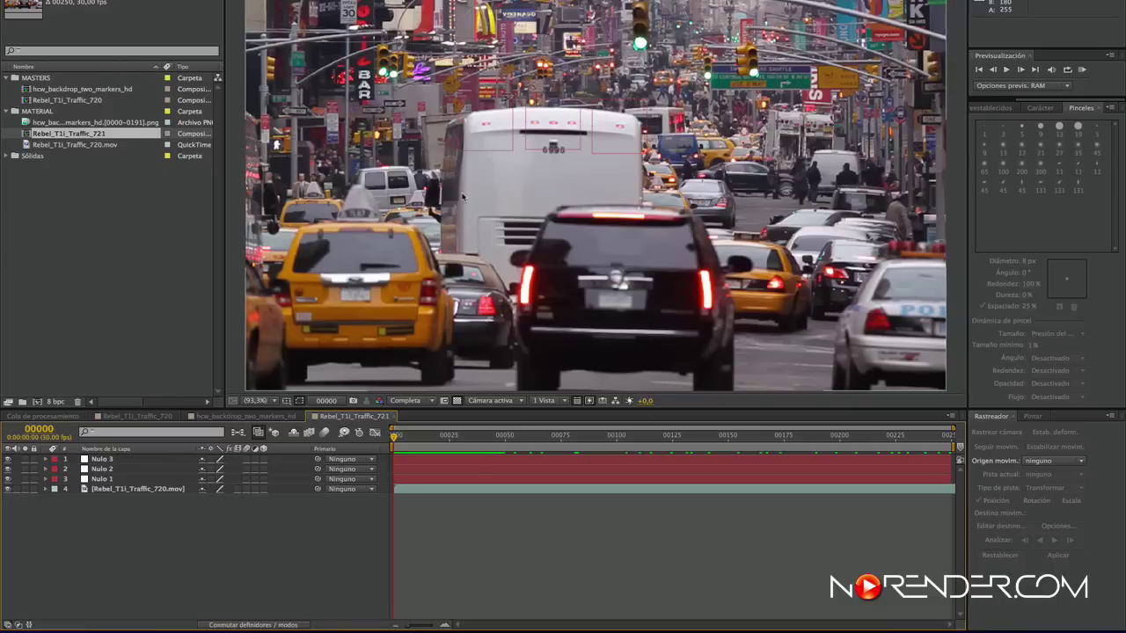
Step: Open the Rebel_T1i_Traffic_720.mov layer in its own viewer and set its view to ninguno to hide the track points
{"action": "left_click", "coordinate": [127, 489]}
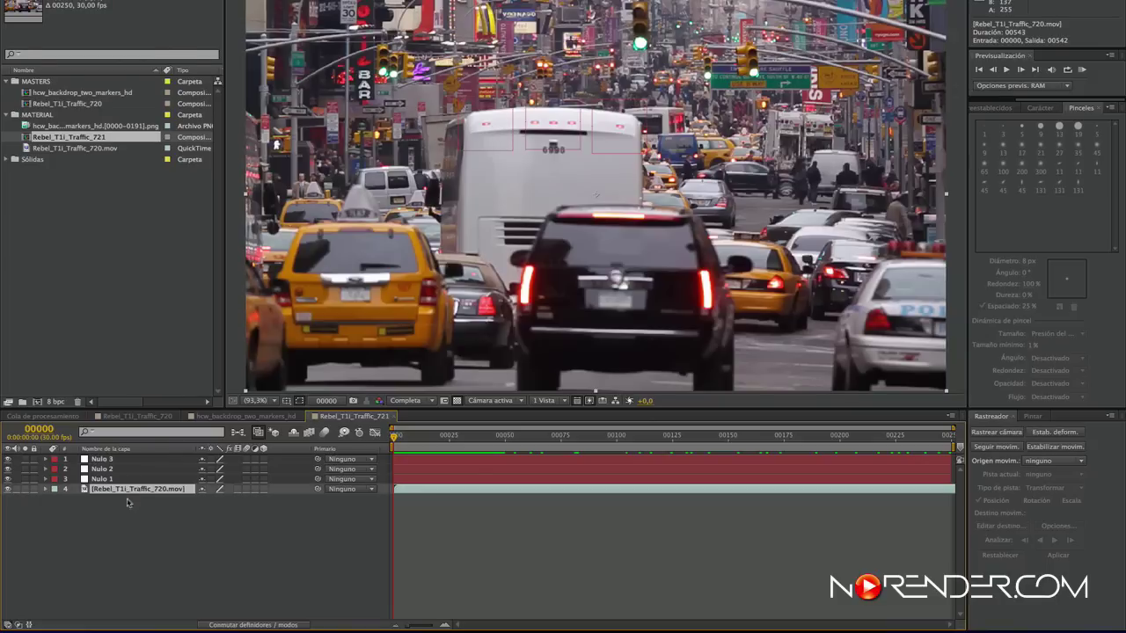
{"action": "double_click", "coordinate": [137, 489]}
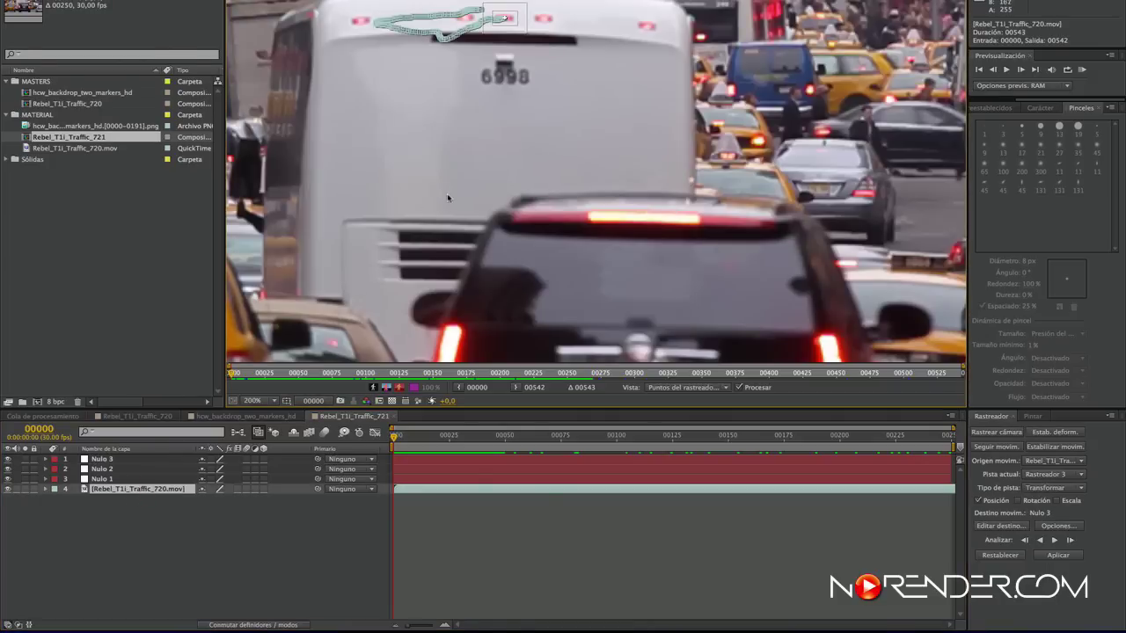
{"action": "left_click_drag", "start_coordinate": [449, 154], "coordinate": [510, 244]}
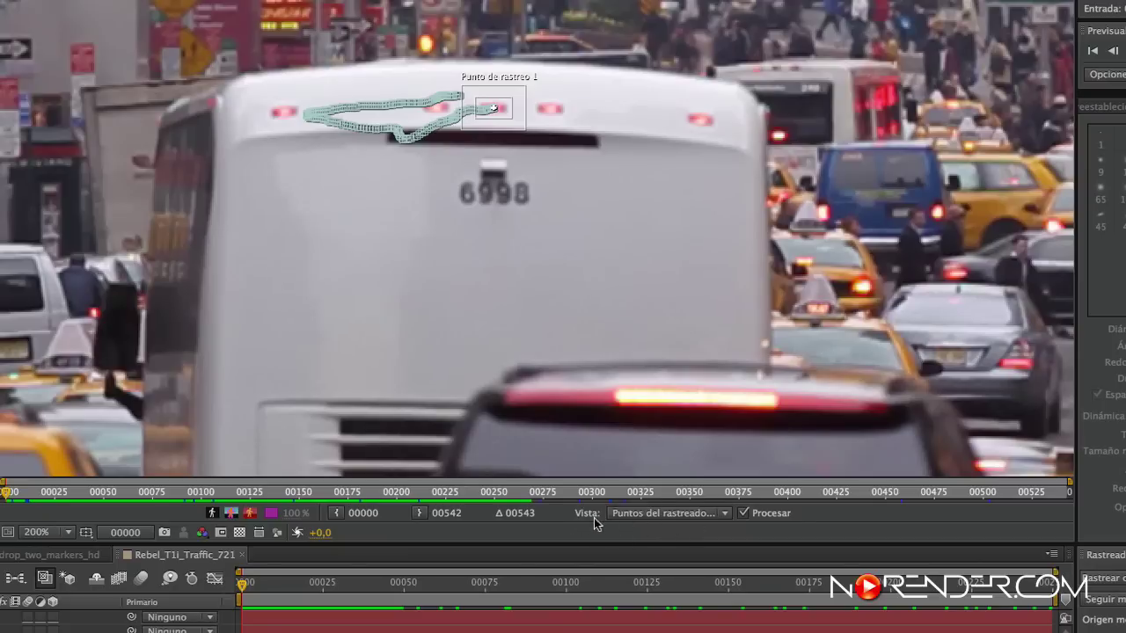
{"action": "left_click", "coordinate": [652, 513]}
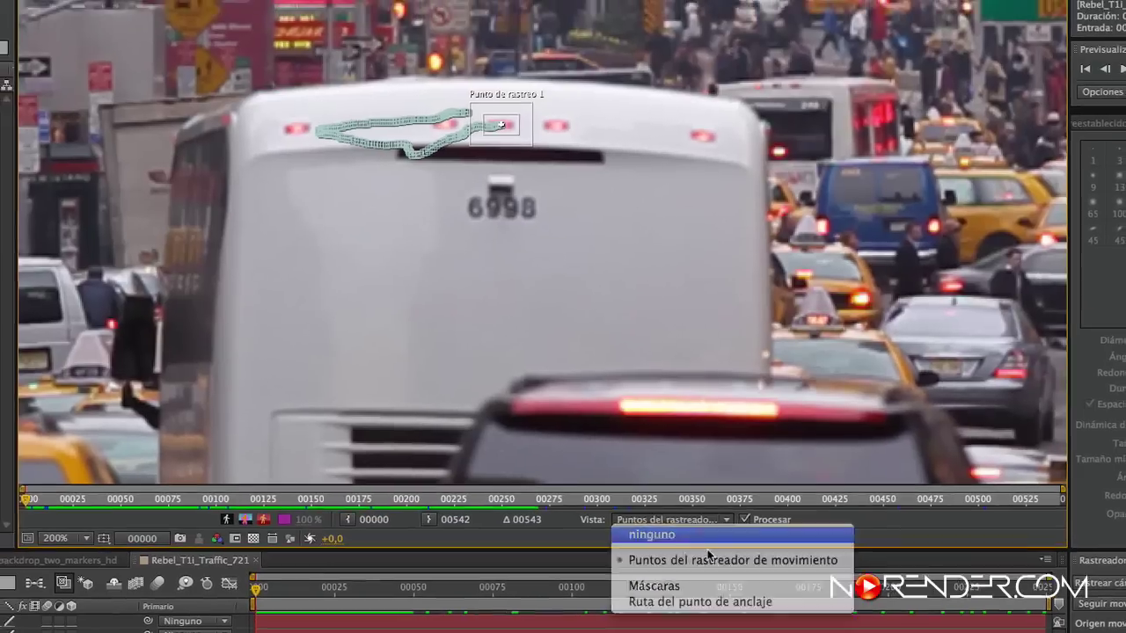
{"action": "left_click", "coordinate": [706, 530]}
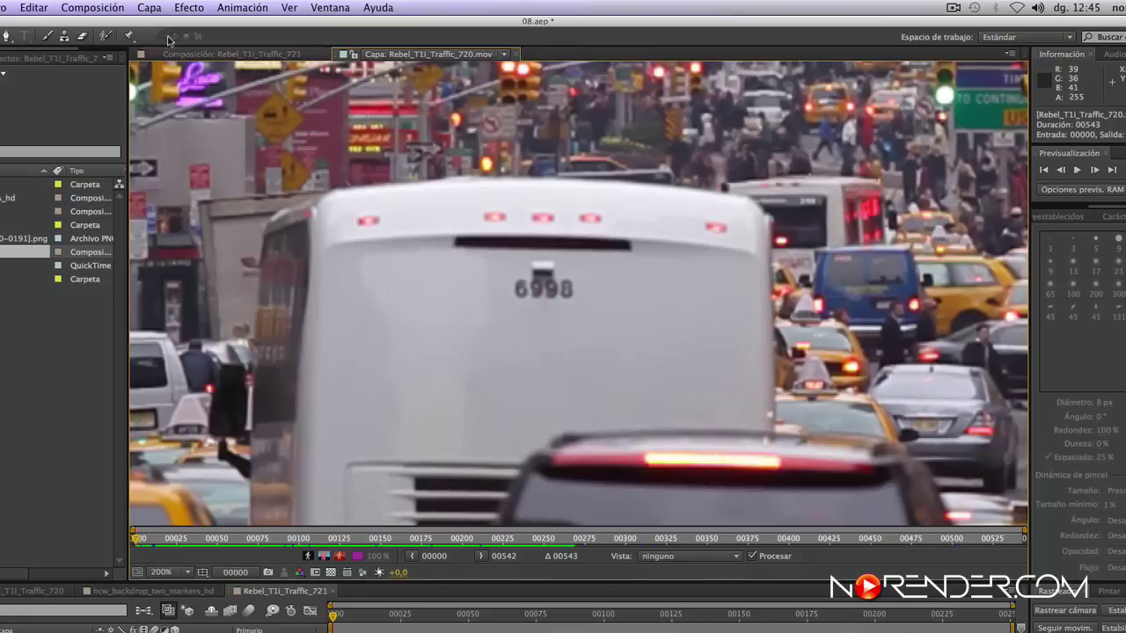
Step: Activate the Clone Stamp tool and configure its paint options: Normal mode, RGB channels and Constante duration
{"action": "left_click", "coordinate": [65, 37]}
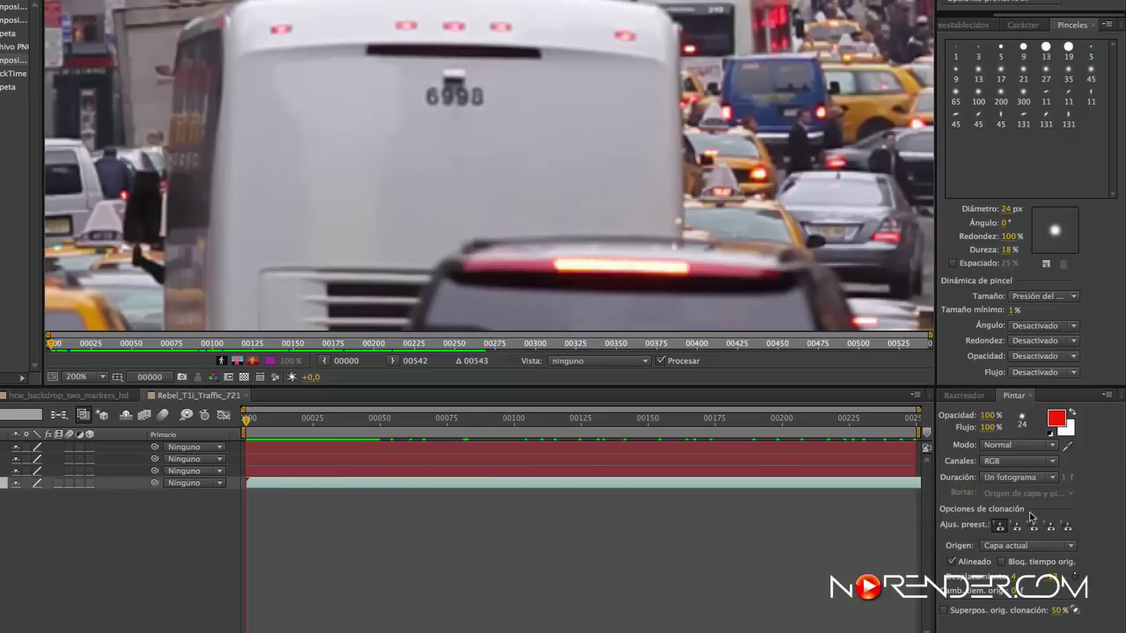
{"action": "left_click", "coordinate": [1016, 447]}
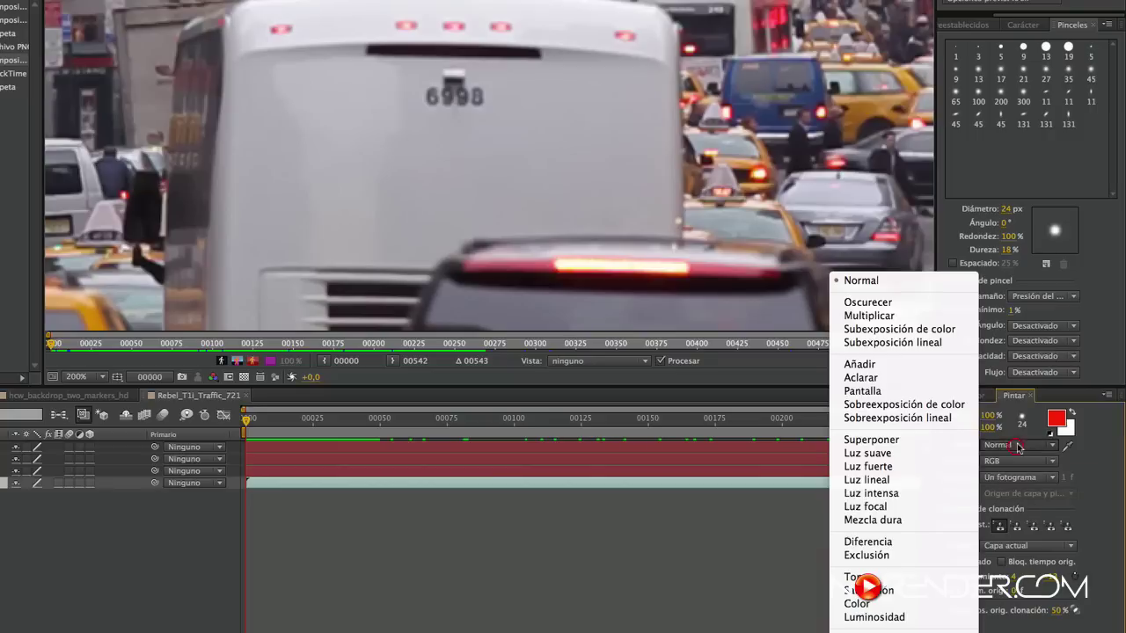
{"action": "left_click", "coordinate": [924, 282]}
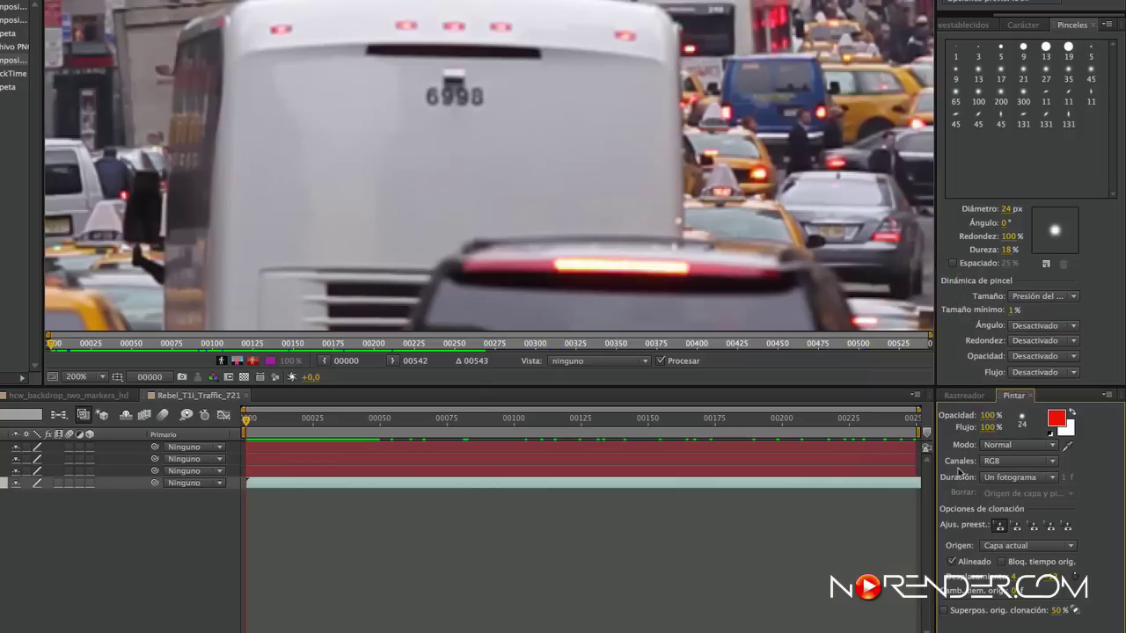
{"action": "left_click", "coordinate": [1025, 469]}
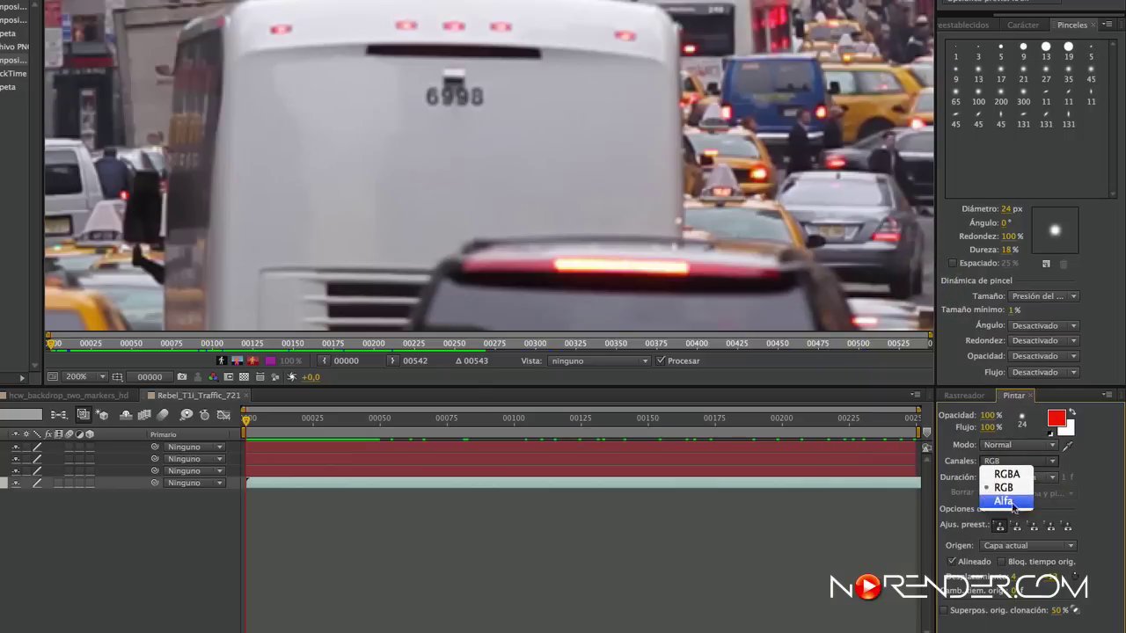
{"action": "left_click", "coordinate": [1027, 489]}
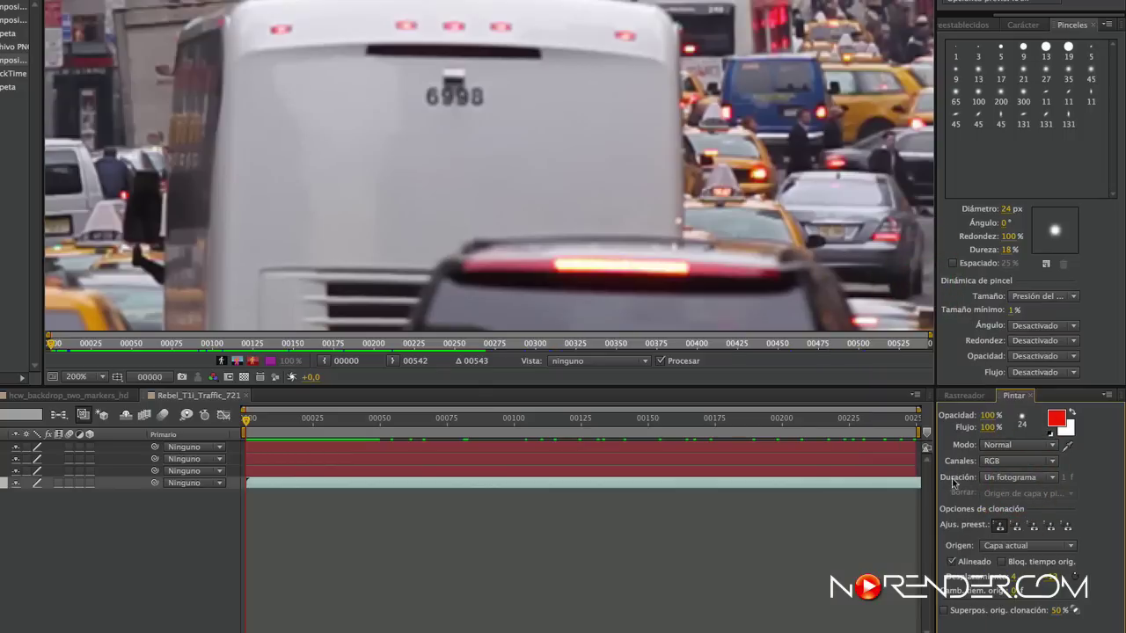
{"action": "left_click", "coordinate": [1027, 479]}
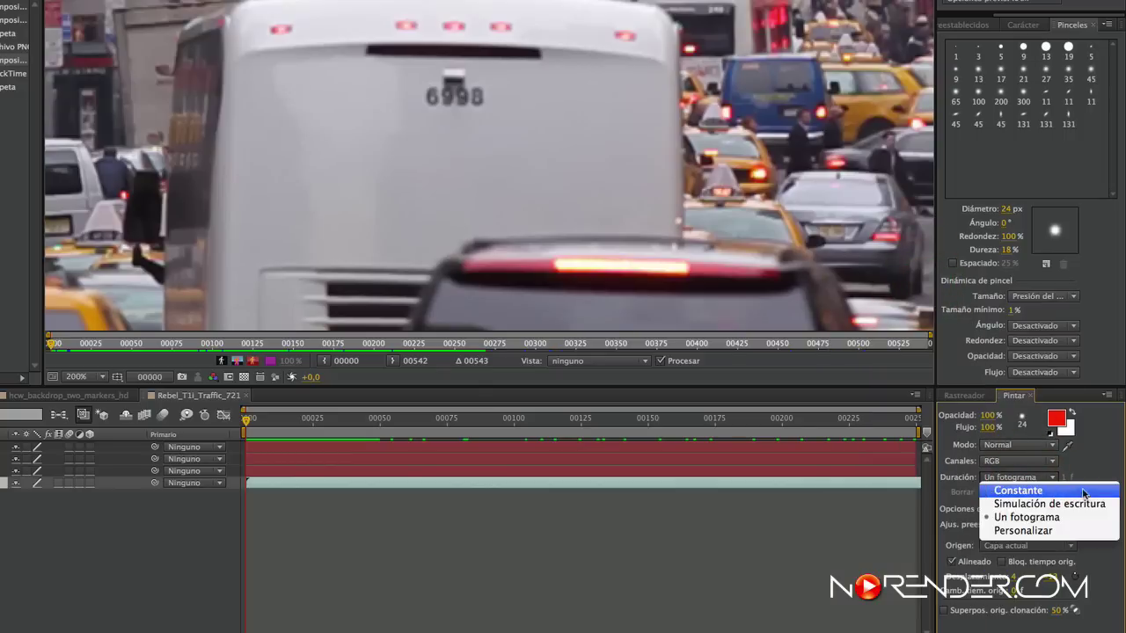
{"action": "left_click", "coordinate": [1054, 490]}
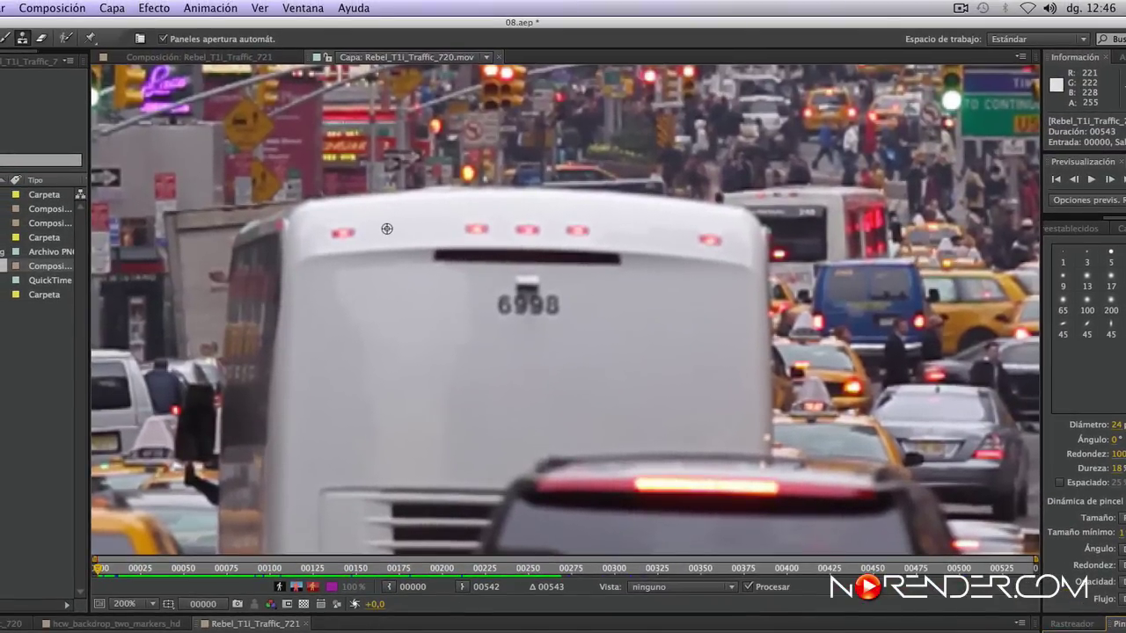
Step: Sample clean white bodywork beside the bus's leftmost rear roof light and clone it over that light
{"action": "left_click", "coordinate": [388, 228], "text": "alt"}
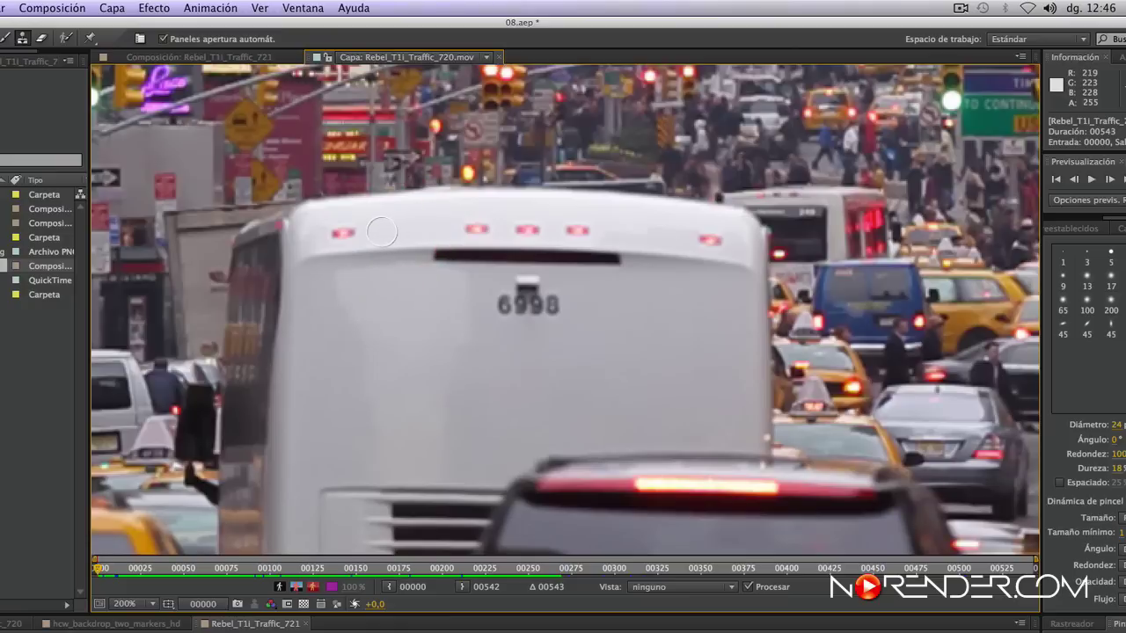
{"action": "left_click", "coordinate": [345, 231]}
{"action": "mouse_move", "coordinate": [345, 232]}
{"action": "left_mouse_down"}
{"action": "mouse_move", "coordinate": [336, 227]}
{"action": "mouse_move", "coordinate": [353, 232]}
{"action": "left_mouse_up"}
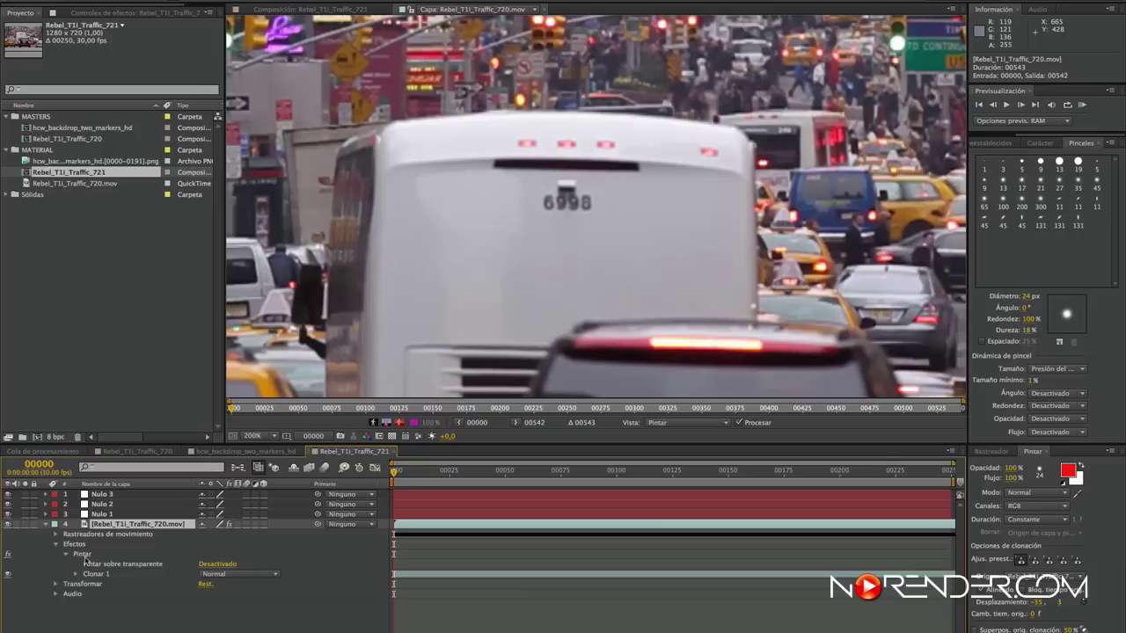
Step: Expand the Clonar 1 stroke under the footage layer's Pintar effect, revealing its stroke options and transform properties
{"action": "left_click", "coordinate": [84, 555]}
{"action": "left_click", "coordinate": [102, 575]}
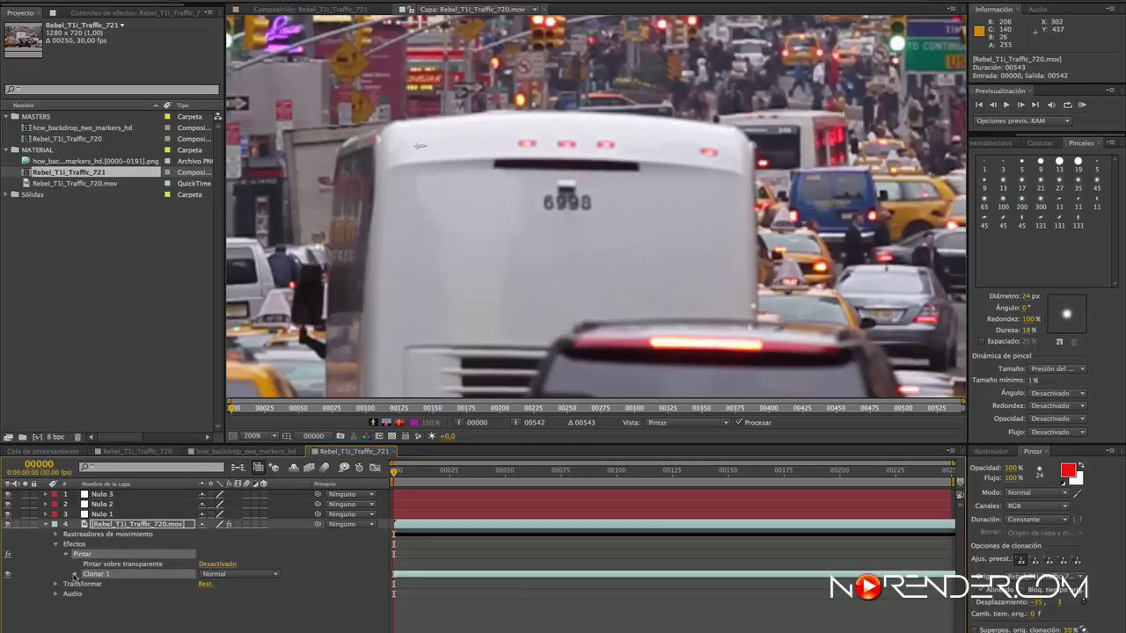
{"action": "left_click", "coordinate": [76, 574]}
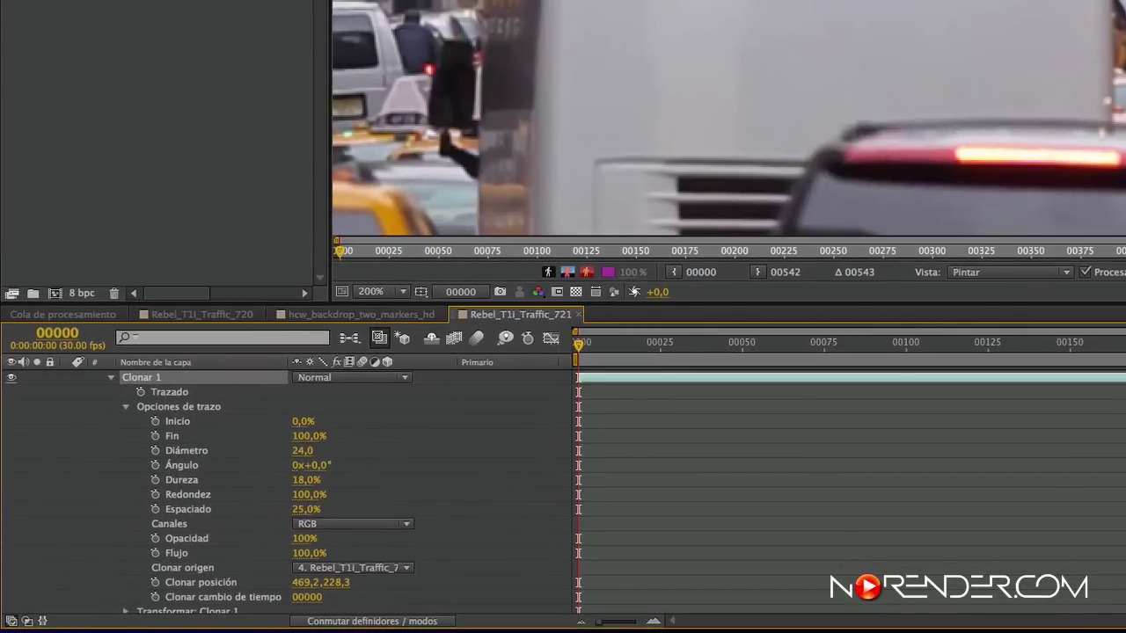
{"action": "scroll", "coordinate": [281, 493], "scroll_direction": "down", "scroll_amount": 2}
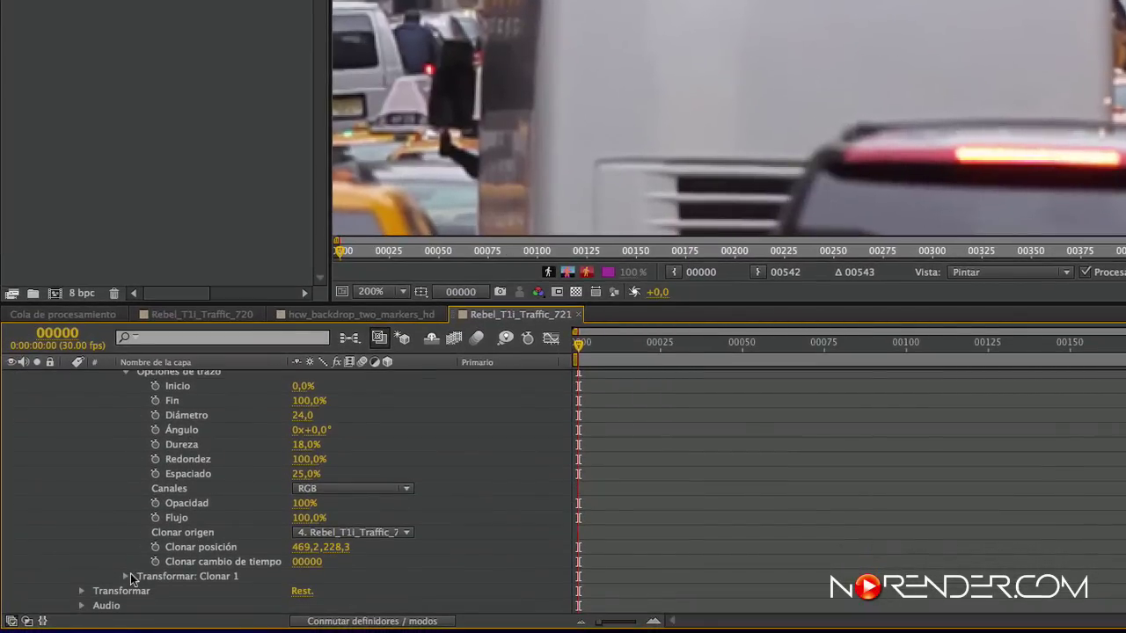
{"action": "left_click", "coordinate": [127, 577]}
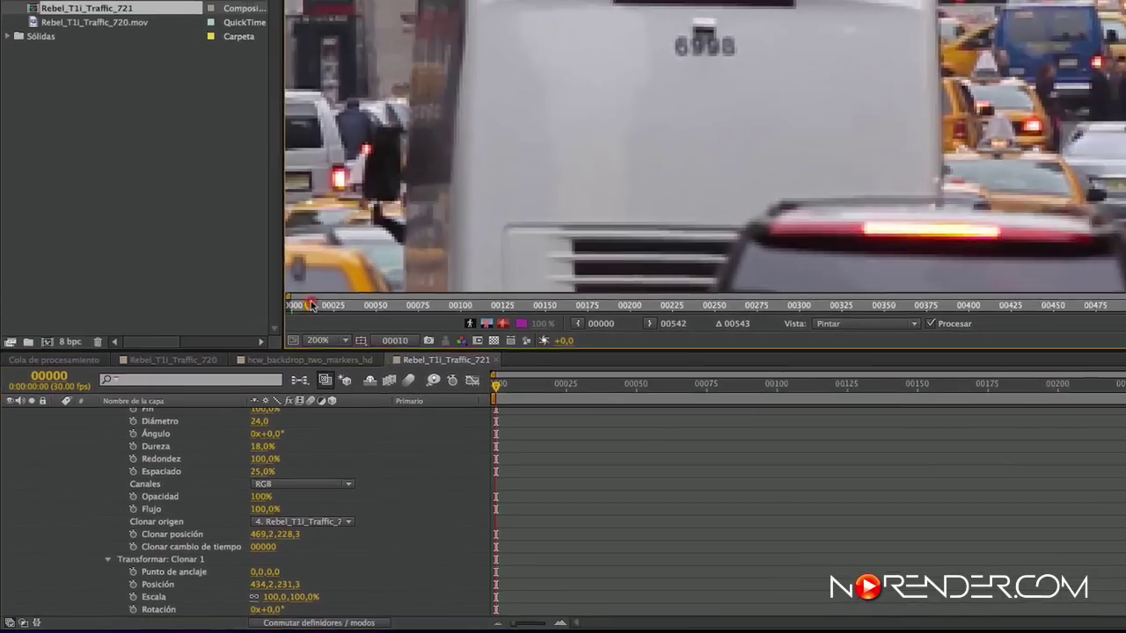
Step: Scrub through the footage to check how the unanimated clone stroke sits against the moving bus, and return to the first frame
{"action": "left_click", "coordinate": [412, 251]}
{"action": "left_click_drag", "start_coordinate": [319, 340], "coordinate": [635, 374]}
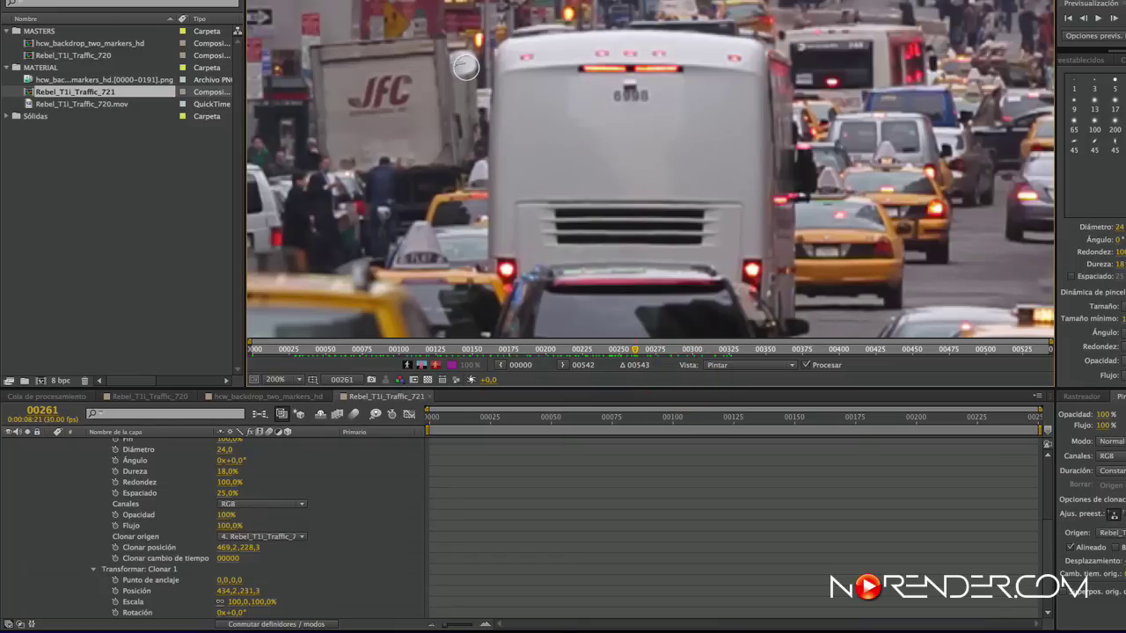
{"action": "left_click_drag", "start_coordinate": [635, 352], "coordinate": [176, 371]}
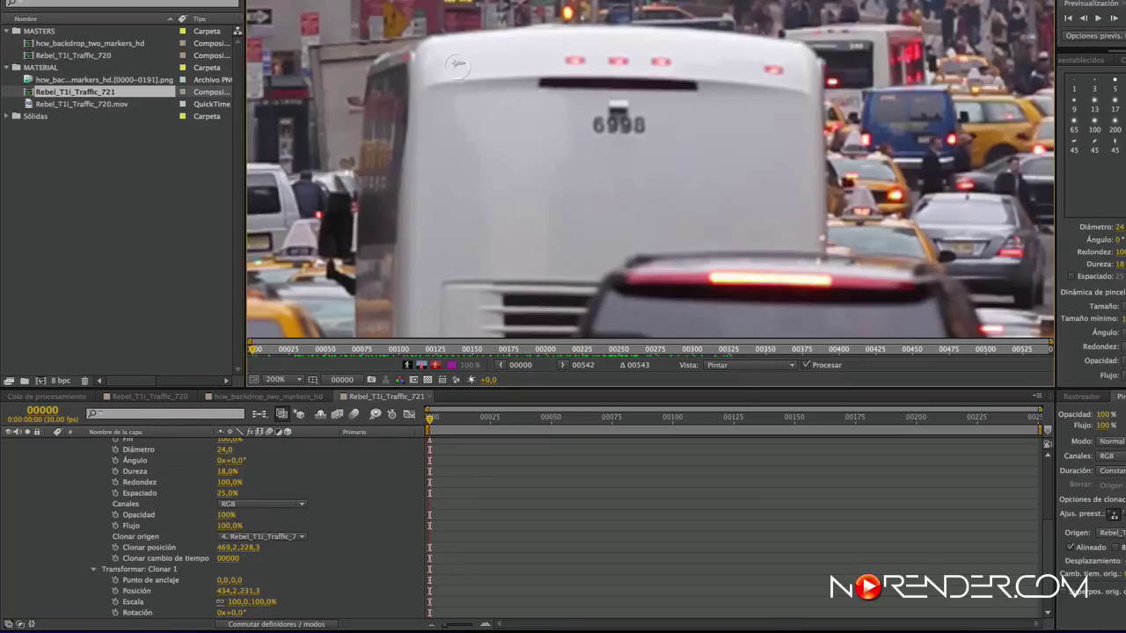
Step: Enlarge the timeline area and copy Nulo 1's Posición keyframes onto the Posición property of the Clonar 1 stroke
{"action": "left_click", "coordinate": [1049, 481]}
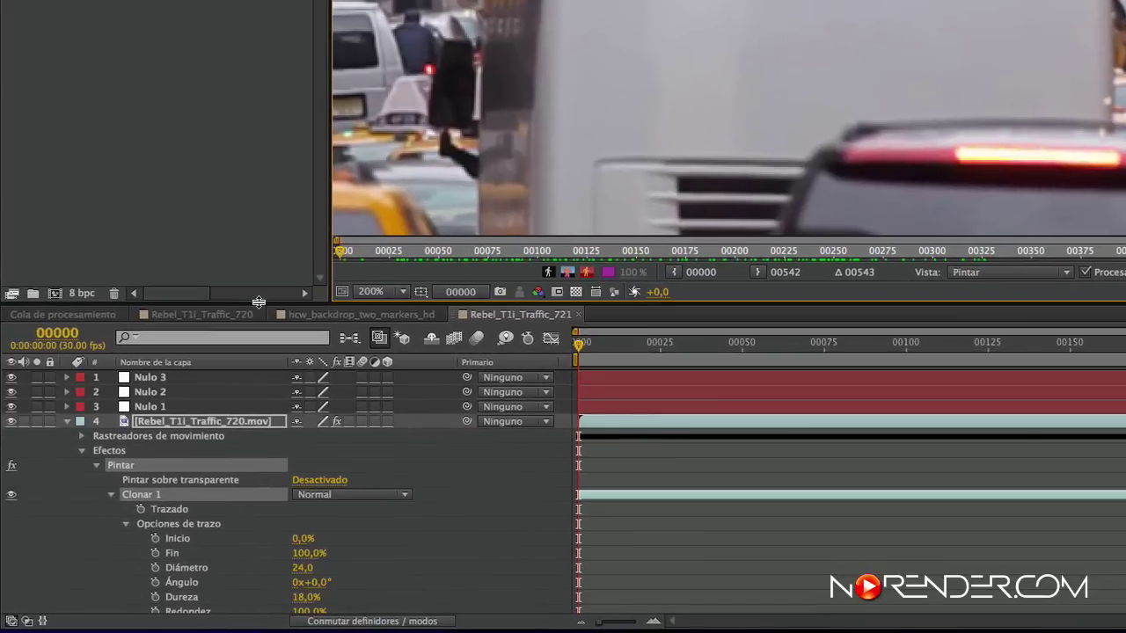
{"action": "left_click_drag", "start_coordinate": [258, 302], "coordinate": [278, 111]}
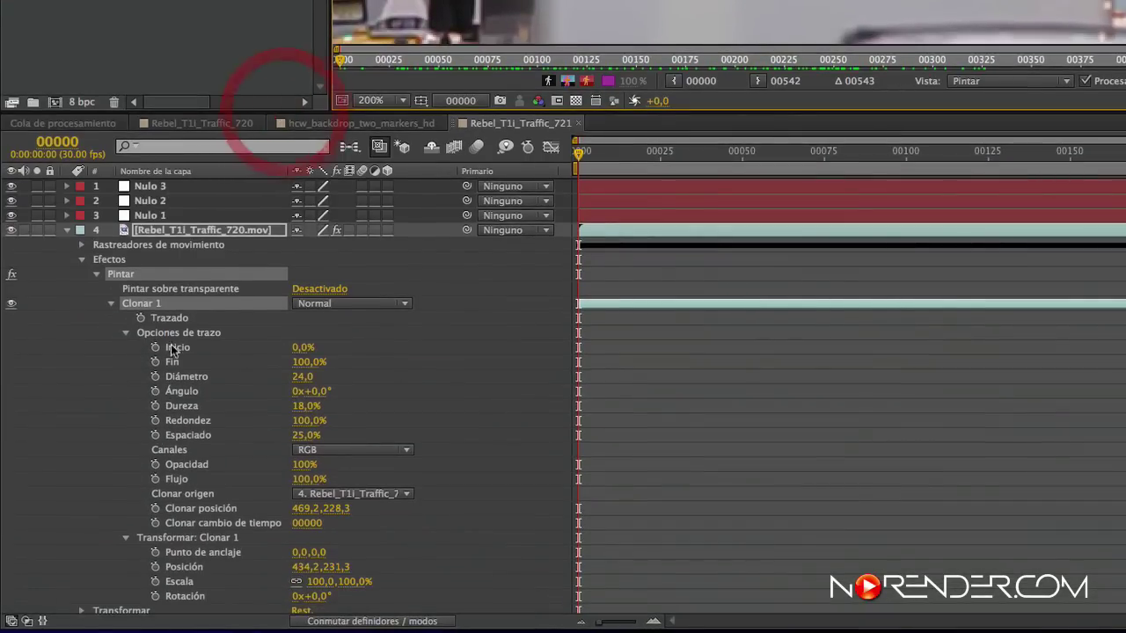
{"action": "left_click", "coordinate": [148, 215]}
{"action": "left_click", "coordinate": [68, 215]}
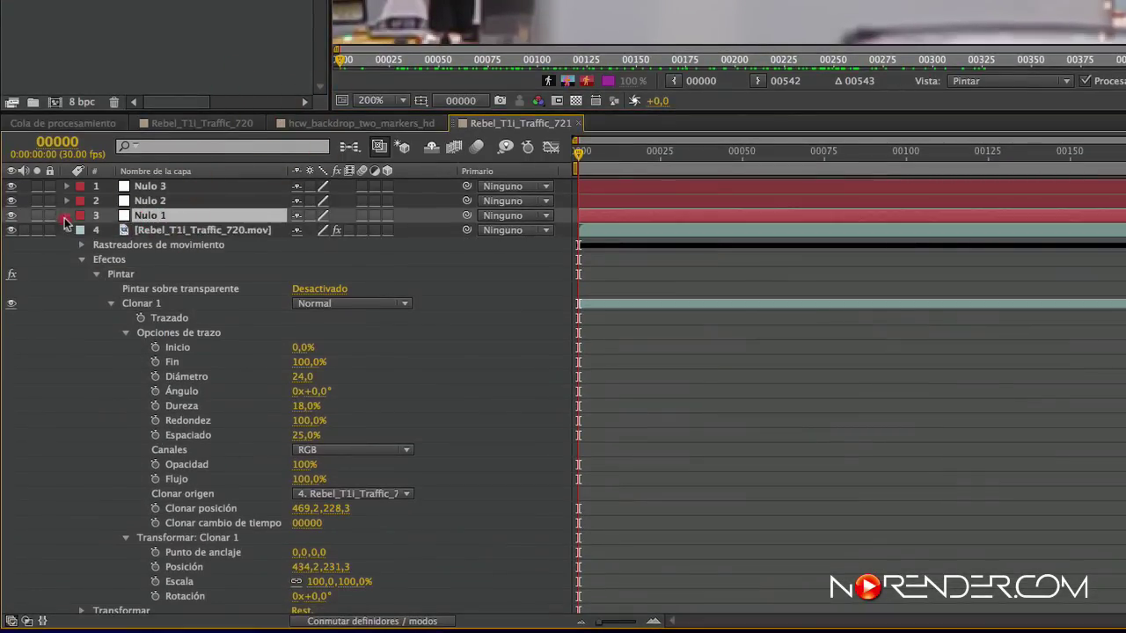
{"action": "left_click", "coordinate": [160, 262]}
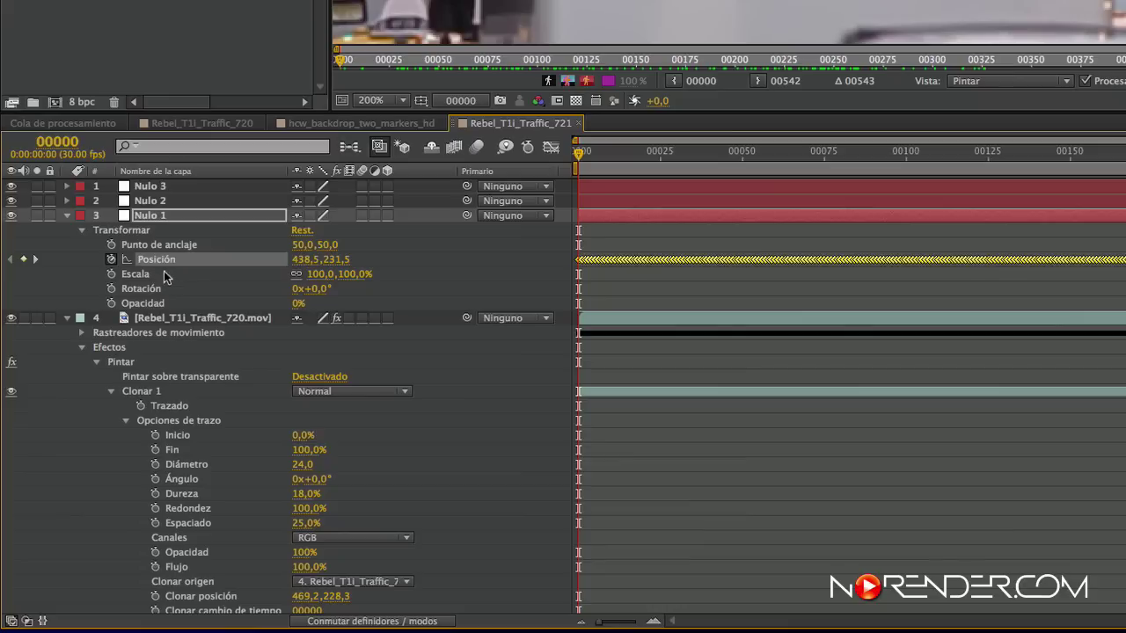
{"action": "left_click", "coordinate": [66, 215]}
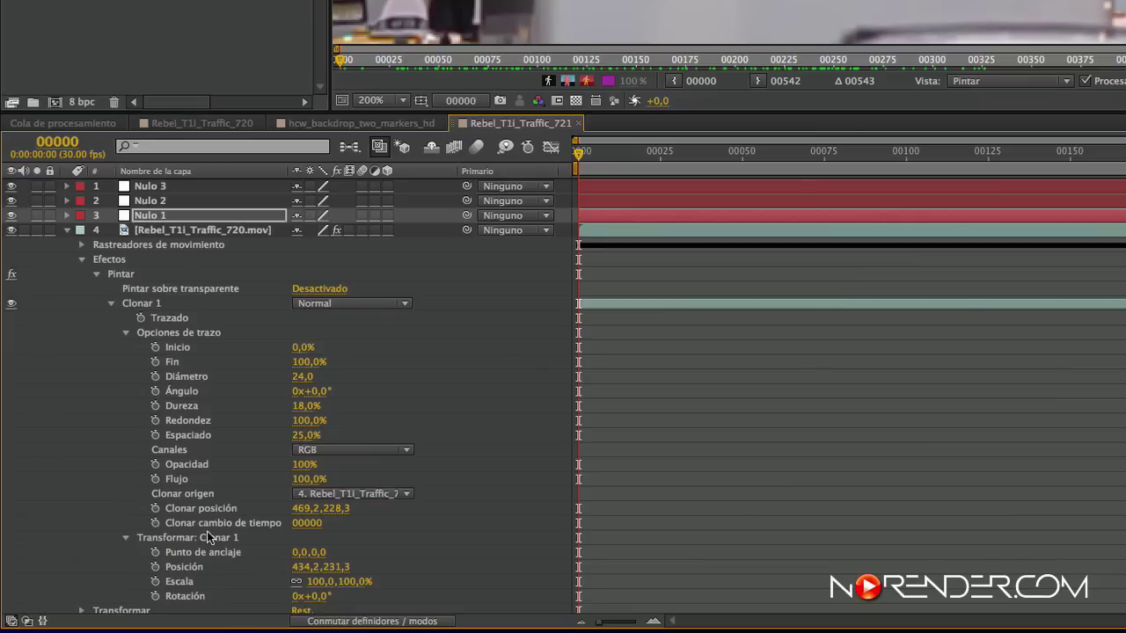
{"action": "left_click", "coordinate": [195, 569]}
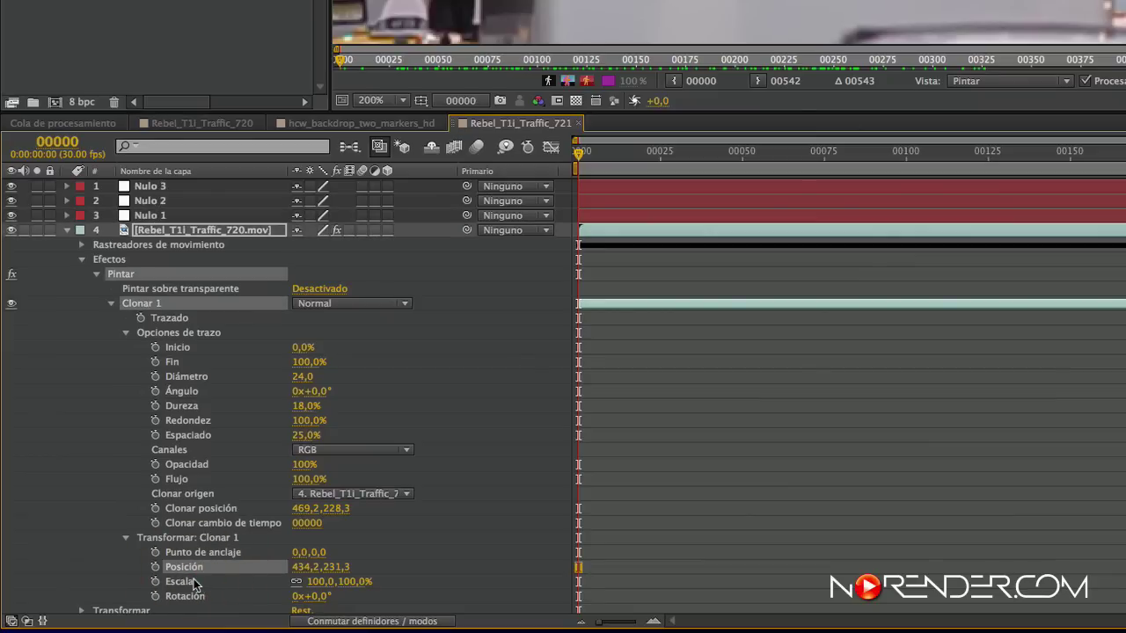
{"action": "key", "text": "super+v"}
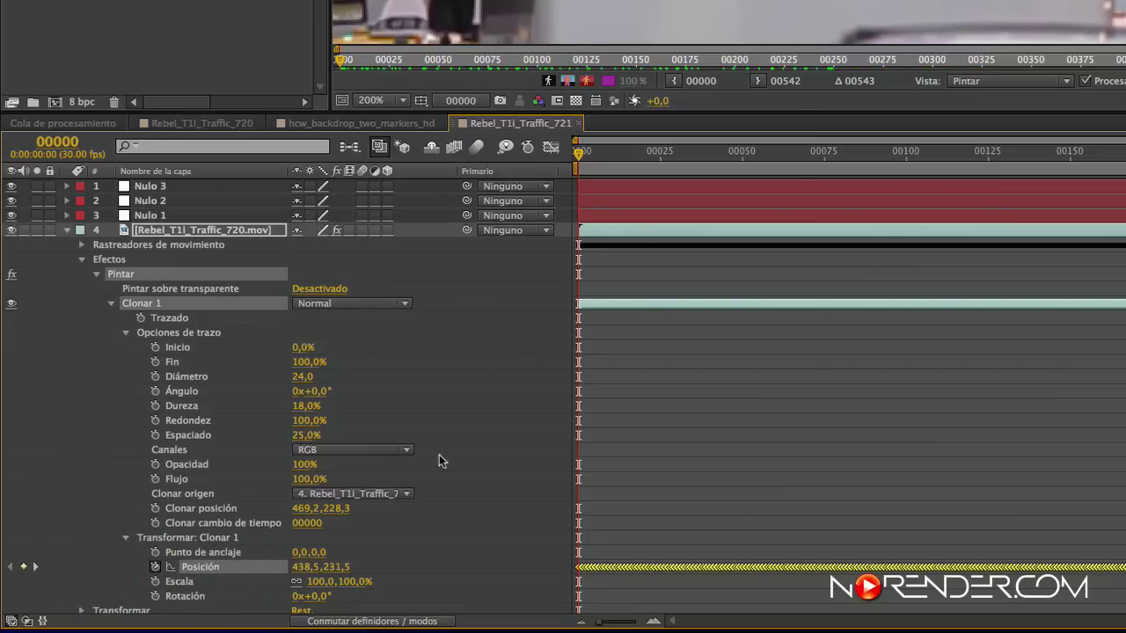
Step: Paste the same keyframes onto Clonar posición, and shift the first-frame X values to 461,5 for Clonar posición and 432,5 for Posición
{"action": "left_click", "coordinate": [209, 512]}
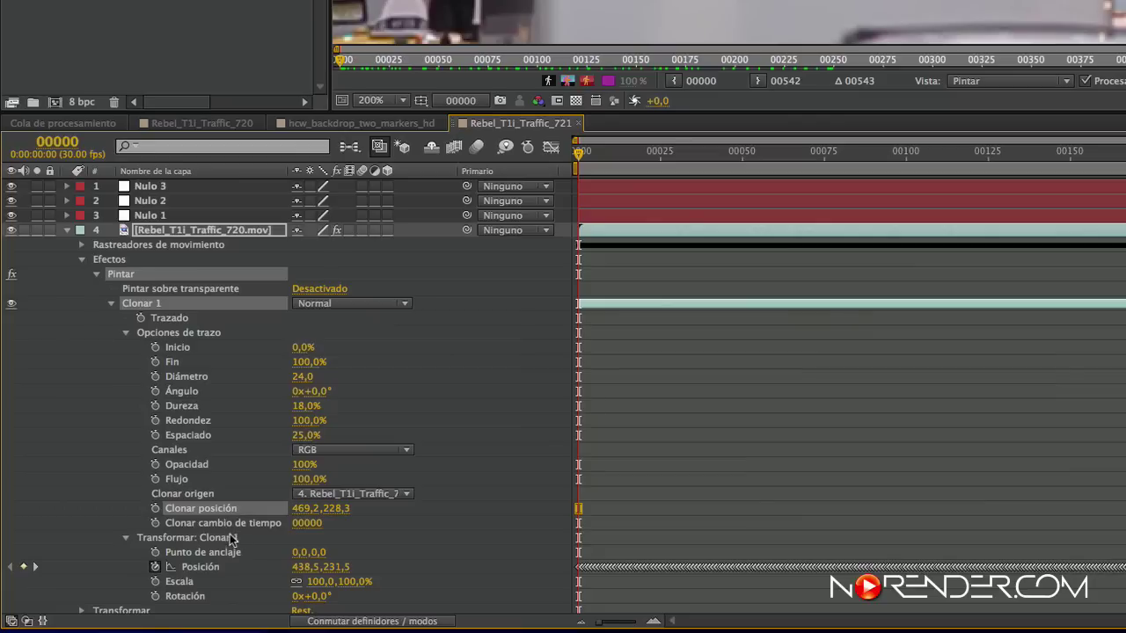
{"action": "key", "text": "ctrl+v"}
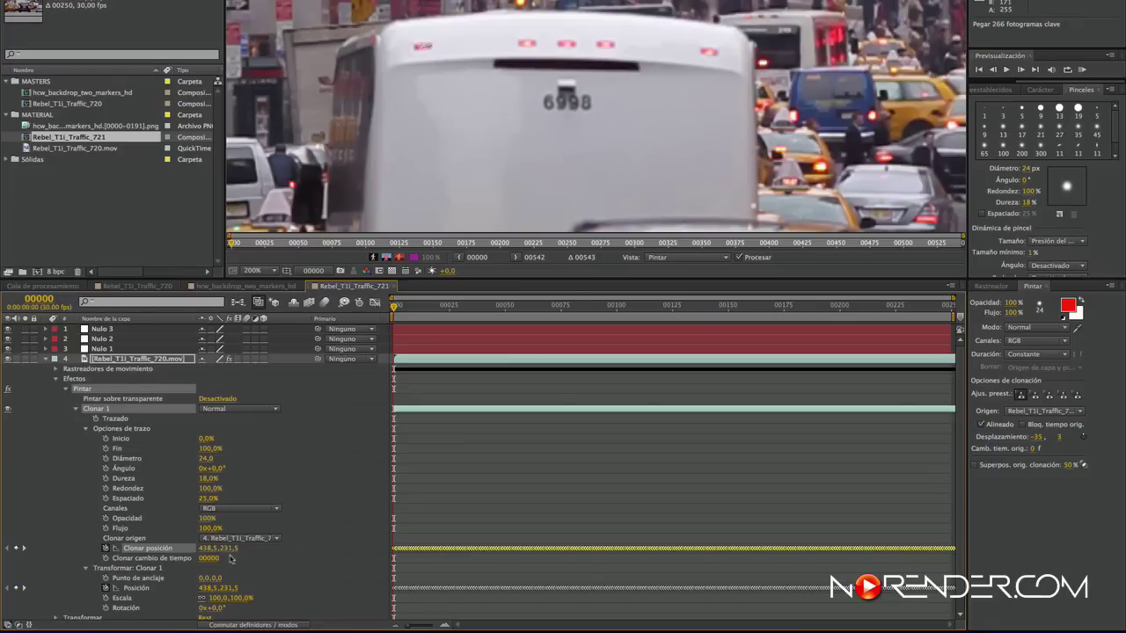
{"action": "mouse_move", "coordinate": [204, 545]}
{"action": "left_mouse_down"}
{"action": "mouse_move", "coordinate": [192, 548]}
{"action": "mouse_move", "coordinate": [205, 548]}
{"action": "left_mouse_up"}
{"action": "left_click_drag", "start_coordinate": [227, 546], "coordinate": [206, 548]}
Step: Check the stroke at frame 00249 and shift the Clonar posición keyframes vertically, to 505,0, 221,9 at that frame
{"action": "left_click_drag", "start_coordinate": [394, 306], "coordinate": [987, 369]}
{"action": "left_click", "coordinate": [756, 353]}
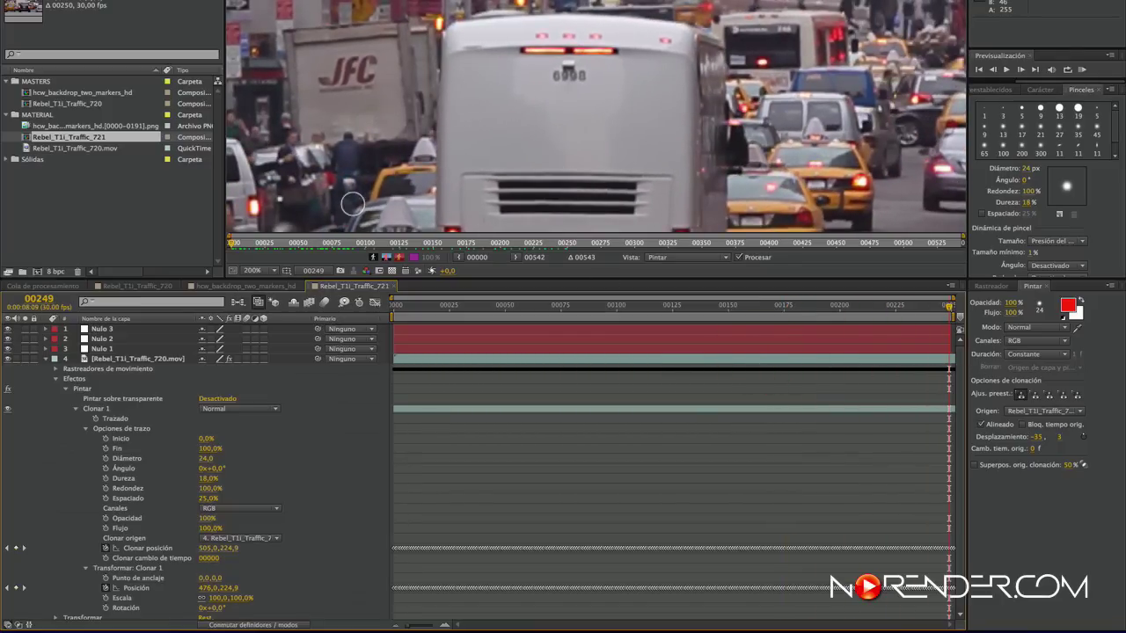
{"action": "left_click", "coordinate": [136, 588]}
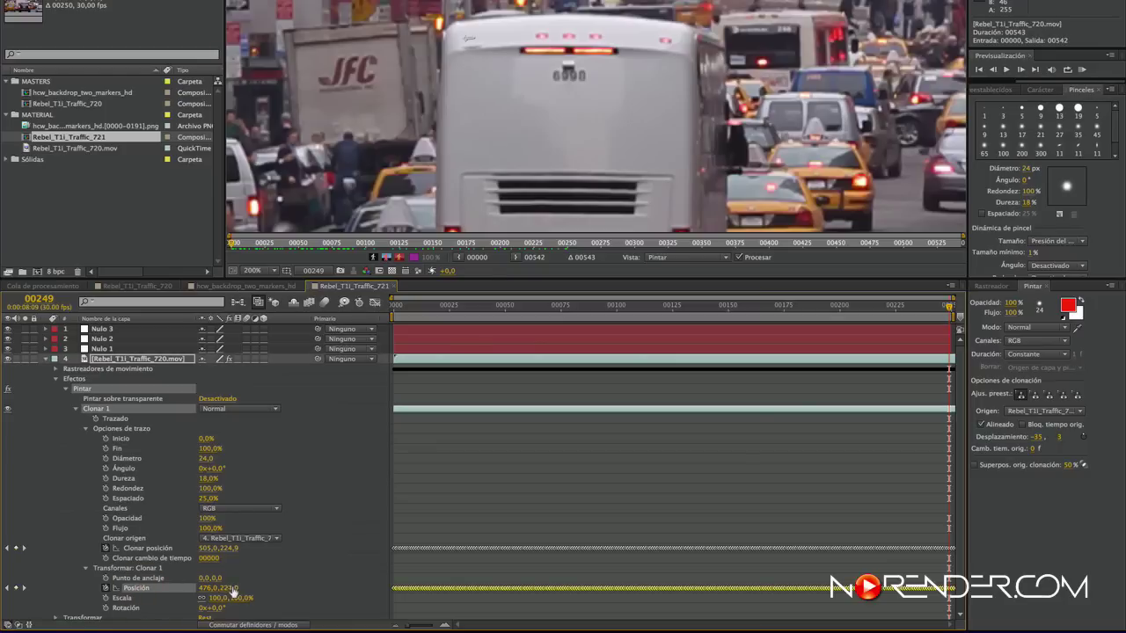
{"action": "left_click", "coordinate": [162, 548]}
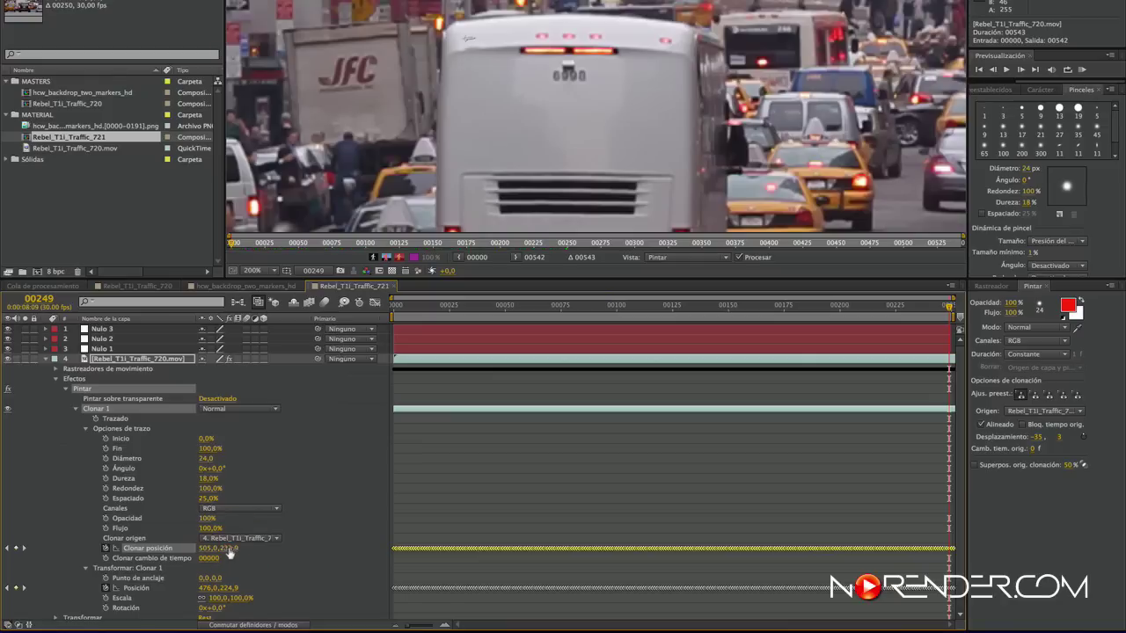
Step: Return to the first frame and start keyframing Clonar 1's Diámetro at 24,0 and Dureza at 18,0%
{"action": "left_click", "coordinate": [58, 505]}
{"action": "key", "text": "Home"}
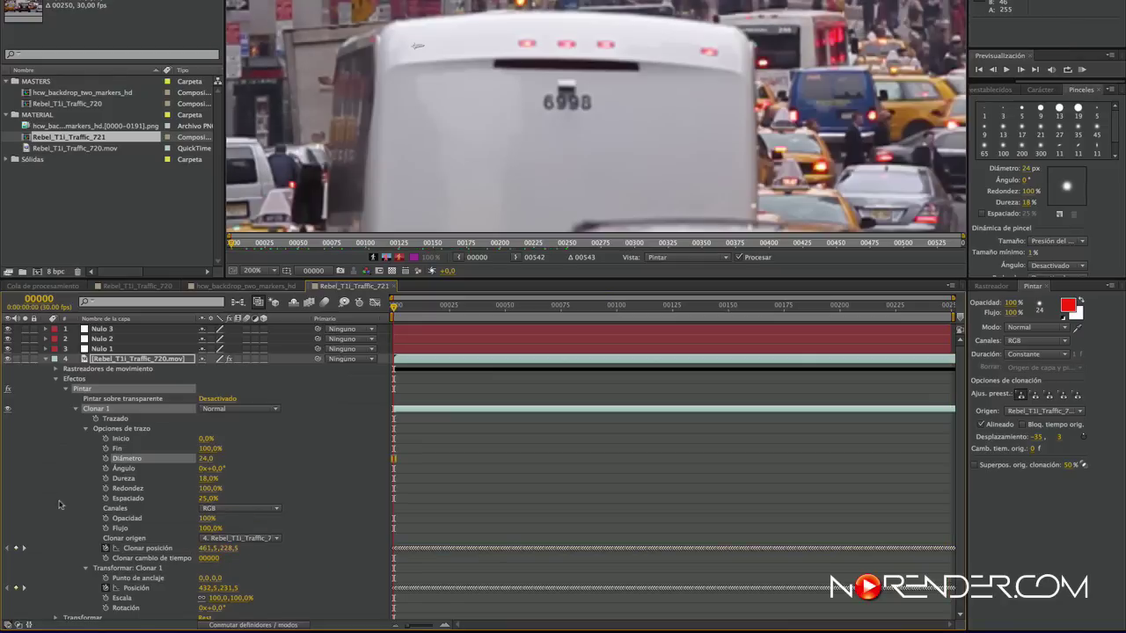
{"action": "left_click", "coordinate": [104, 459]}
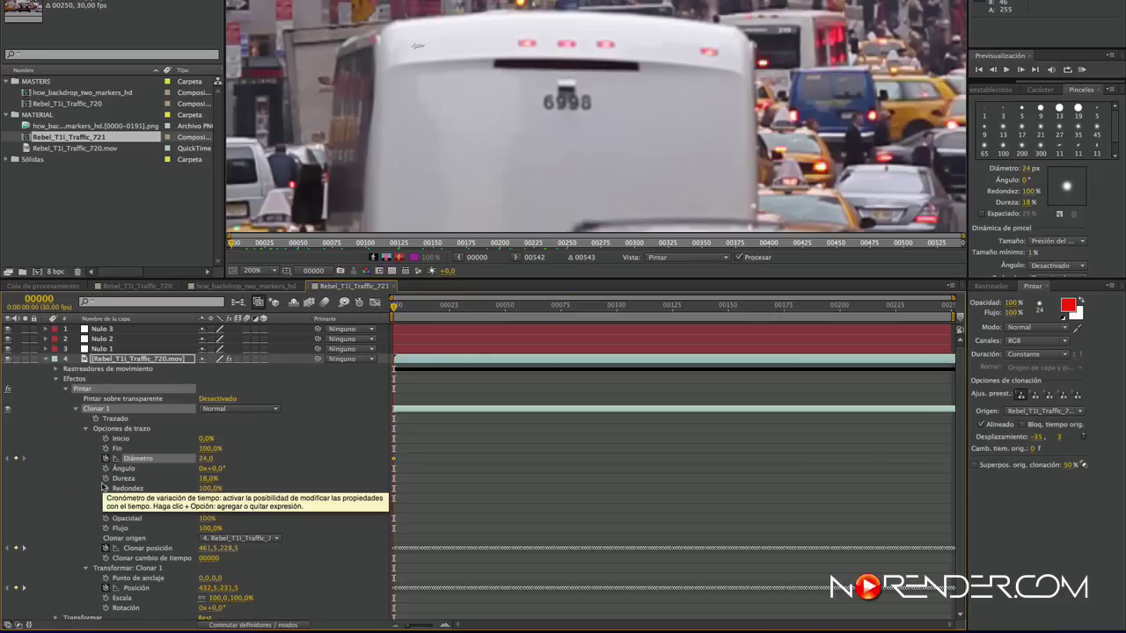
{"action": "left_click", "coordinate": [105, 479]}
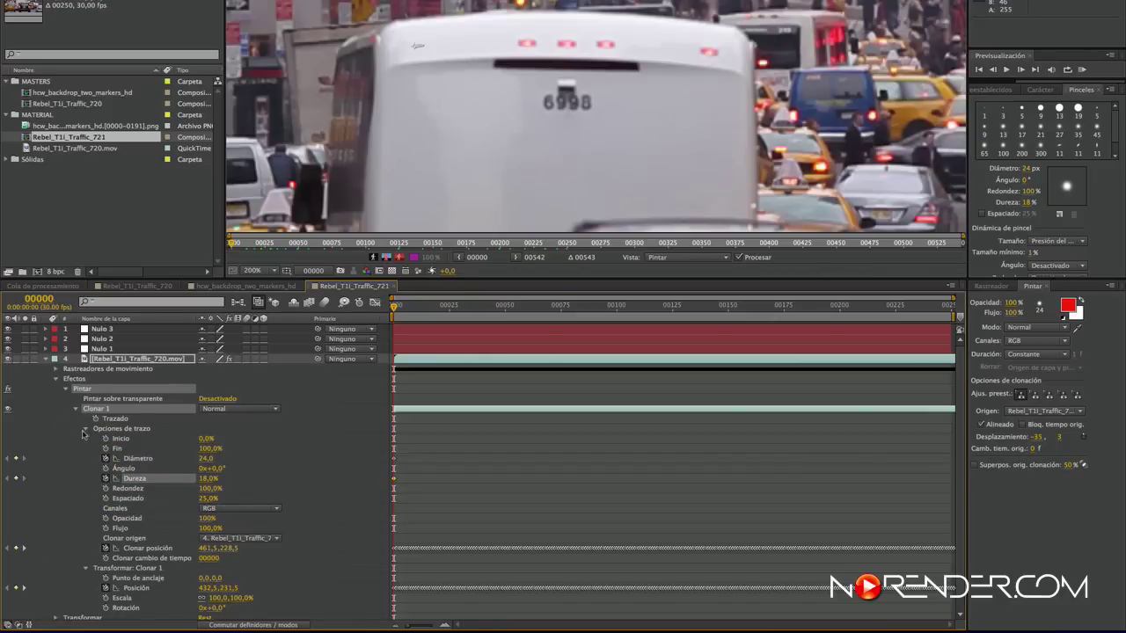
Step: Adjust Clonar 1's Diámetro at frame 00249 to add a second keyframe for the shrinking bus light
{"action": "left_click_drag", "start_coordinate": [407, 306], "coordinate": [949, 306]}
{"action": "left_click", "coordinate": [1040, 307]}
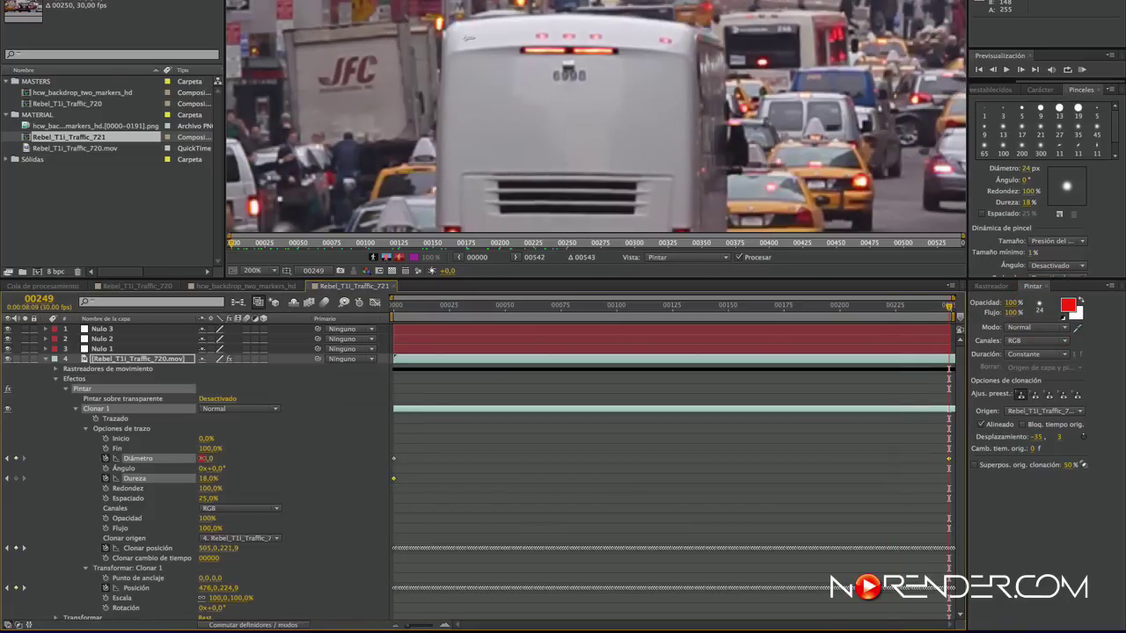
{"action": "left_click_drag", "start_coordinate": [204, 458], "coordinate": [206, 461]}
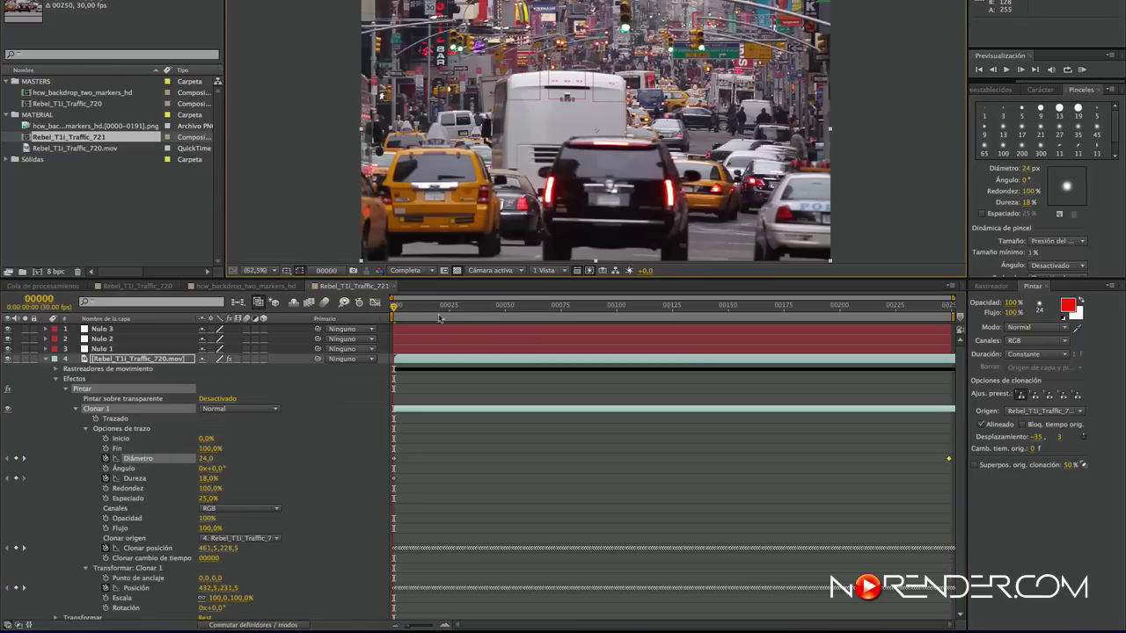
Step: Preview the retouched Rebel_T1i_Traffic_721 composition and reopen the Rebel_T1i_Traffic_720.mov layer in its own viewer
{"action": "key", "text": "space"}
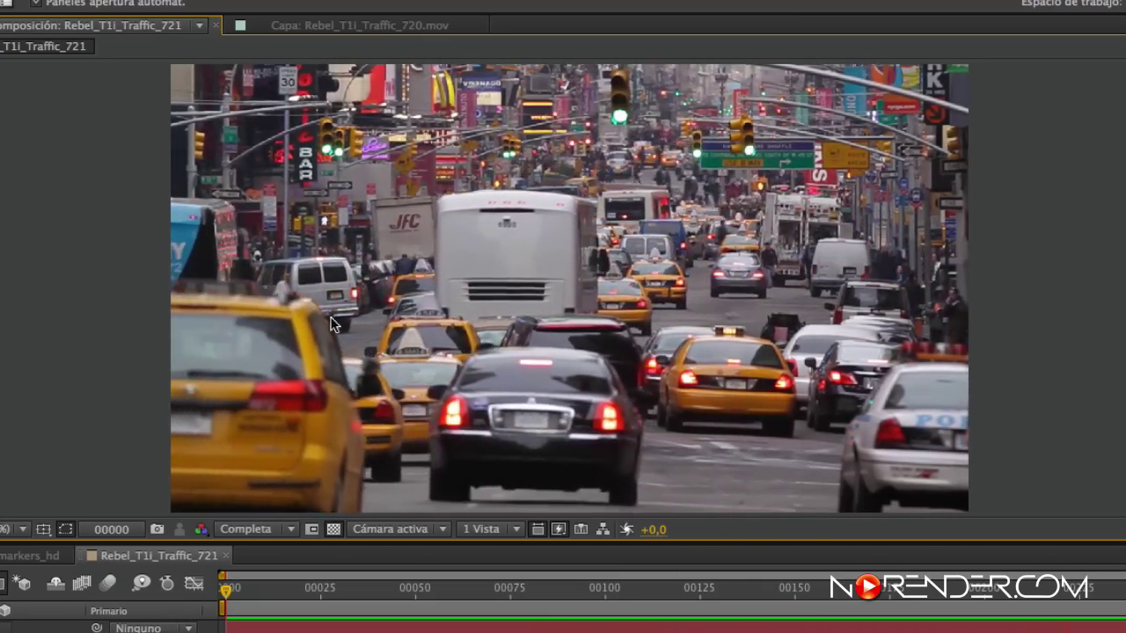
{"action": "left_click", "coordinate": [570, 288]}
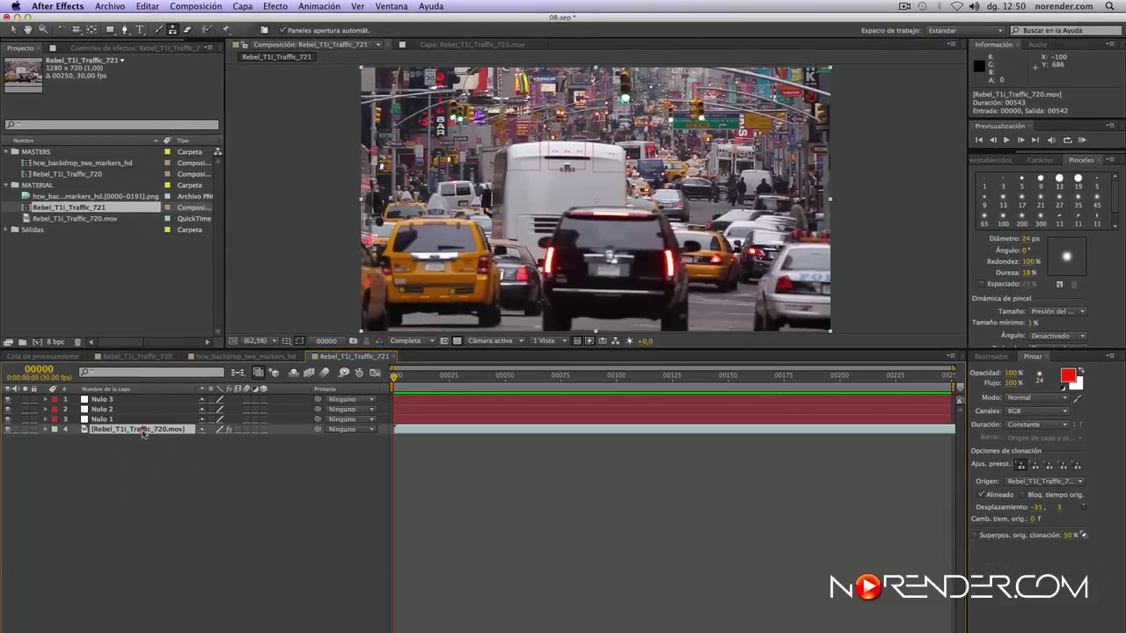
{"action": "double_click", "coordinate": [99, 456]}
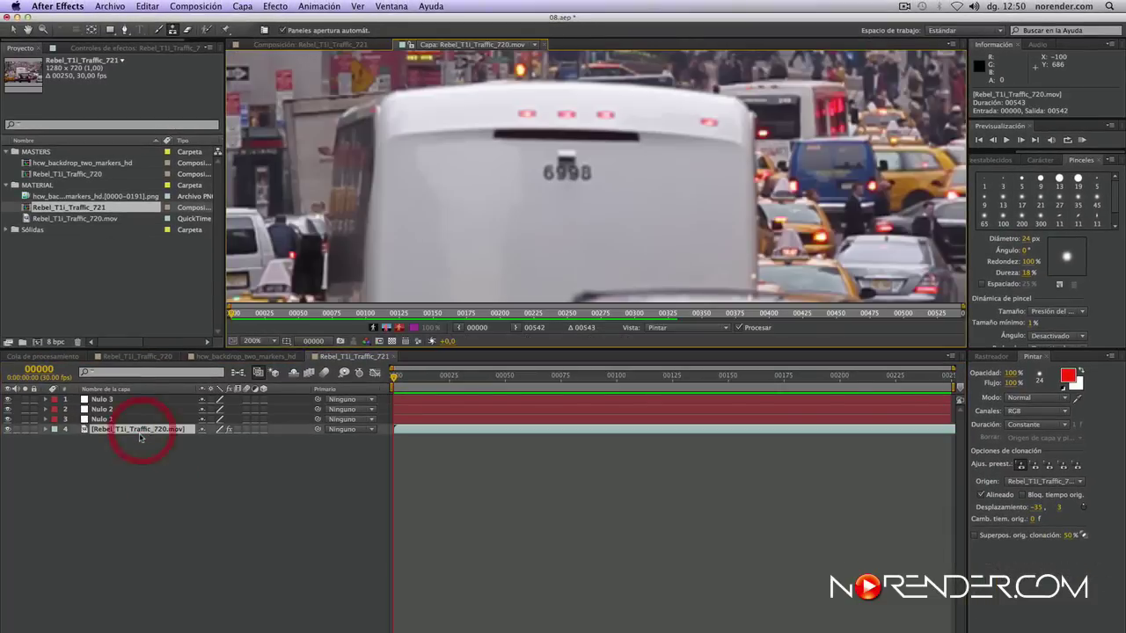
Step: Clone clean bodywork over the small red light near the bus's upper right edge with the Clone Stamp
{"action": "left_click", "coordinate": [172, 30]}
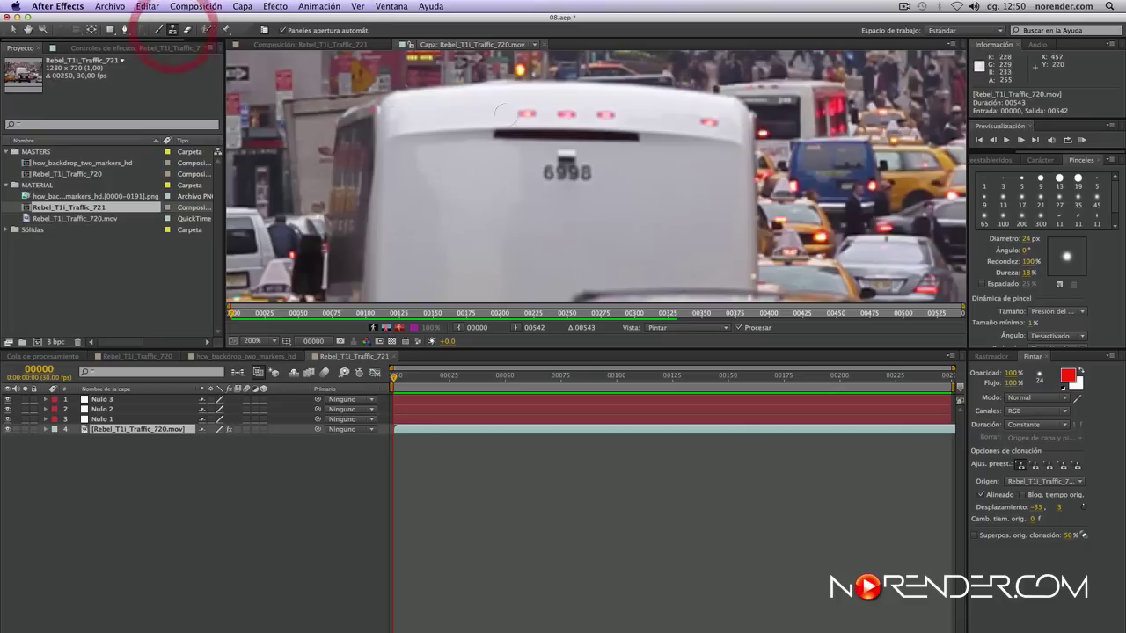
{"action": "left_click", "coordinate": [673, 117], "text": "alt"}
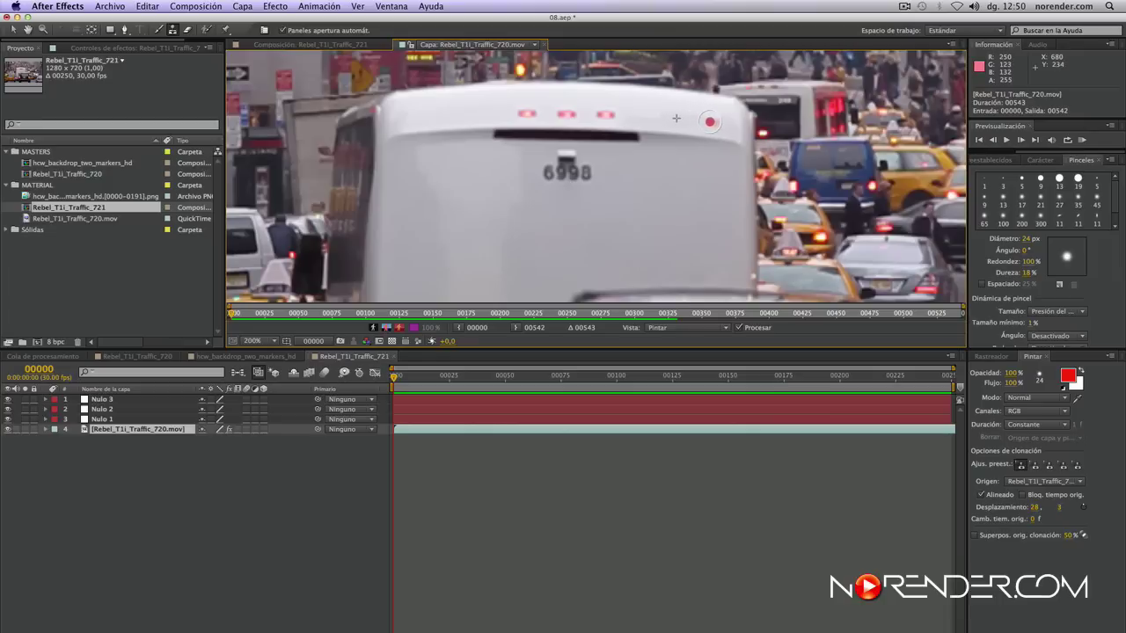
{"action": "left_click", "coordinate": [674, 119]}
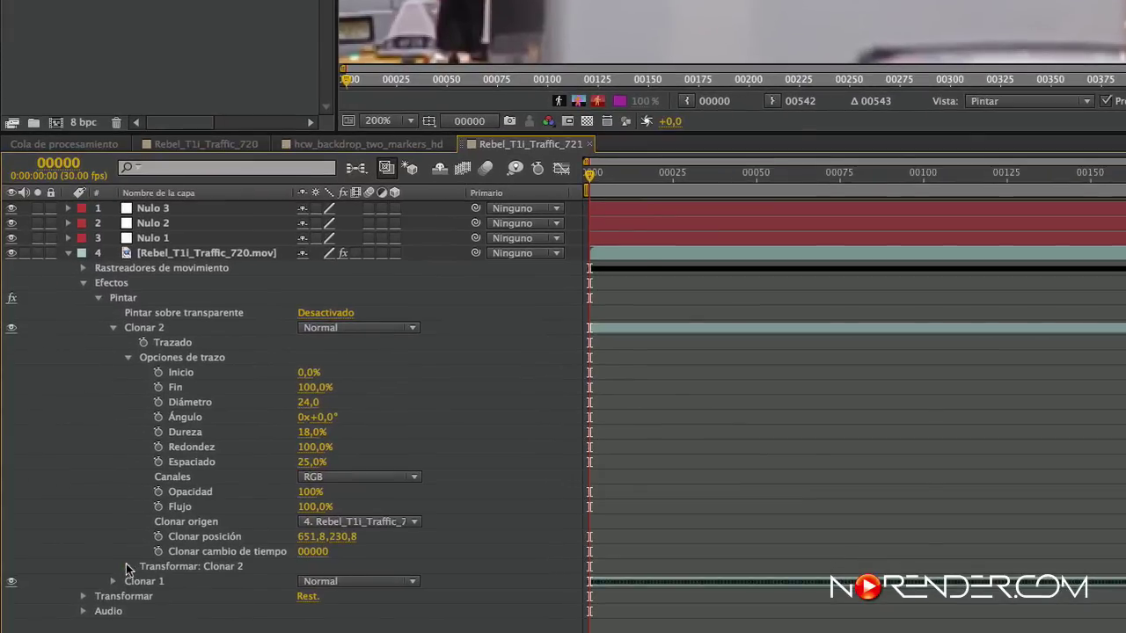
Step: Copy Nulo 2's Posición keyframes and paste them onto the Posición property of the Clonar 2 stroke
{"action": "left_click", "coordinate": [128, 567]}
{"action": "left_click", "coordinate": [201, 596]}
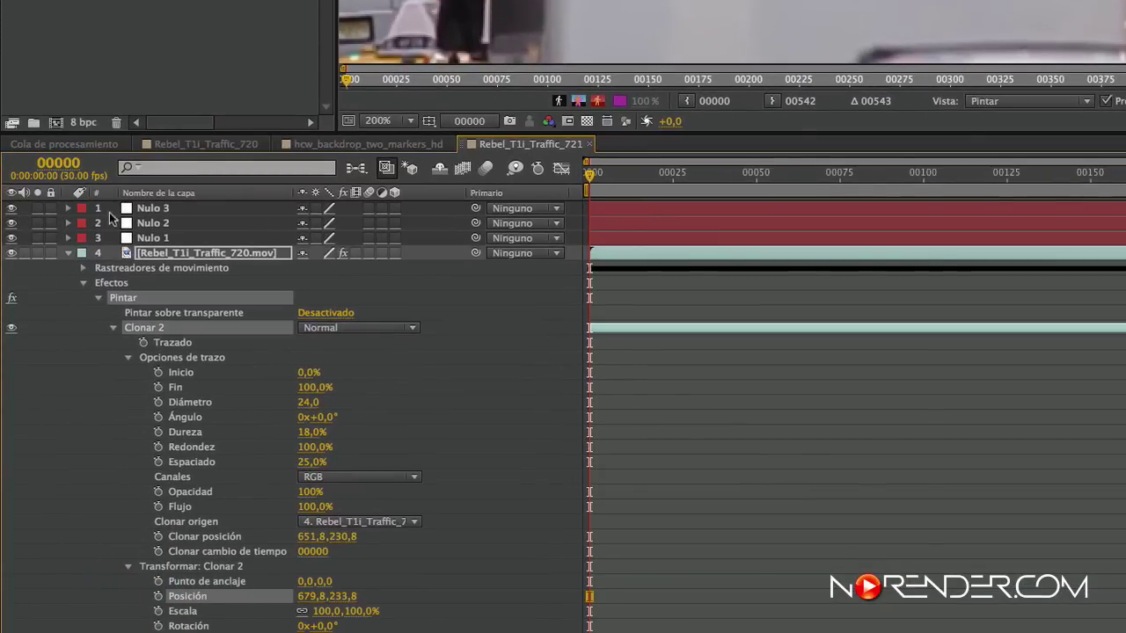
{"action": "left_click", "coordinate": [154, 225]}
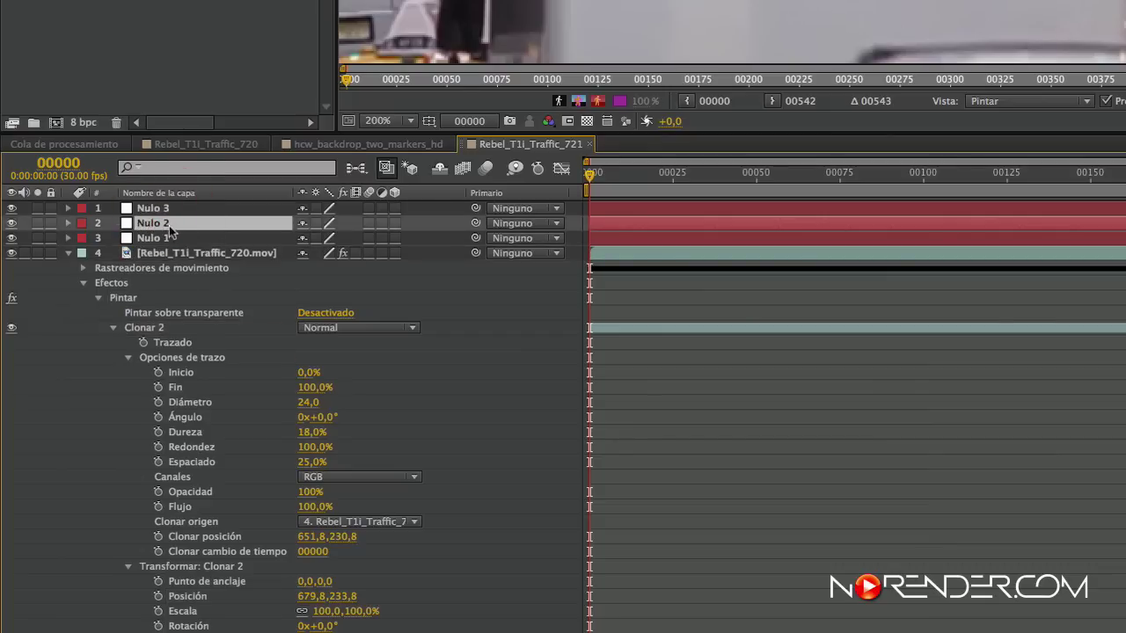
{"action": "key", "text": "ctrl+v"}
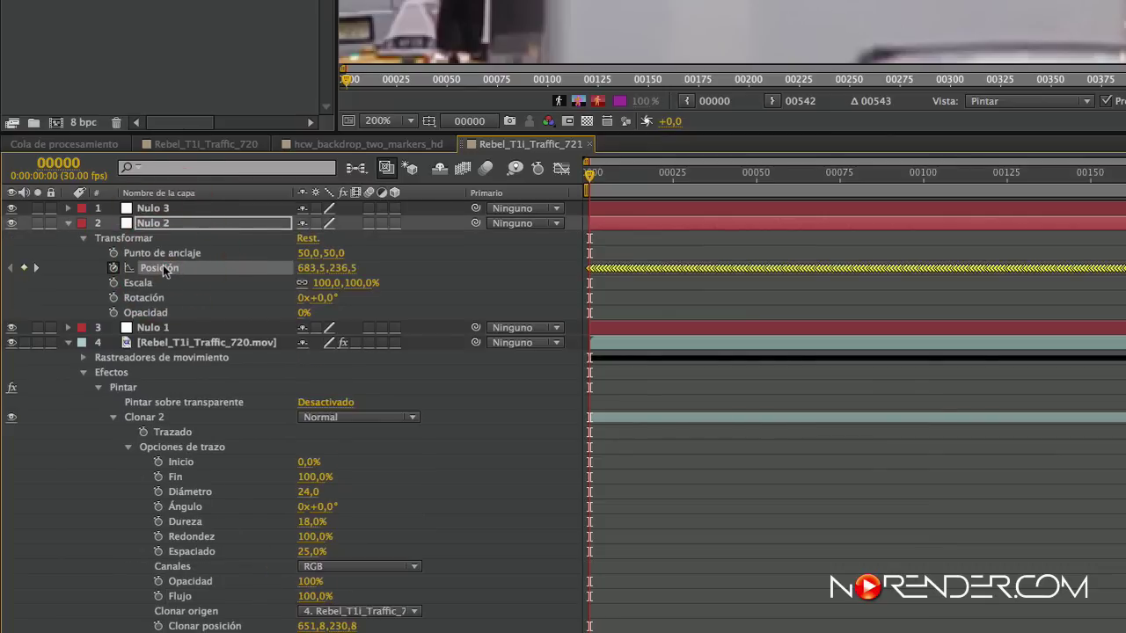
{"action": "left_click", "coordinate": [67, 223]}
{"action": "left_click", "coordinate": [190, 597]}
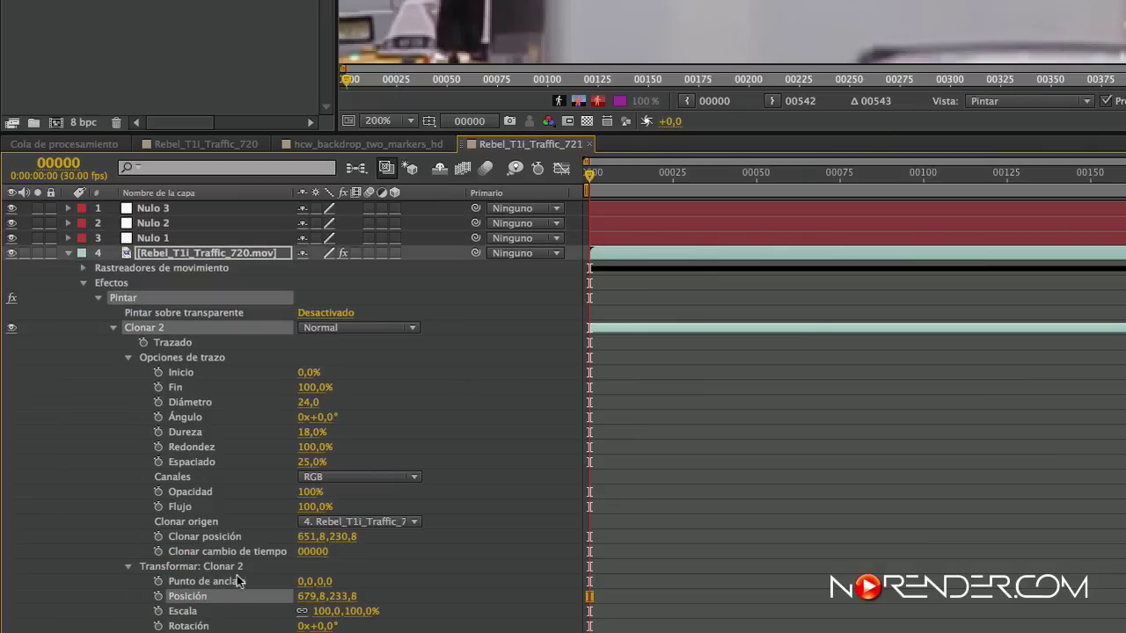
{"action": "key", "text": "ctrl+v"}
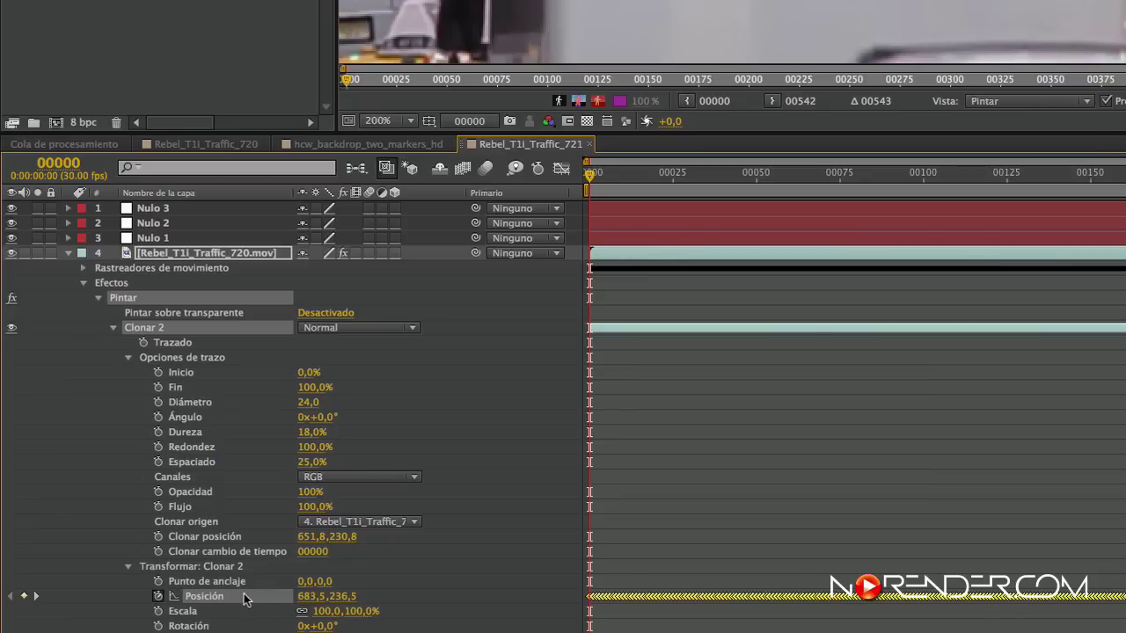
Step: Paste the same keyframes onto Clonar 2's Clonar posición and offset them to 657,5, 233,5 at the first frame
{"action": "left_click", "coordinate": [214, 538]}
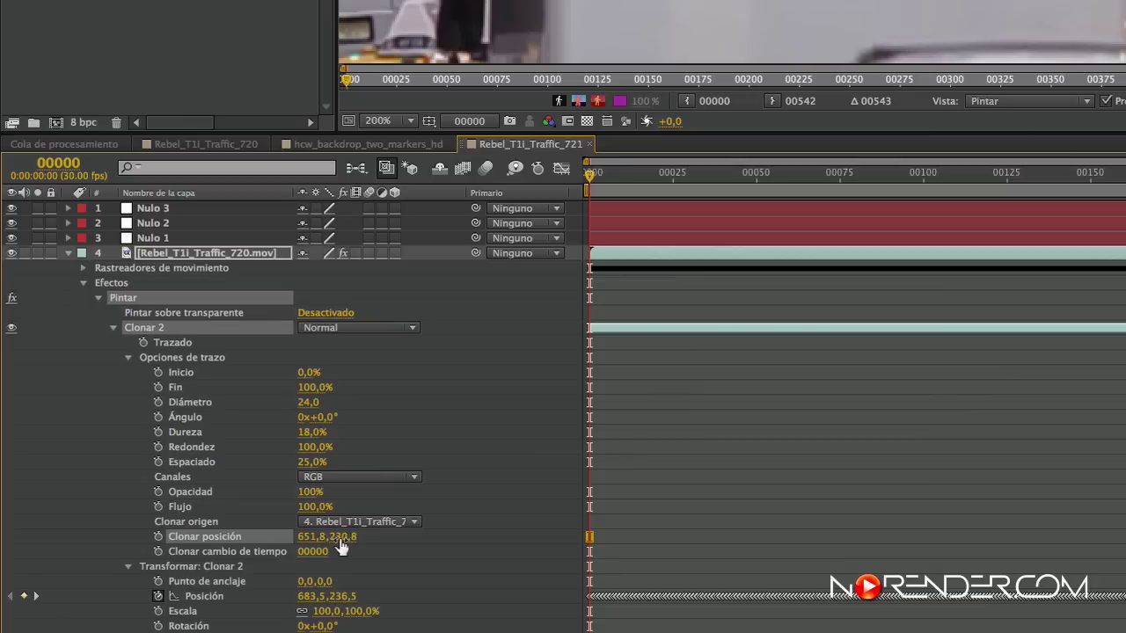
{"action": "key", "text": "ctrl+v"}
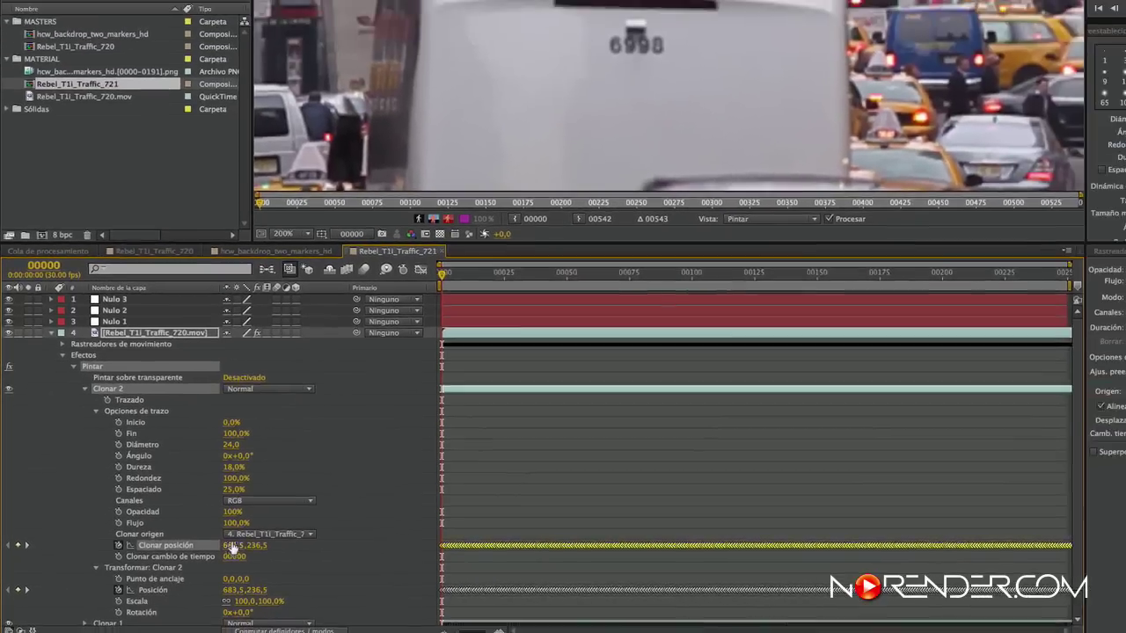
{"action": "left_click_drag", "start_coordinate": [309, 536], "coordinate": [291, 537]}
{"action": "mouse_move", "coordinate": [197, 547]}
{"action": "left_mouse_down"}
{"action": "mouse_move", "coordinate": [214, 548]}
{"action": "mouse_move", "coordinate": [203, 549]}
{"action": "left_mouse_up"}
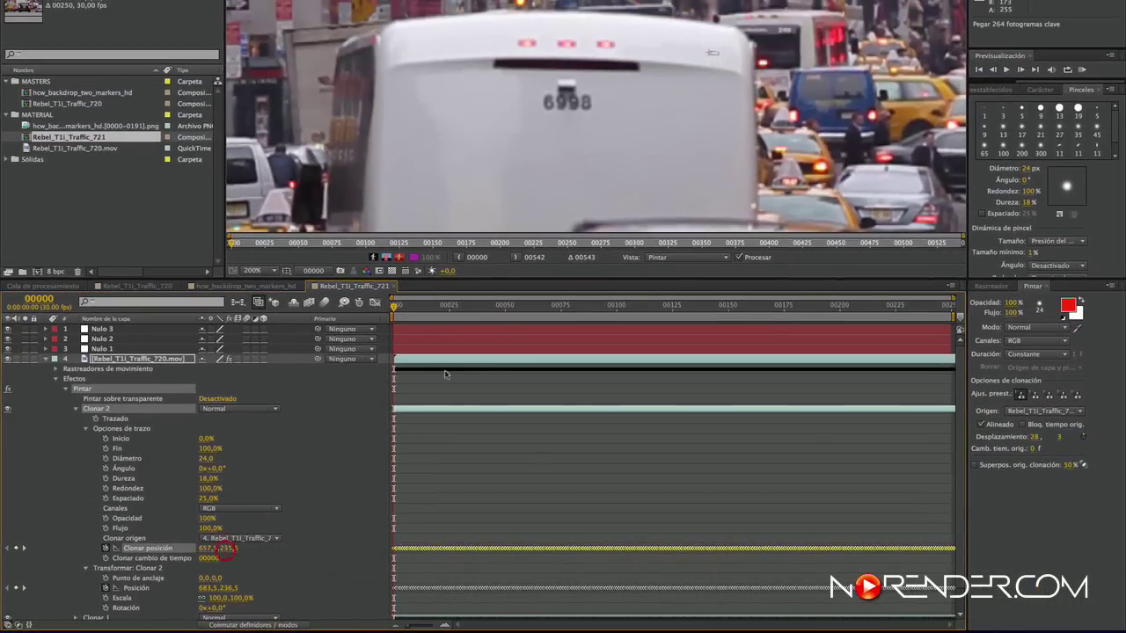
{"action": "left_click", "coordinate": [39, 498]}
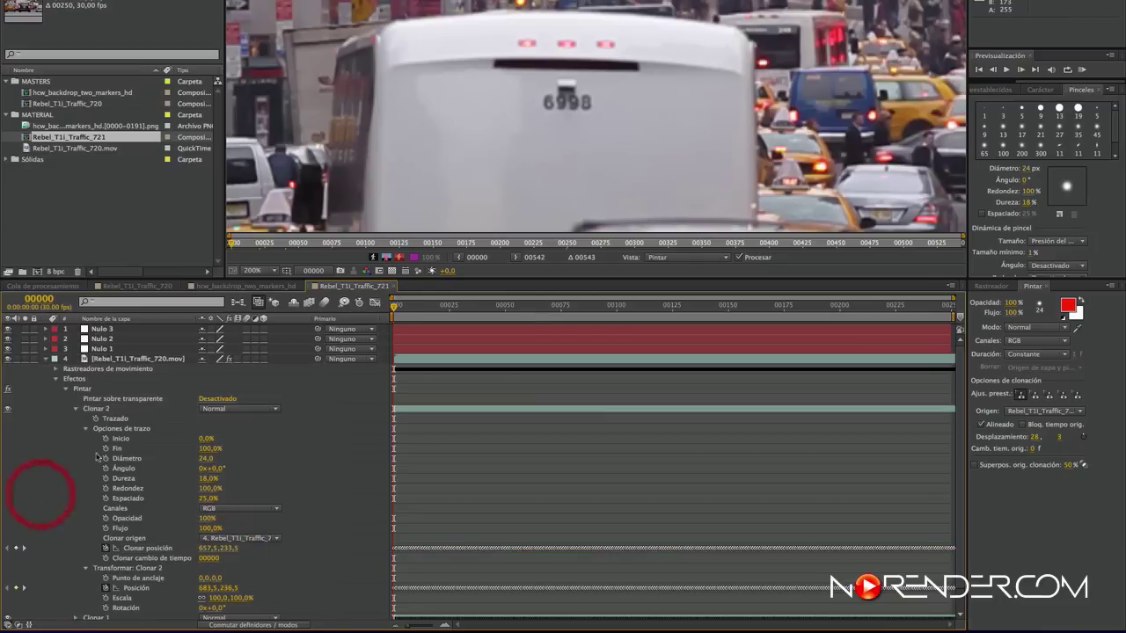
Step: Keyframe Clonar 2's Diámetro at 24,0 and Dureza at 18,0% on the first frame, and adjust Diámetro at frame 00249
{"action": "left_click", "coordinate": [106, 458]}
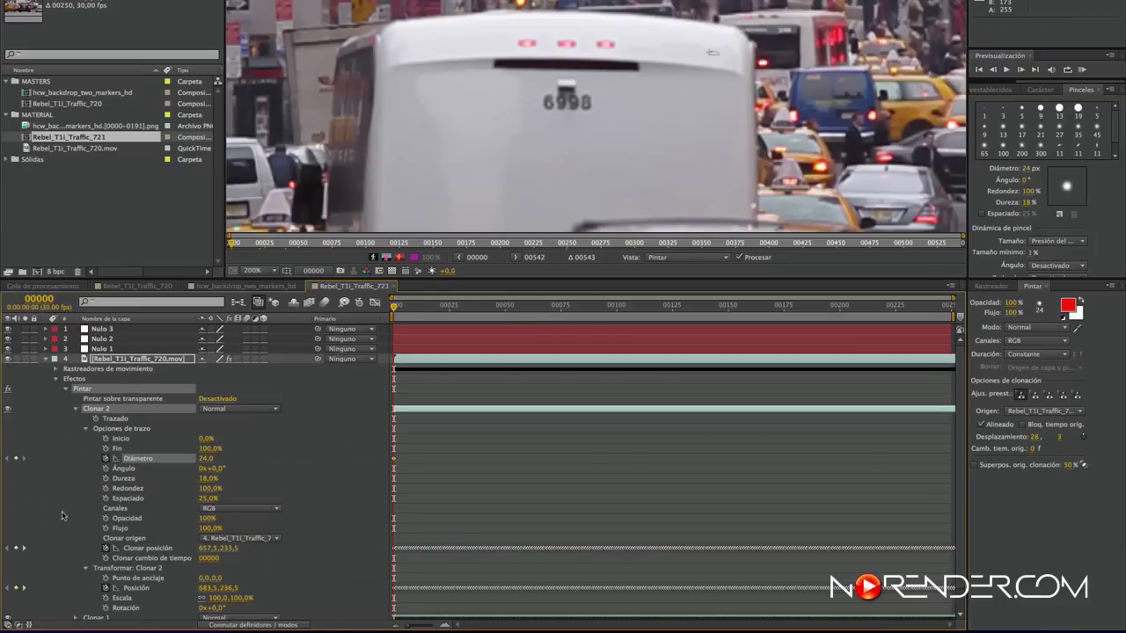
{"action": "left_click", "coordinate": [105, 478]}
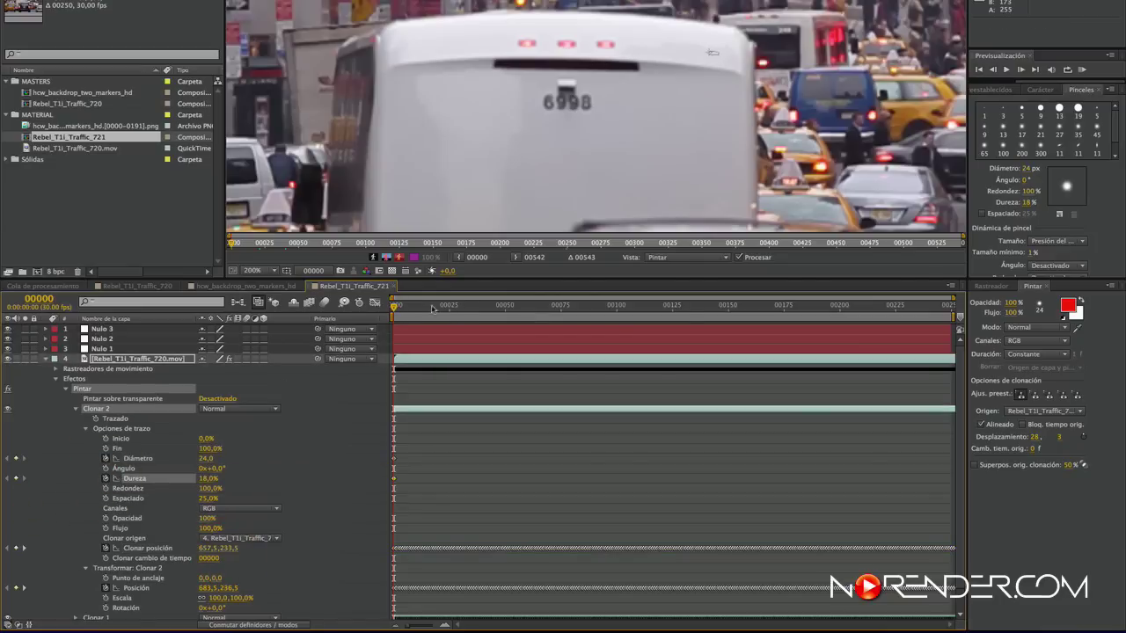
{"action": "key", "text": "End"}
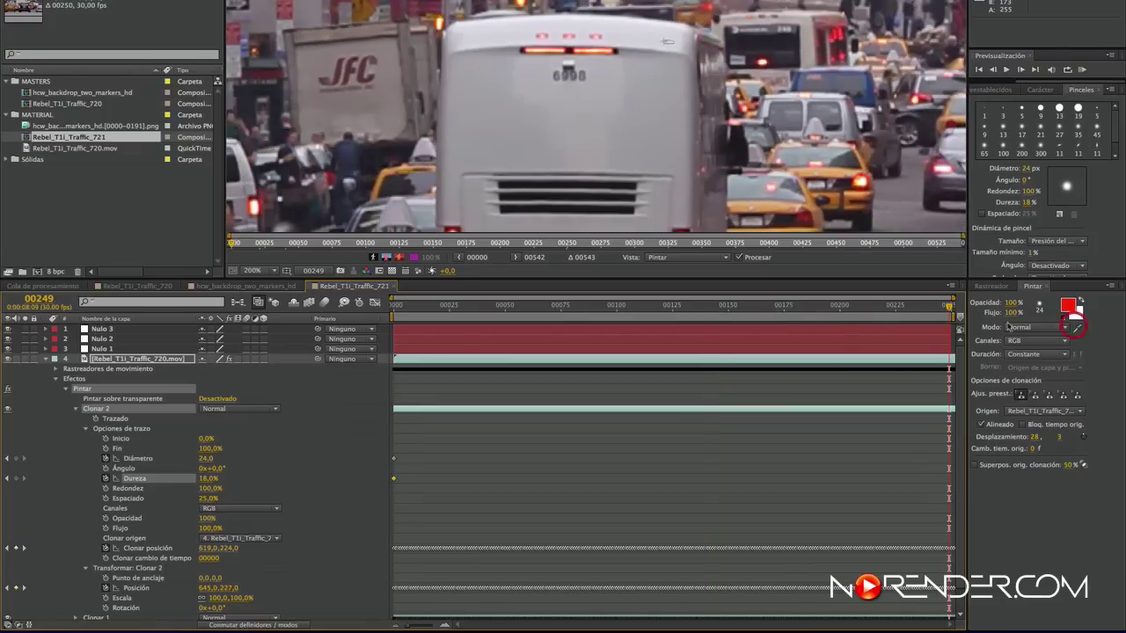
{"action": "left_click_drag", "start_coordinate": [202, 458], "coordinate": [201, 459]}
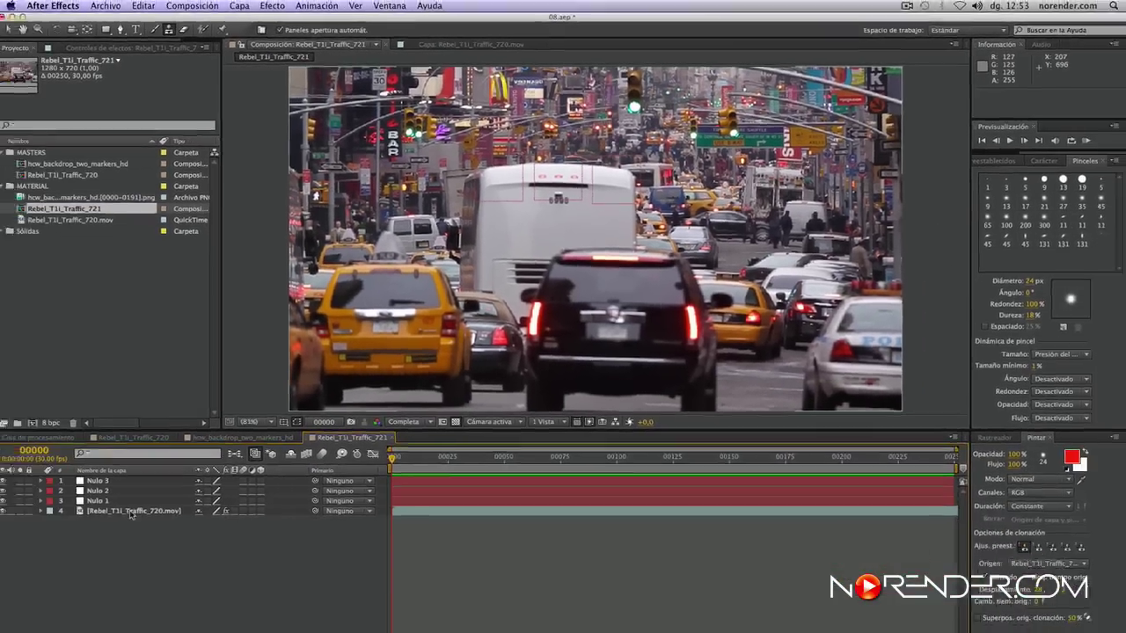
Step: Open the Rebel_T1i_Traffic_720.mov layer in its viewer and clone the row of three red lights just above the original row
{"action": "double_click", "coordinate": [138, 507]}
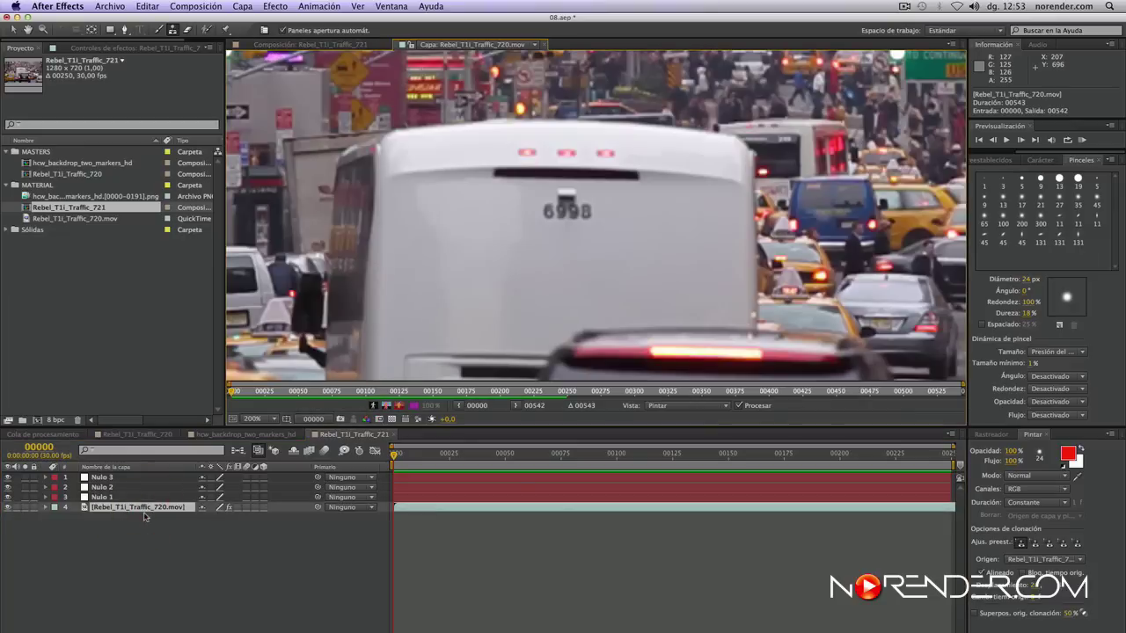
{"action": "left_click", "coordinate": [173, 29]}
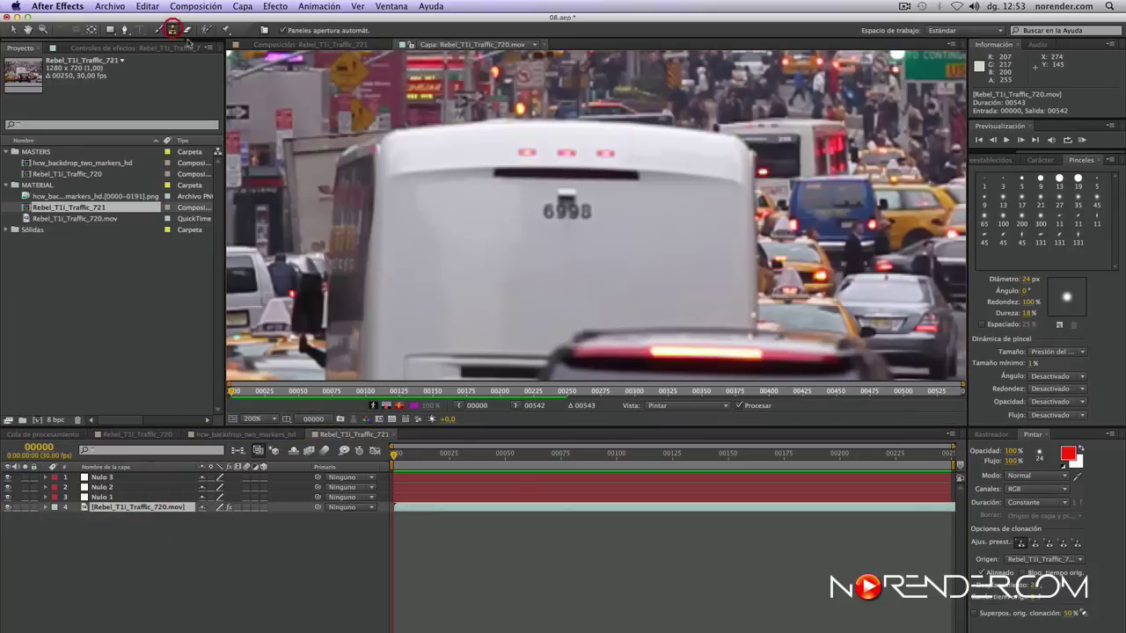
{"action": "left_click", "coordinate": [516, 152], "text": "alt"}
{"action": "left_click_drag", "start_coordinate": [517, 133], "coordinate": [612, 139]}
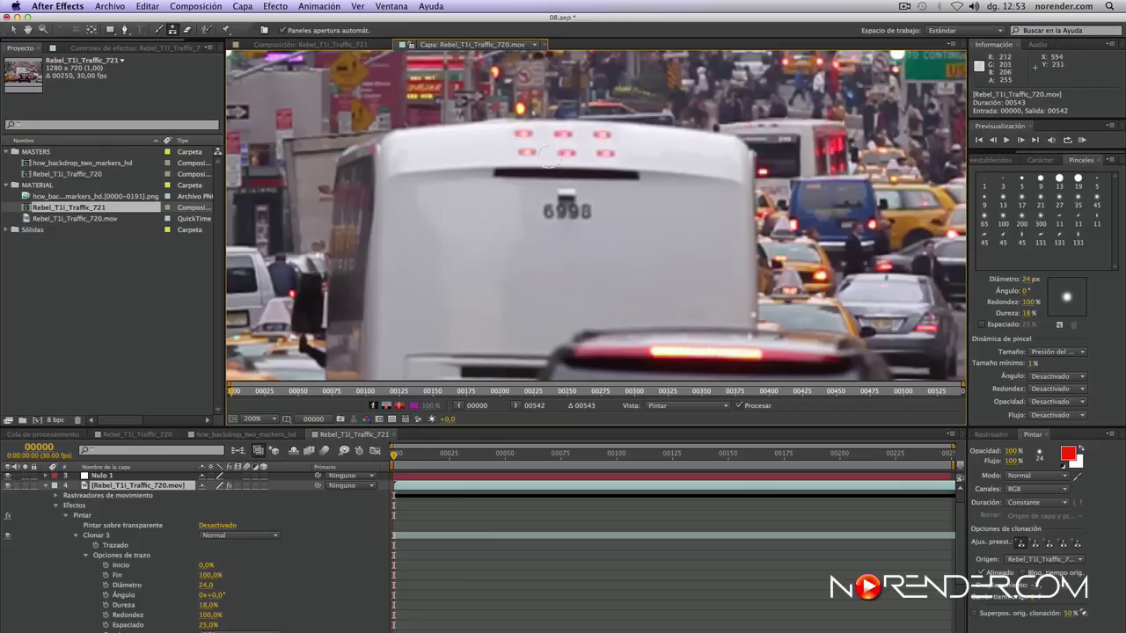
Step: Copy Nulo 3's Posición keyframes and paste them onto Clonar 3's Posición and Clonar posición
{"action": "scroll", "coordinate": [194, 554], "scroll_direction": "down", "scroll_amount": 2}
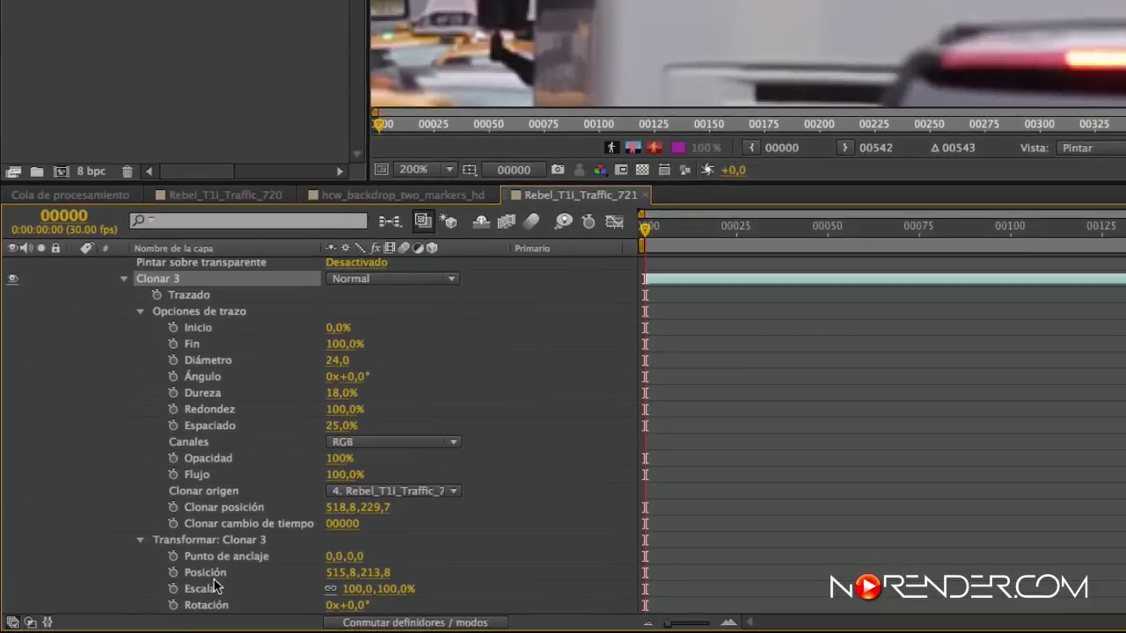
{"action": "left_click", "coordinate": [180, 604]}
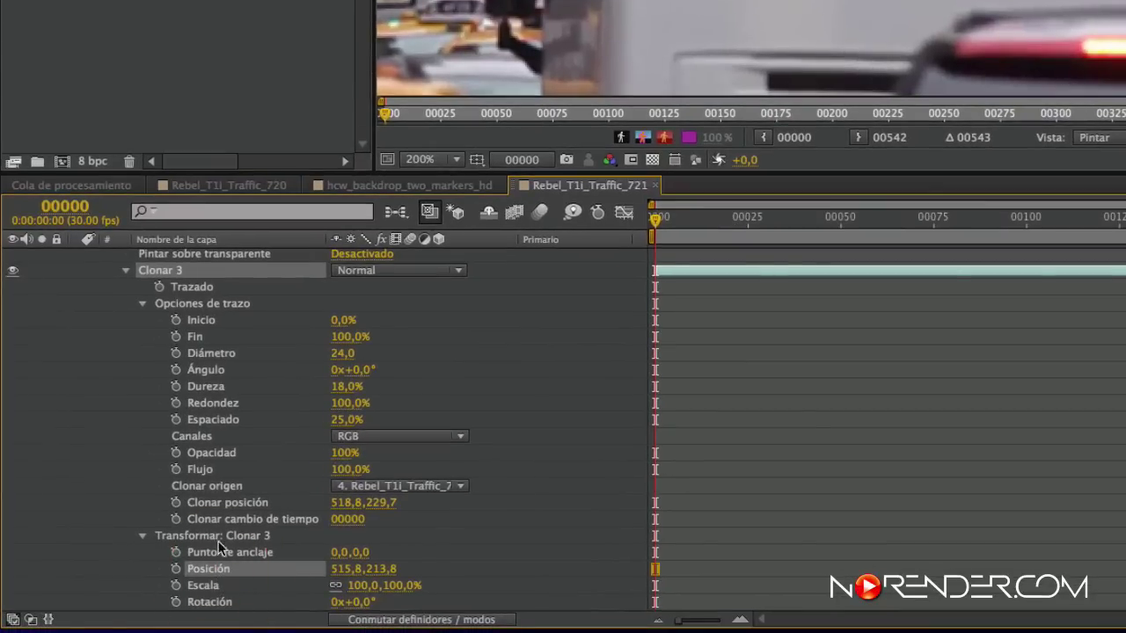
{"action": "left_click", "coordinate": [231, 503]}
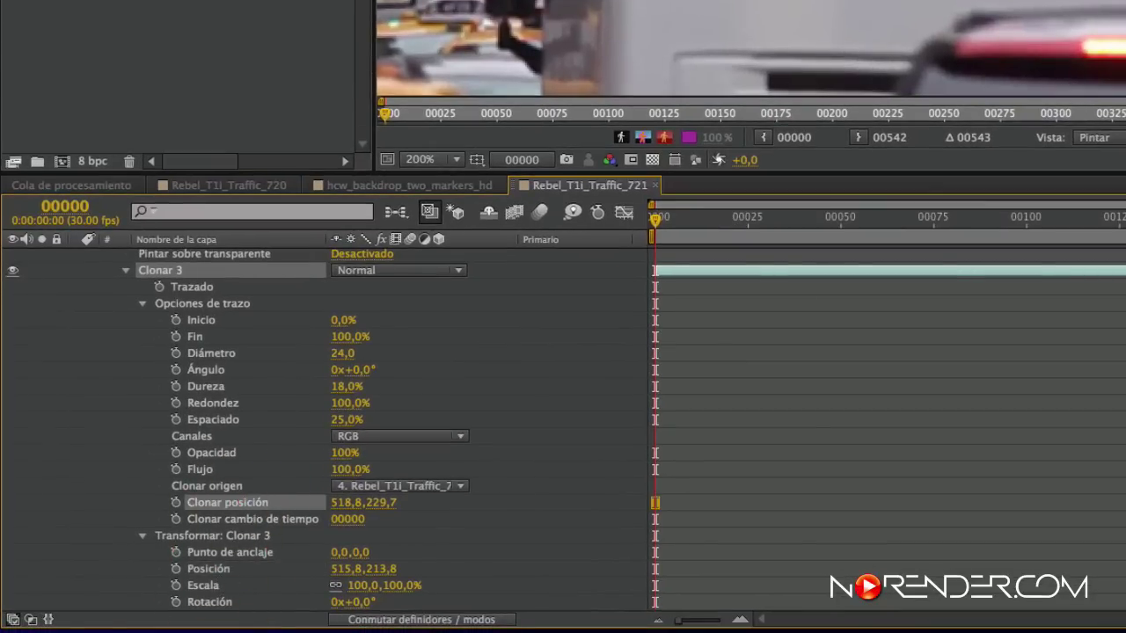
{"action": "scroll", "coordinate": [167, 352], "scroll_direction": "up", "scroll_amount": 5}
{"action": "left_click", "coordinate": [169, 257]}
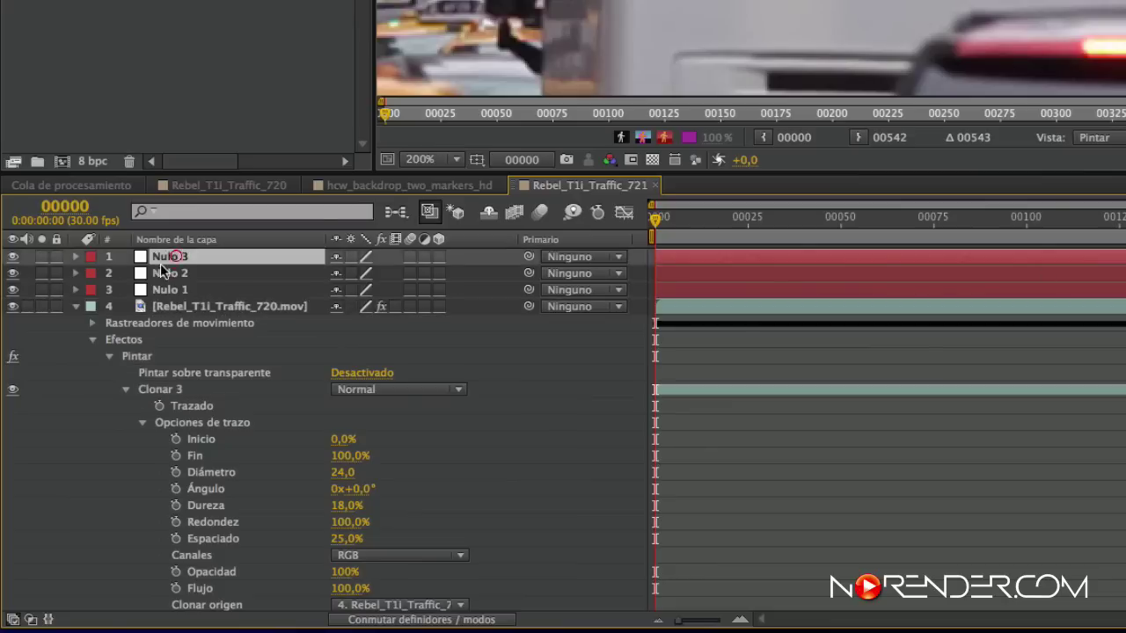
{"action": "left_click", "coordinate": [75, 257]}
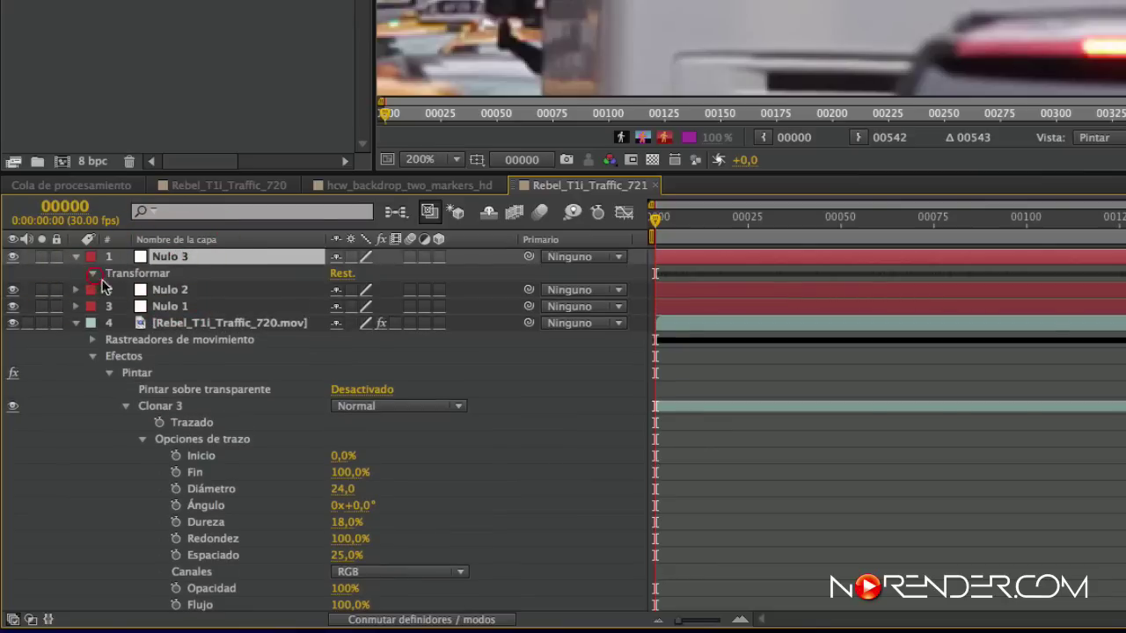
{"action": "left_click", "coordinate": [93, 274]}
{"action": "left_click", "coordinate": [189, 307]}
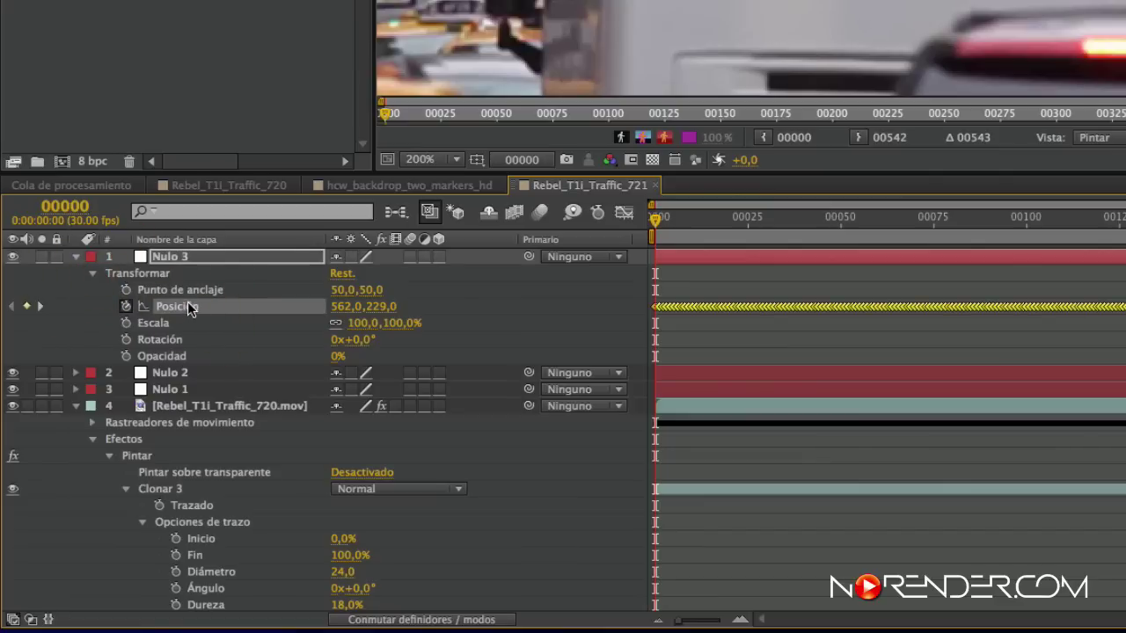
{"action": "left_click", "coordinate": [74, 256]}
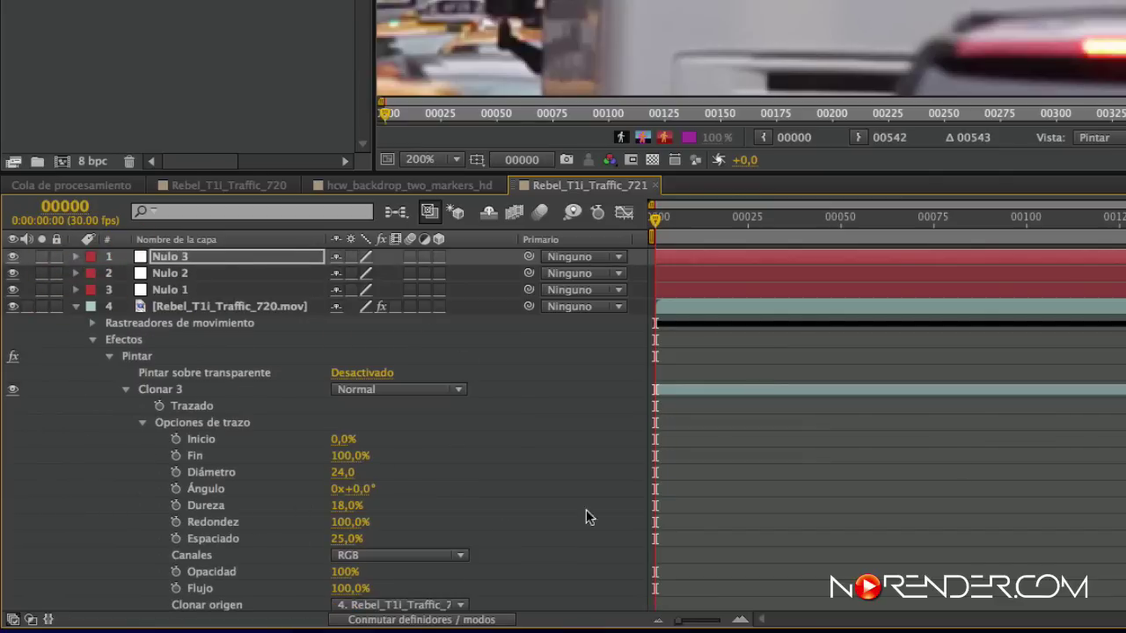
{"action": "scroll", "coordinate": [352, 510], "scroll_direction": "down", "scroll_amount": 5}
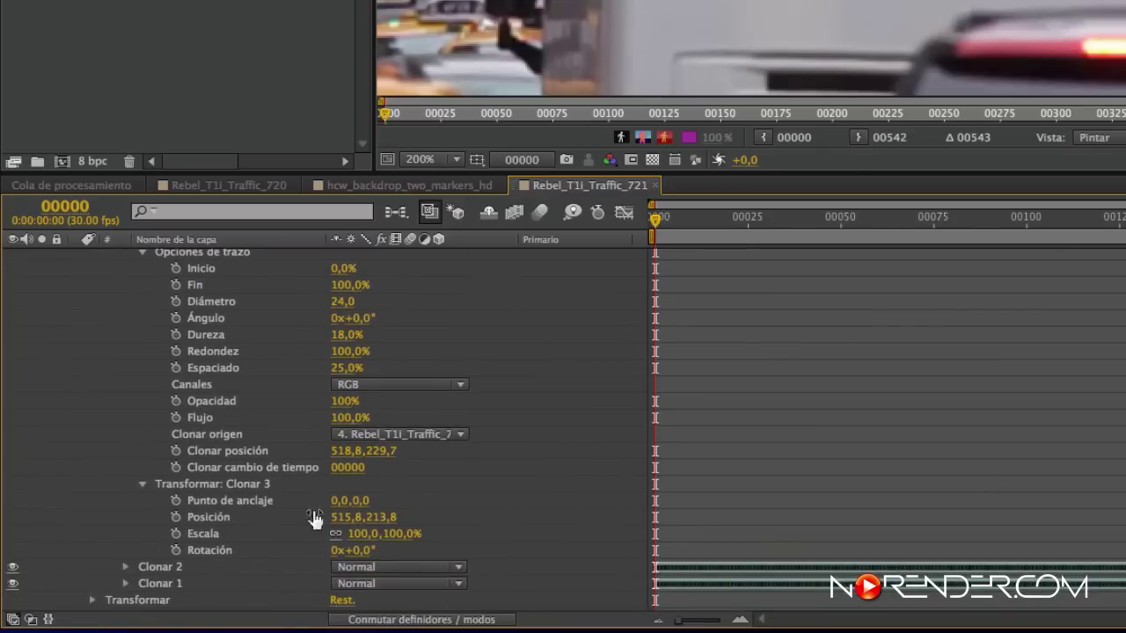
{"action": "left_click", "coordinate": [222, 519]}
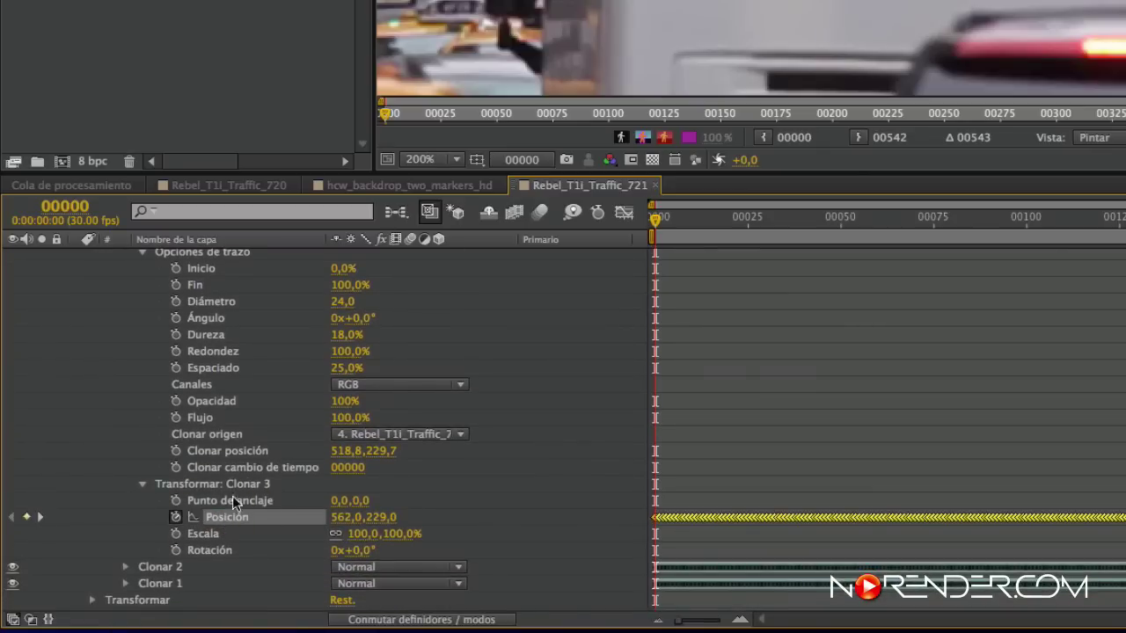
{"action": "left_click", "coordinate": [239, 451]}
{"action": "key", "text": "ctrl+v"}
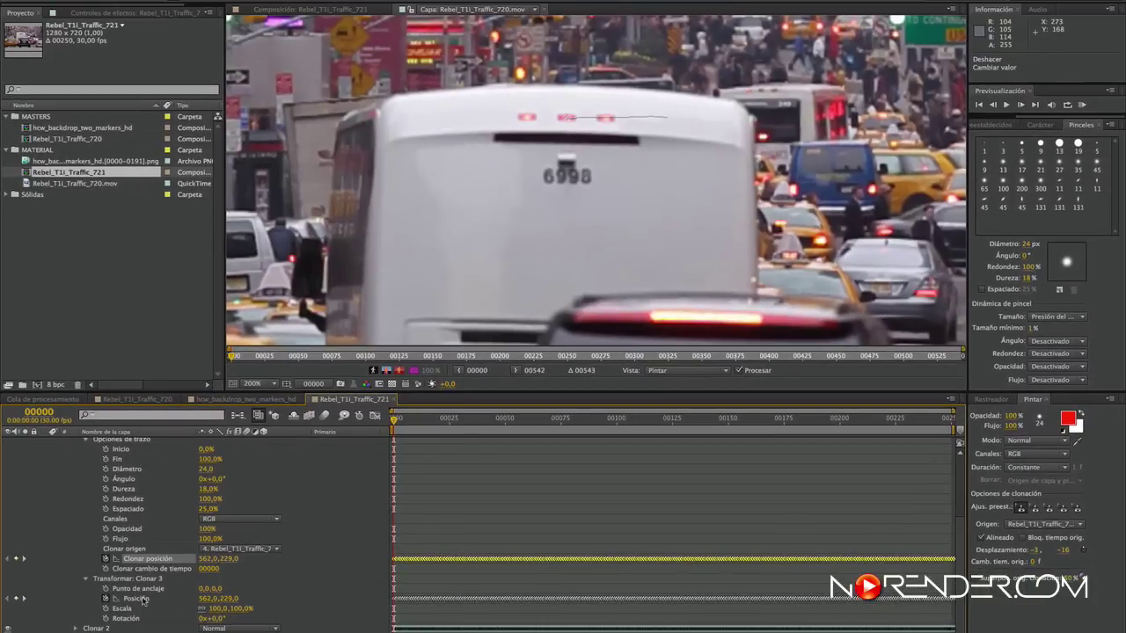
Step: Offset Clonar 3's keyframes to Posición 518,0, 217,0 and Clonar posición 518,0, 228,0 at the first frame, and check frame 00249
{"action": "left_click", "coordinate": [143, 599]}
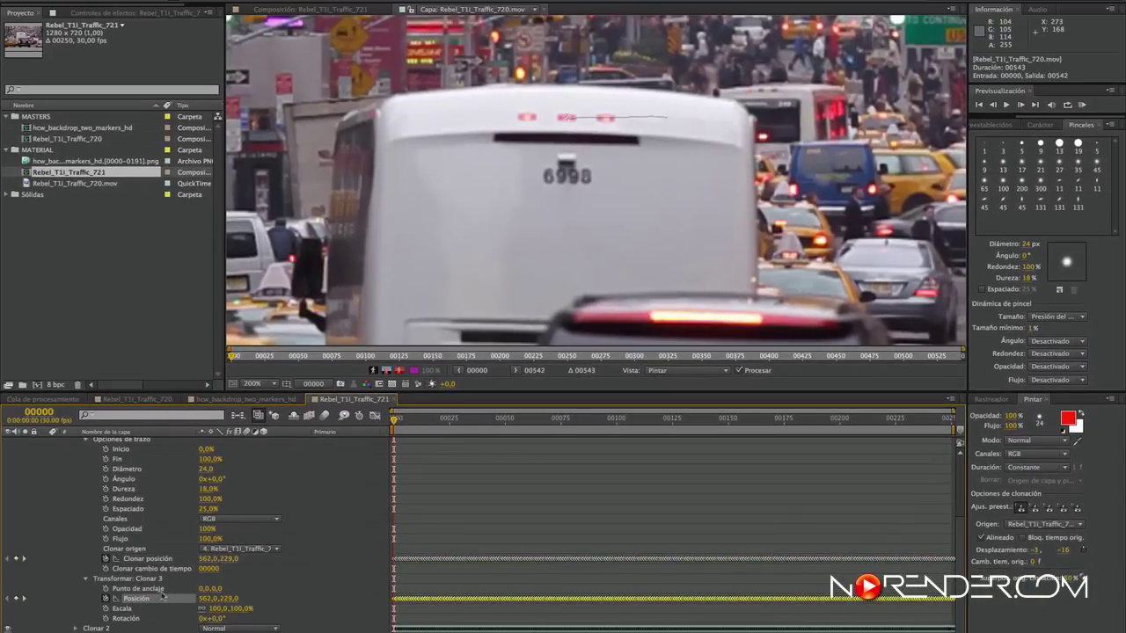
{"action": "left_click_drag", "start_coordinate": [228, 603], "coordinate": [221, 599]}
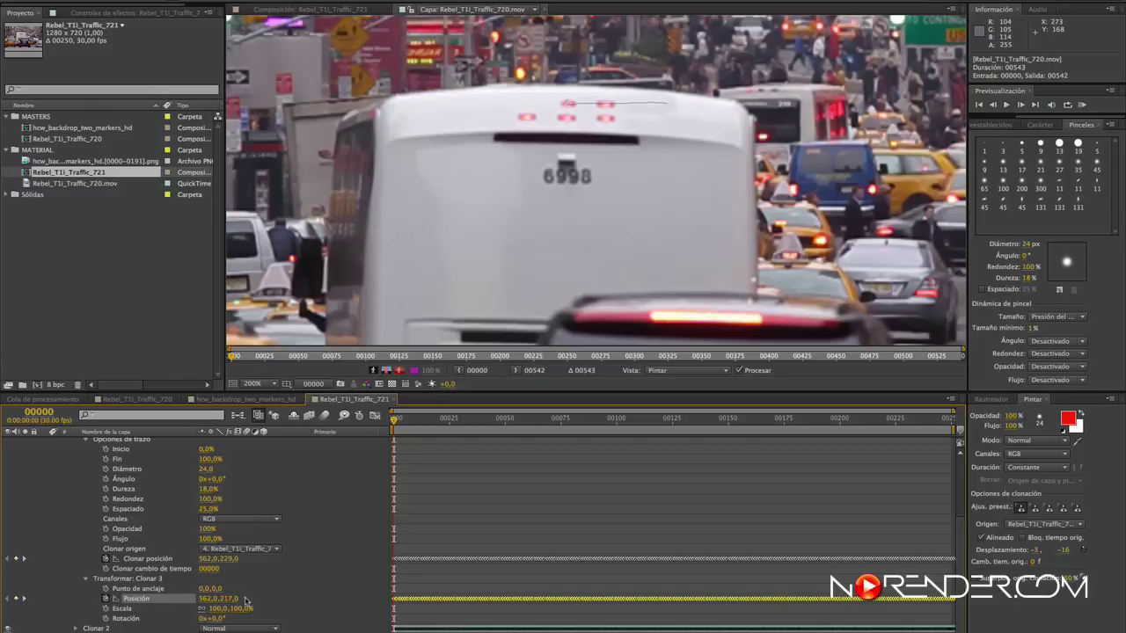
{"action": "mouse_move", "coordinate": [157, 560]}
{"action": "left_mouse_down"}
{"action": "mouse_move", "coordinate": [233, 561]}
{"action": "mouse_move", "coordinate": [187, 560]}
{"action": "left_mouse_up"}
{"action": "left_click", "coordinate": [133, 599]}
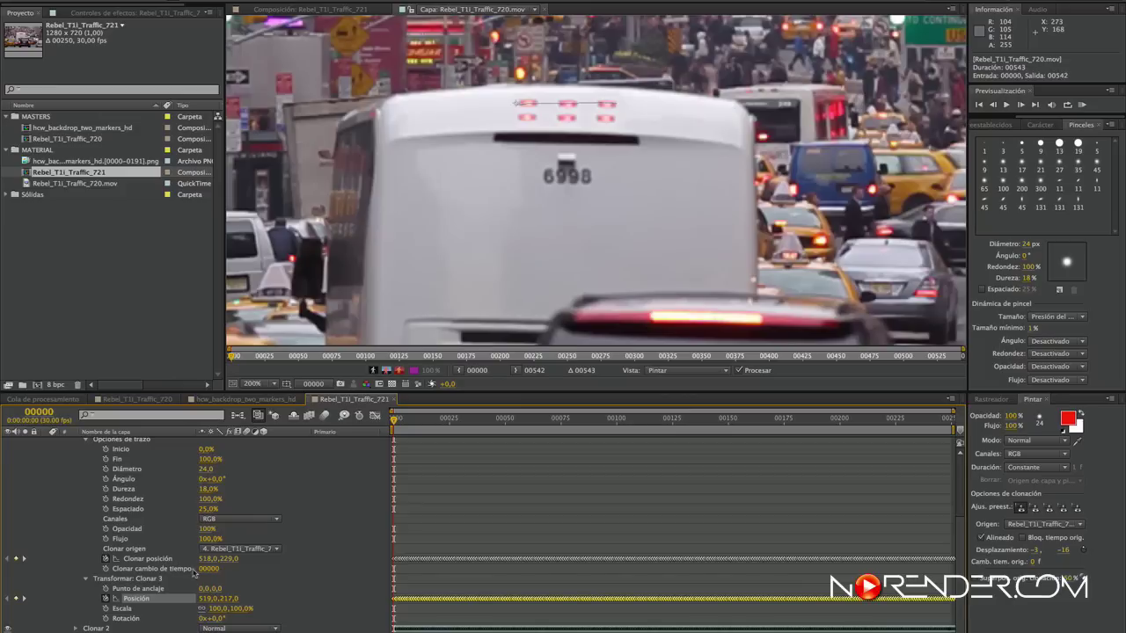
{"action": "left_click", "coordinate": [202, 598]}
{"action": "key", "text": "End"}
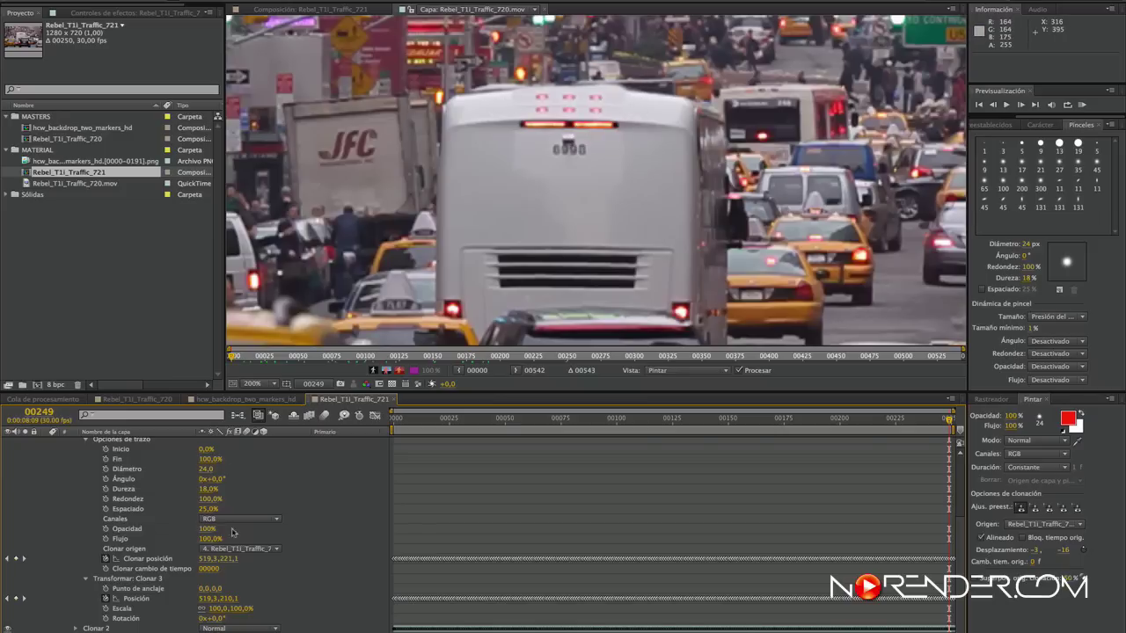
Step: Return to the first frame and start keyframing Clonar 3's Diámetro at 24,0 and Dureza at 18,0%
{"action": "key", "text": "Home"}
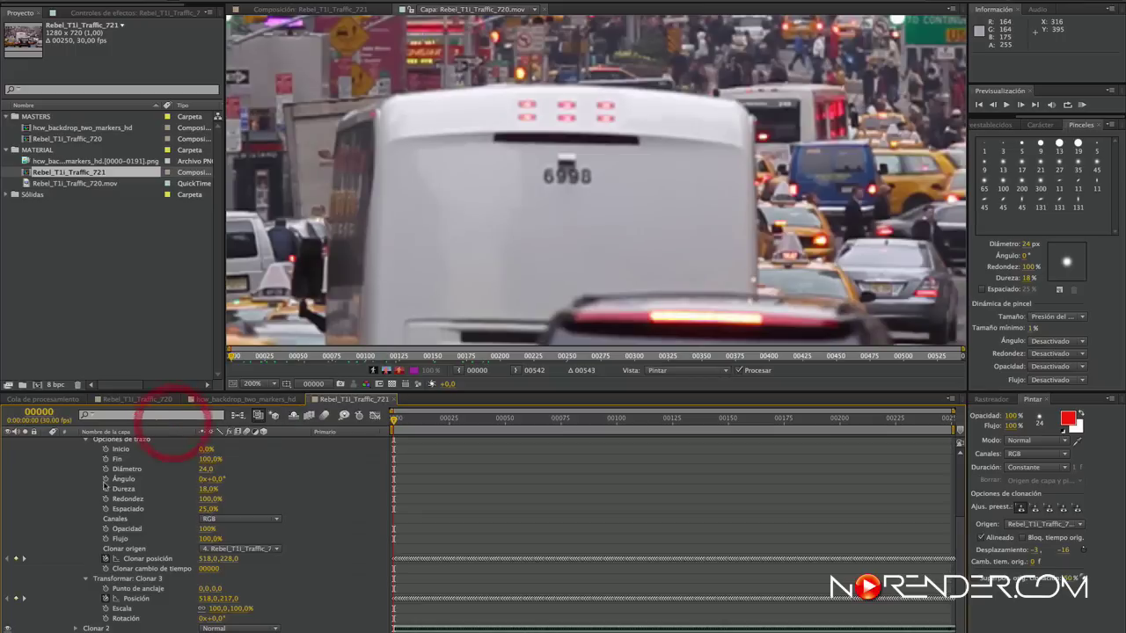
{"action": "left_click", "coordinate": [106, 469]}
{"action": "left_click", "coordinate": [105, 489]}
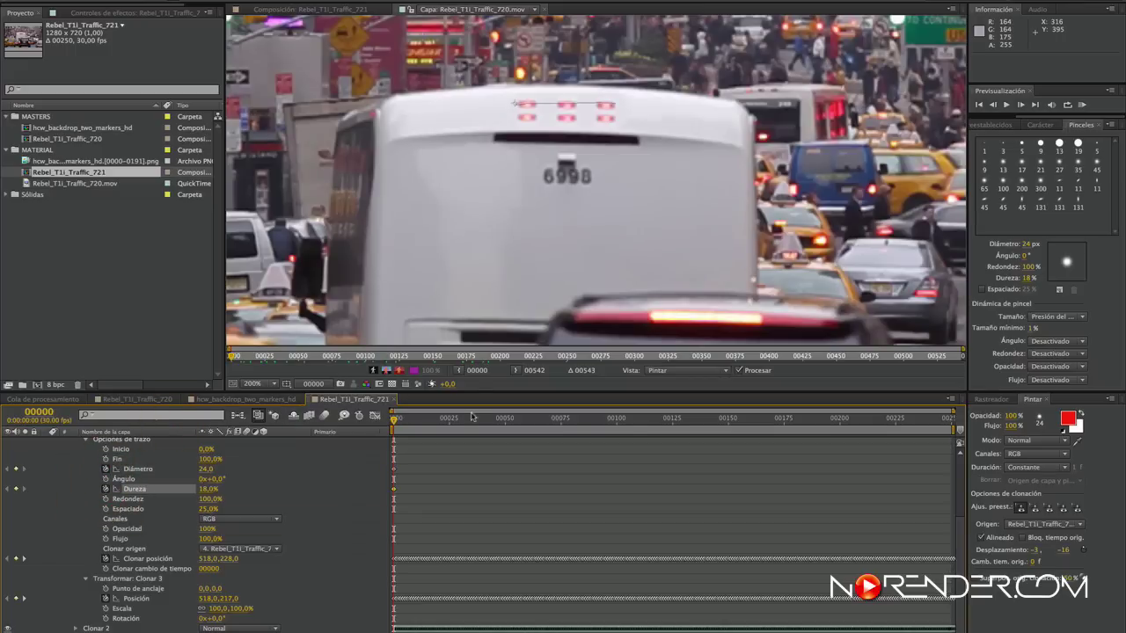
Step: Keyframe Clonar 3's Diámetro at 11,0 and its Dureza on frame 00249, and set Dureza to 5,0% at the first frame
{"action": "left_click_drag", "start_coordinate": [457, 421], "coordinate": [950, 420]}
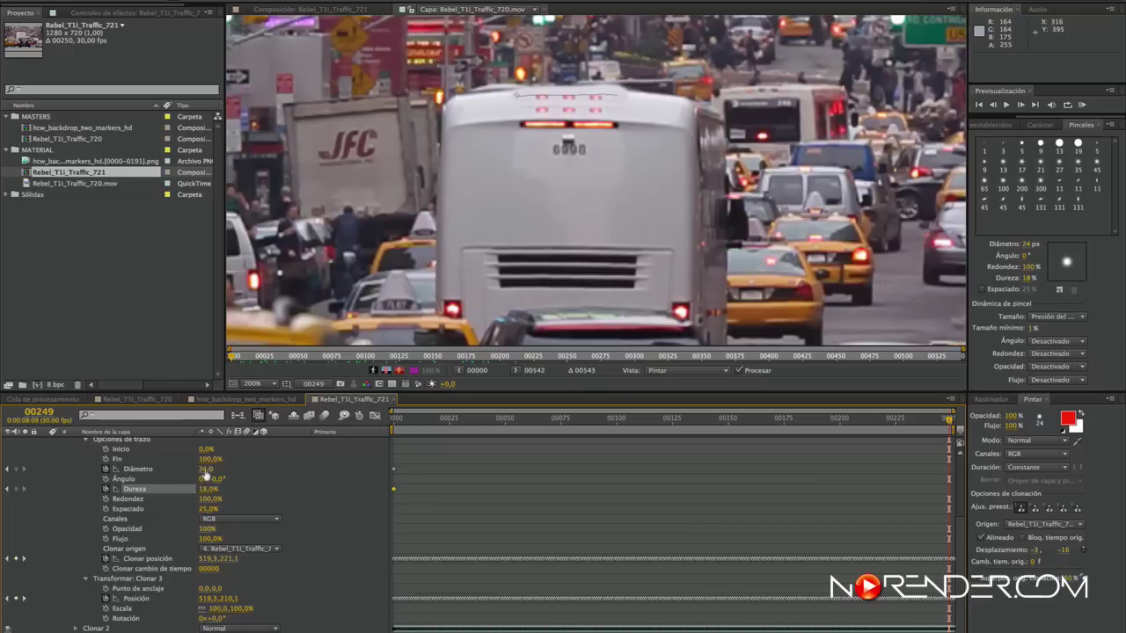
{"action": "left_click_drag", "start_coordinate": [205, 472], "coordinate": [194, 470]}
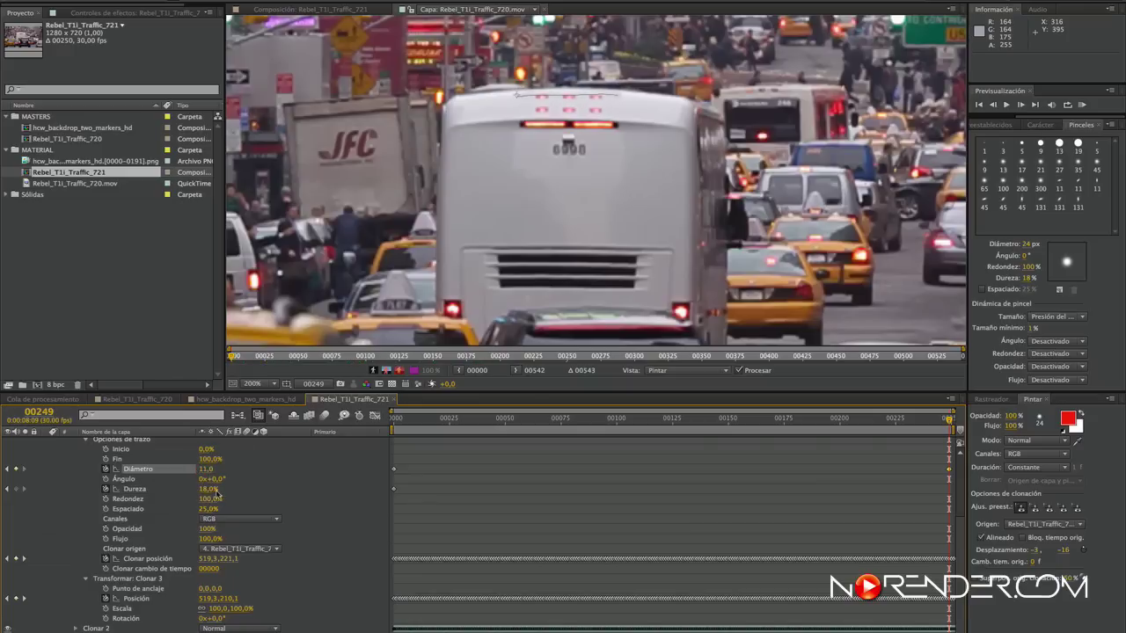
{"action": "key", "text": "Home"}
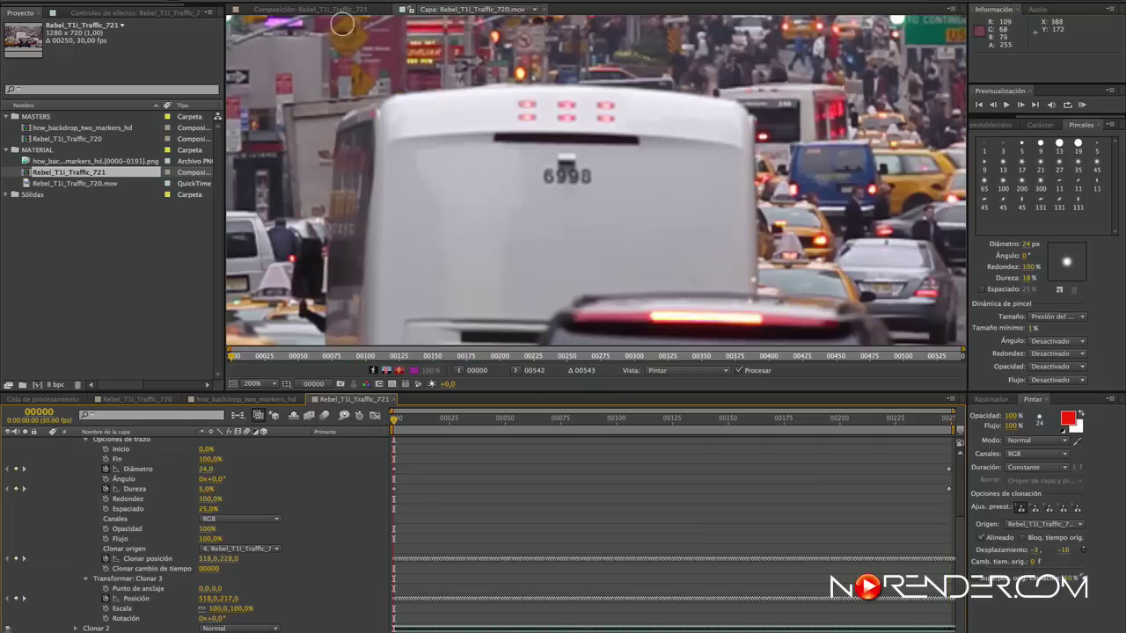
Step: Play a preview of the Rebel_T1i_Traffic_721 composition to check the cloned lights, and open the Rebel_T1i_Traffic_720 composition
{"action": "left_click", "coordinate": [299, 9]}
{"action": "key", "text": "KP_0"}
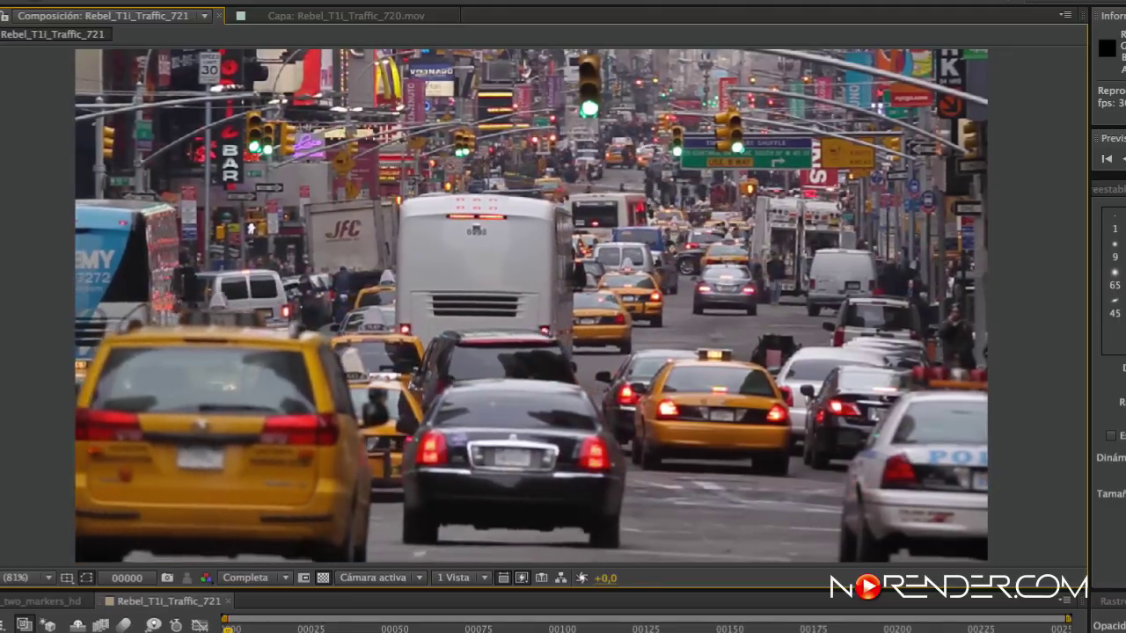
{"action": "key", "text": "space"}
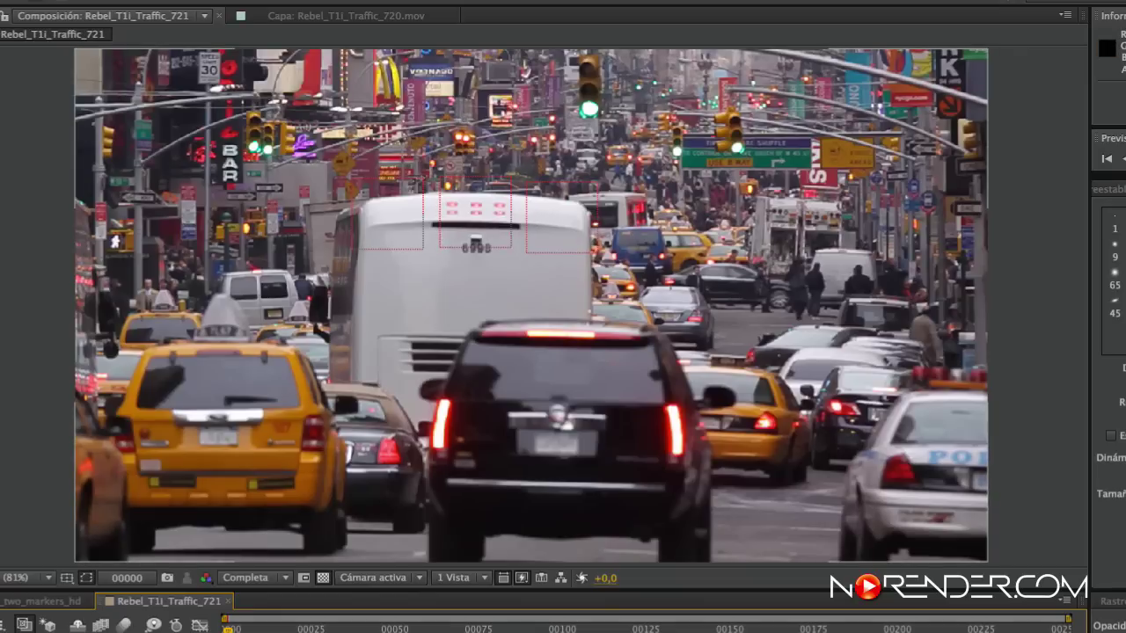
{"action": "left_click", "coordinate": [132, 632]}
{"action": "left_click", "coordinate": [2, 601]}
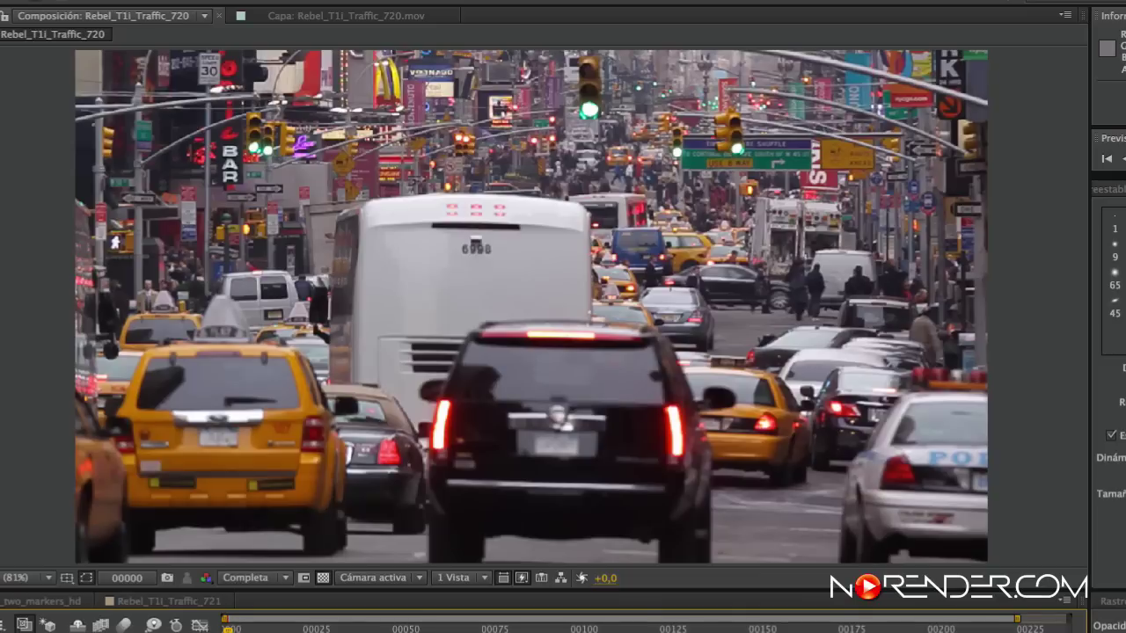